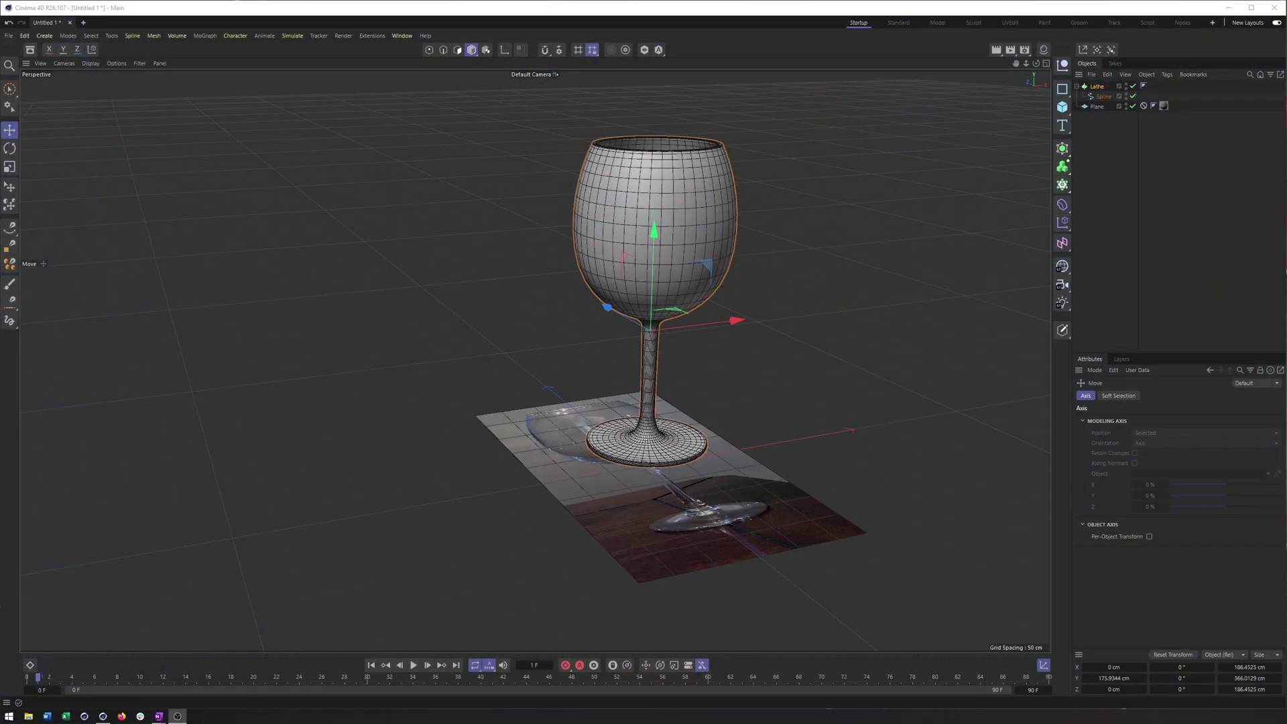
Delete the wine glass lathe and its reference plane so the scene is empty.
{"action": "middle_click_drag", "start_coordinate": [733, 262], "coordinate": [698, 267], "text": "alt"}
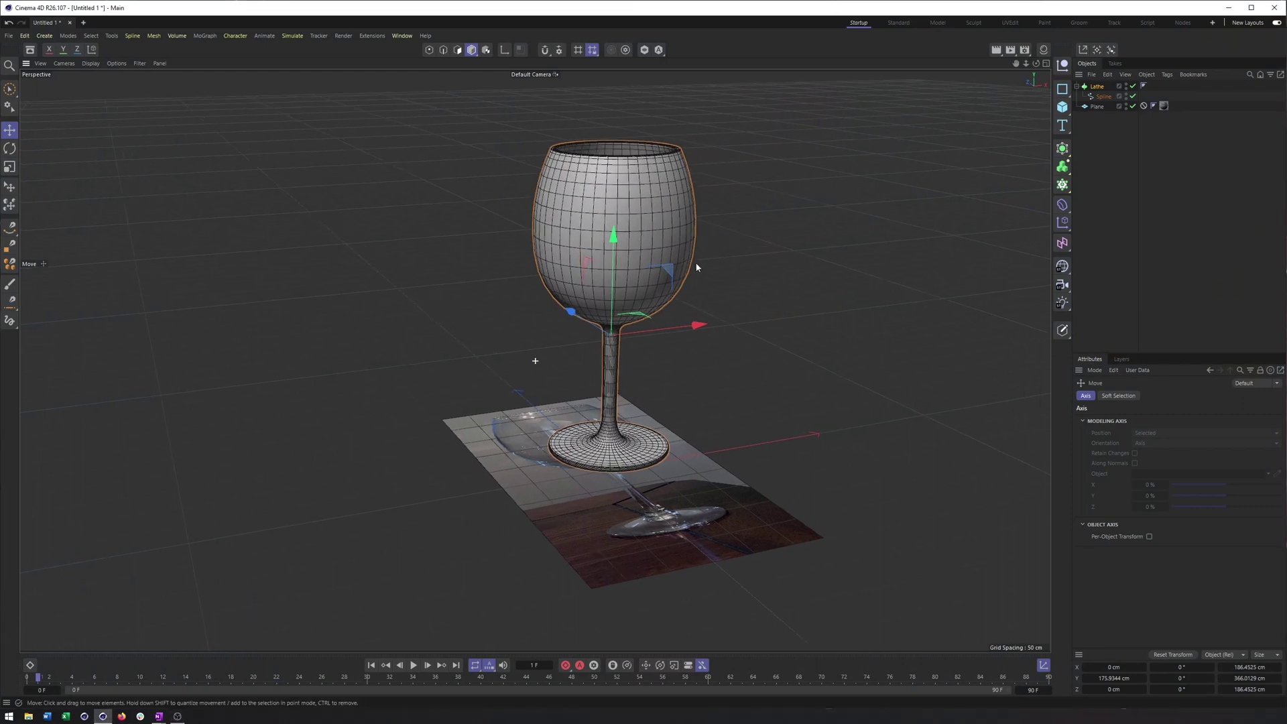
{"action": "left_click_drag", "start_coordinate": [698, 267], "coordinate": [678, 263], "text": "alt"}
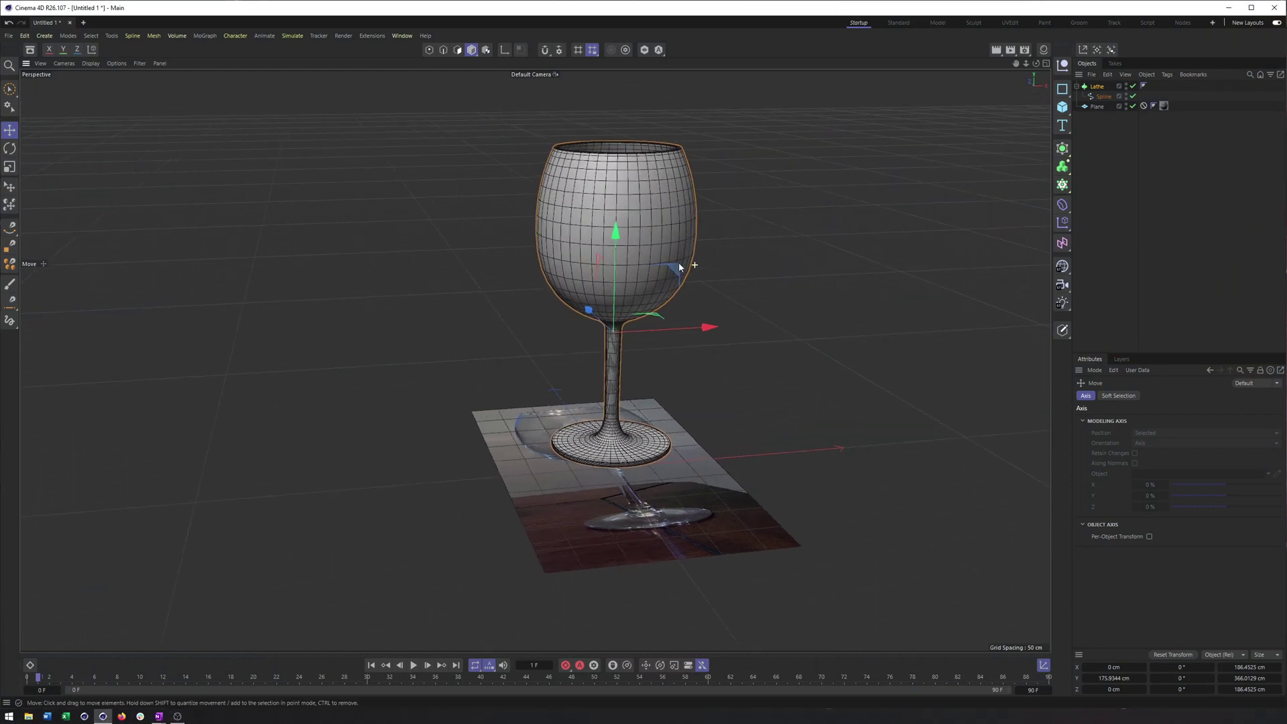
{"action": "key", "text": "Delete"}
{"action": "left_click", "coordinate": [1099, 87]}
{"action": "key", "text": "Delete"}
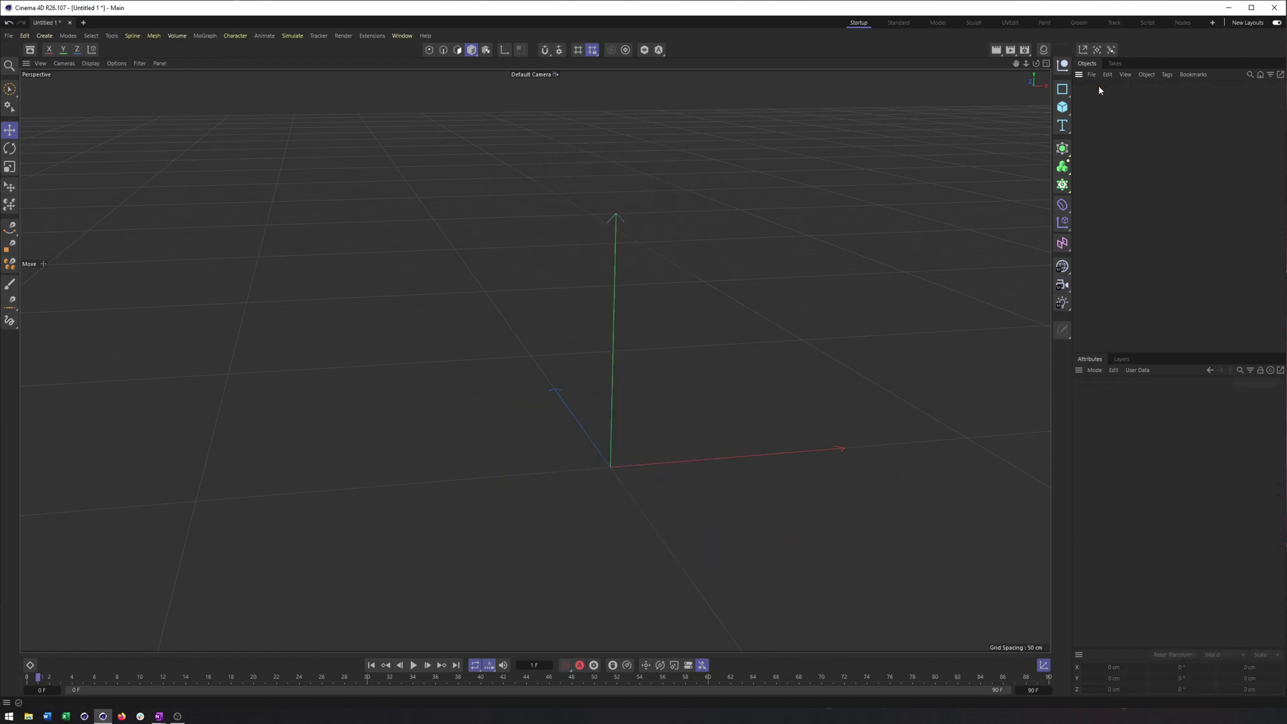
Add a plane and set its width segments and height segments to 1.
{"action": "left_click", "coordinate": [1062, 107]}
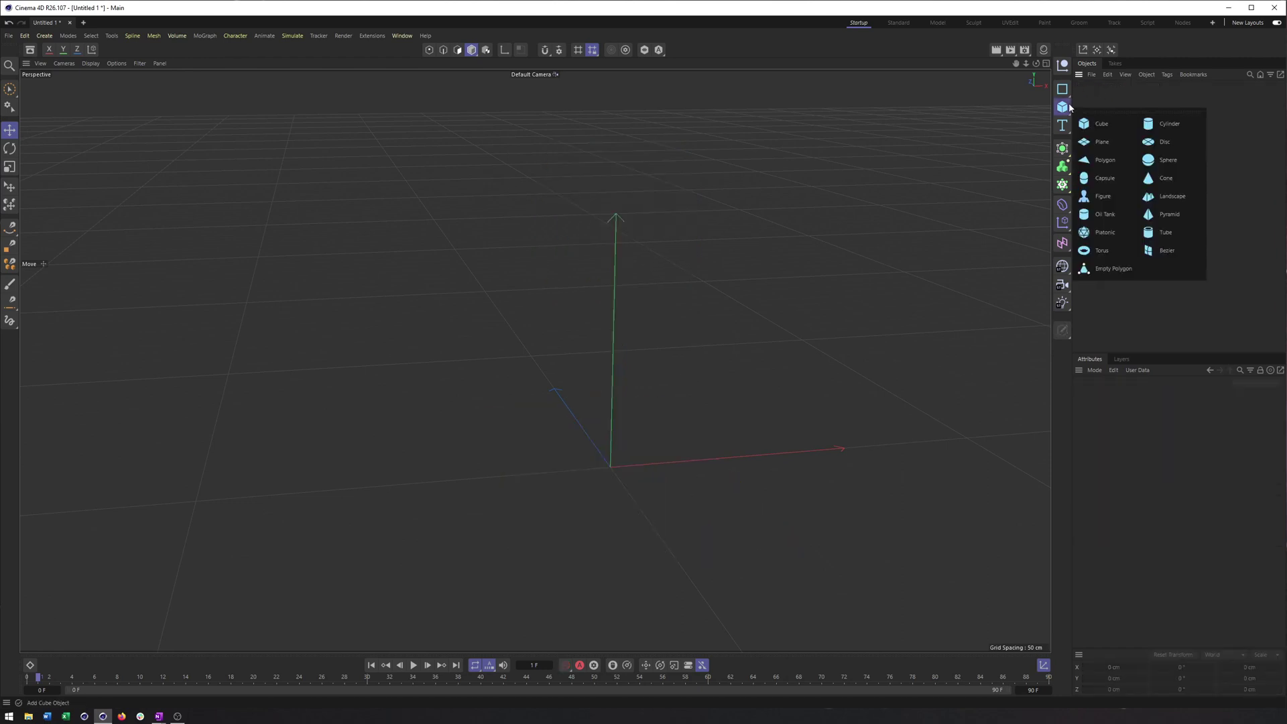
{"action": "left_click", "coordinate": [1102, 142]}
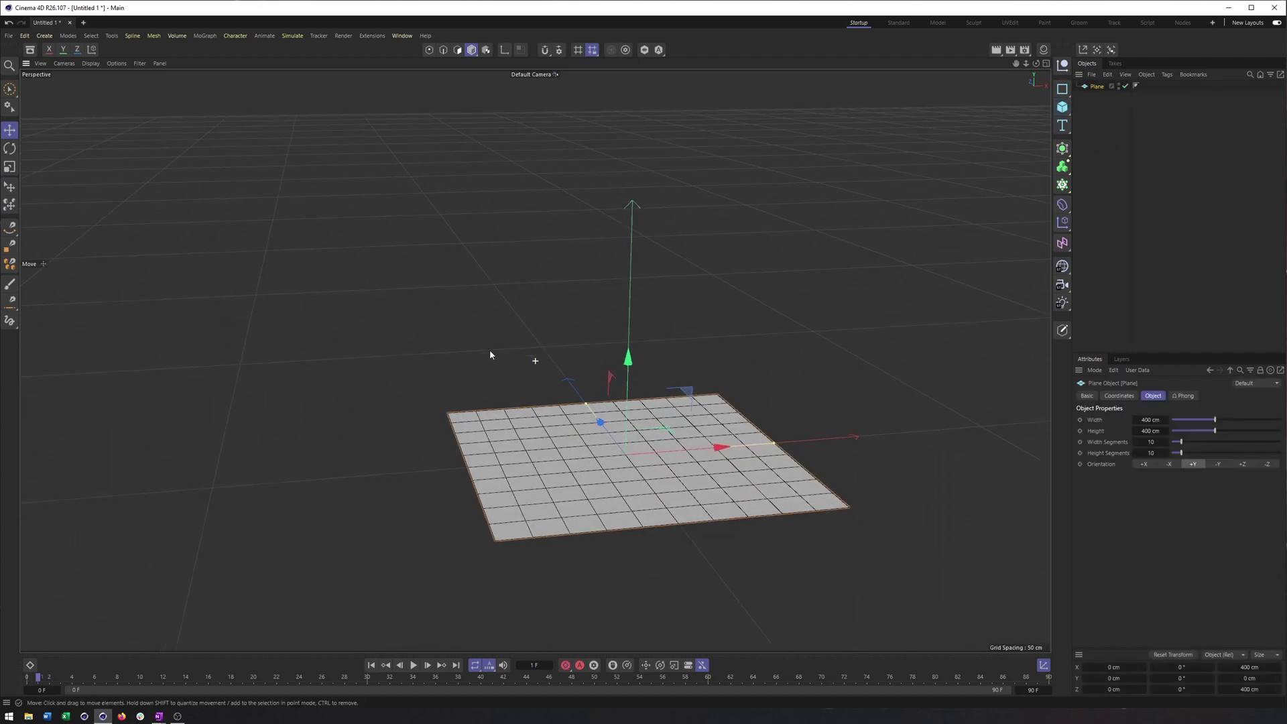
{"action": "left_click_drag", "start_coordinate": [1181, 444], "coordinate": [1173, 445]}
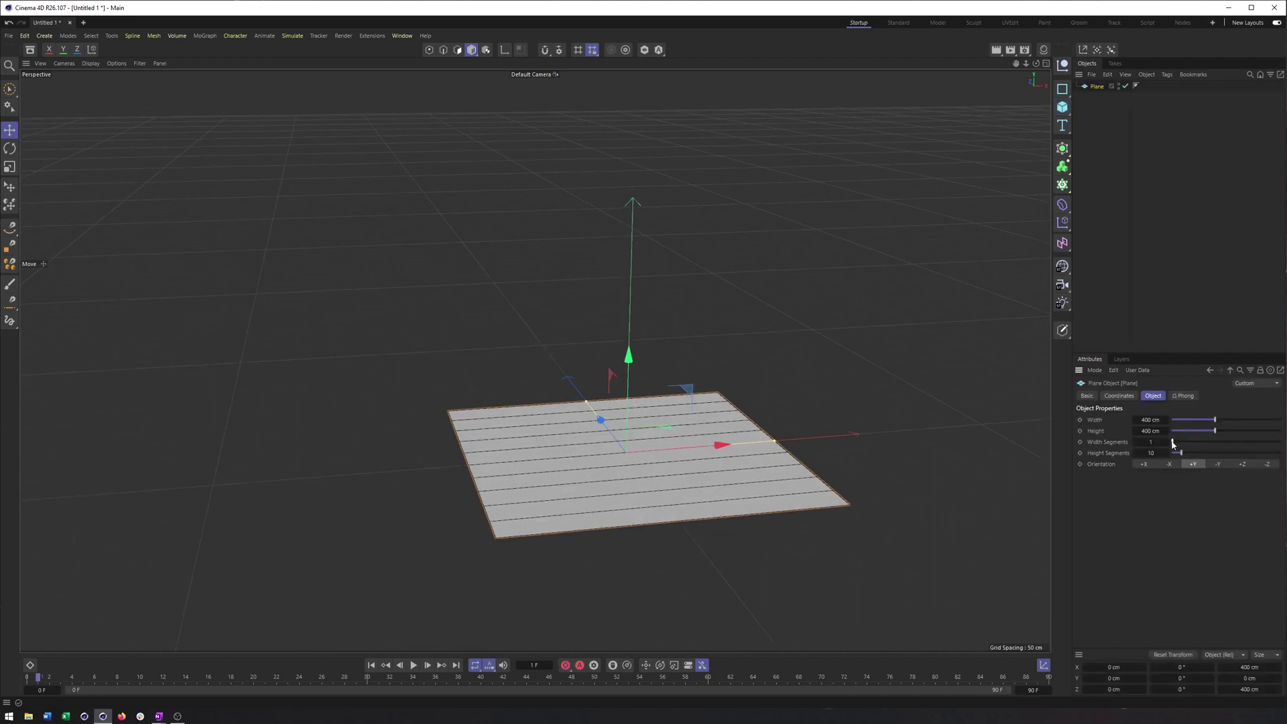
{"action": "left_click_drag", "start_coordinate": [1181, 458], "coordinate": [1173, 458]}
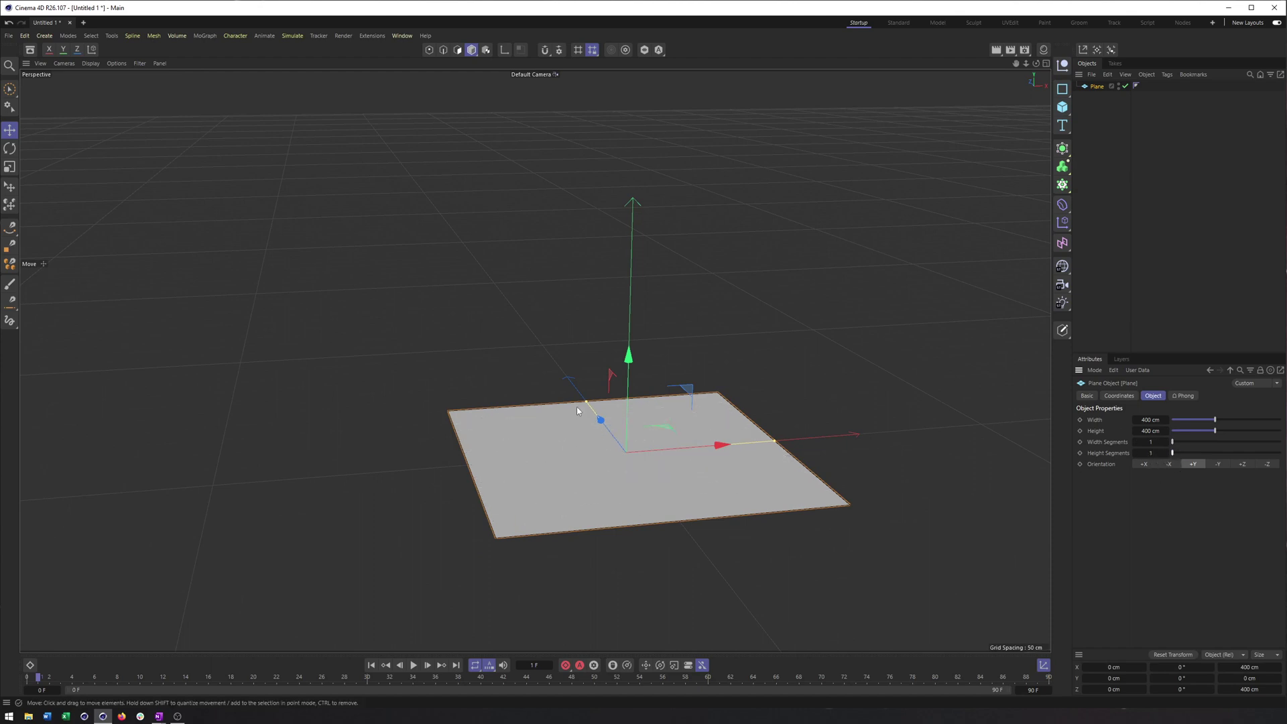
Rotate the plane 90° to stand upright and raise it to about 198.5 cm on Y.
{"action": "key", "text": "r"}
{"action": "left_click_drag", "start_coordinate": [637, 414], "coordinate": [641, 502]}
{"action": "key", "text": "e"}
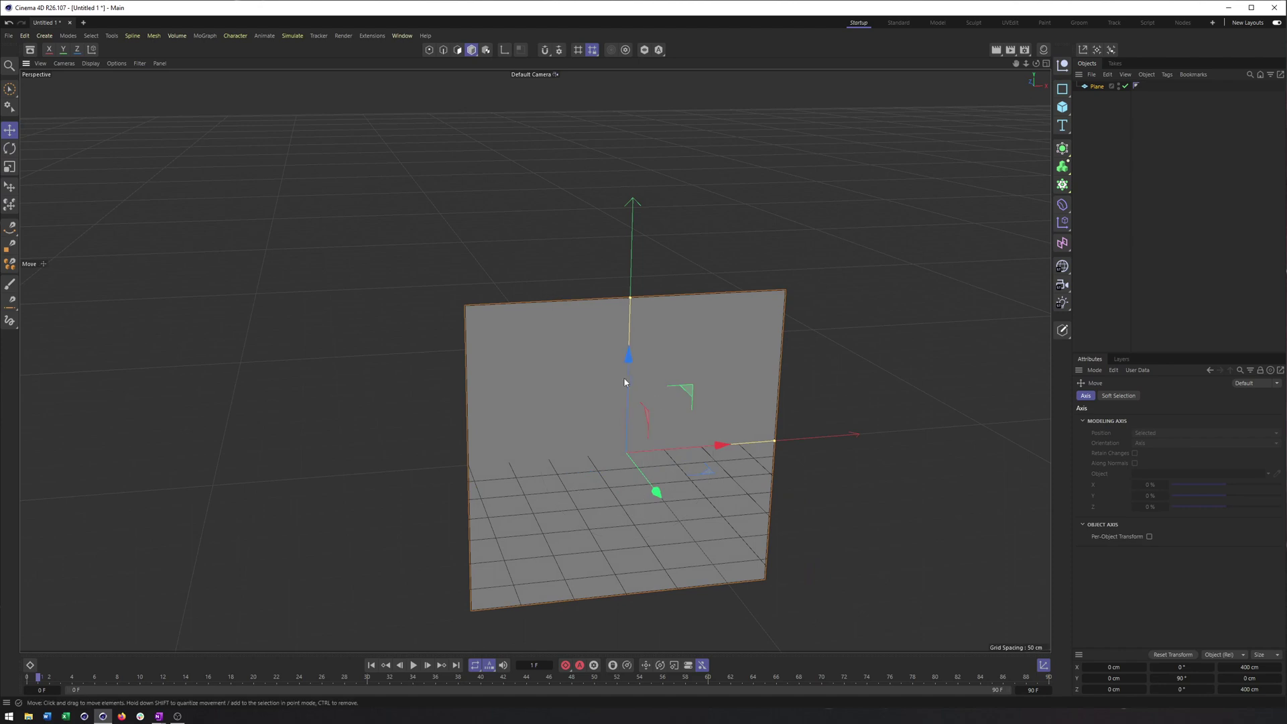
{"action": "left_click_drag", "start_coordinate": [624, 383], "coordinate": [590, 261]}
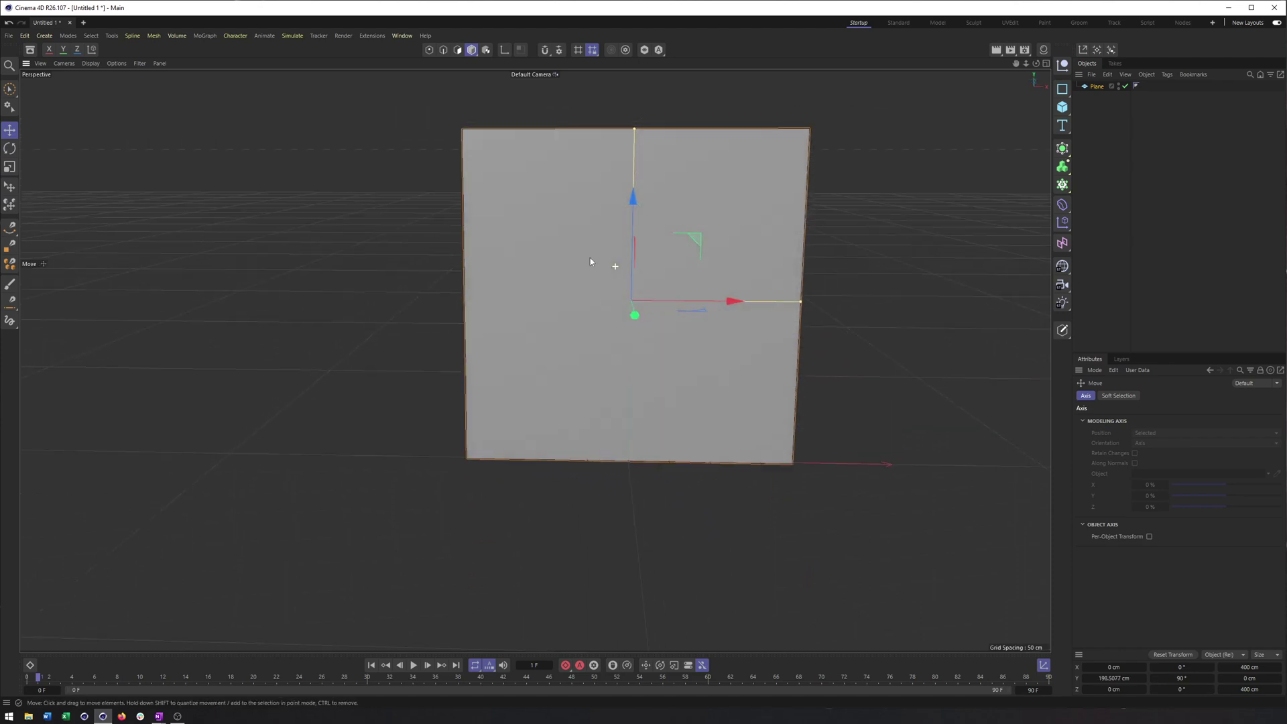
{"action": "mouse_move", "coordinate": [617, 254]}
{"action": "middle_mouse_down", "text": "alt"}
{"action": "mouse_move", "coordinate": [597, 272]}
{"action": "mouse_move", "coordinate": [621, 252]}
{"action": "middle_mouse_up", "text": "alt"}
{"action": "scroll", "coordinate": [594, 270], "scroll_direction": "down", "scroll_amount": 1}
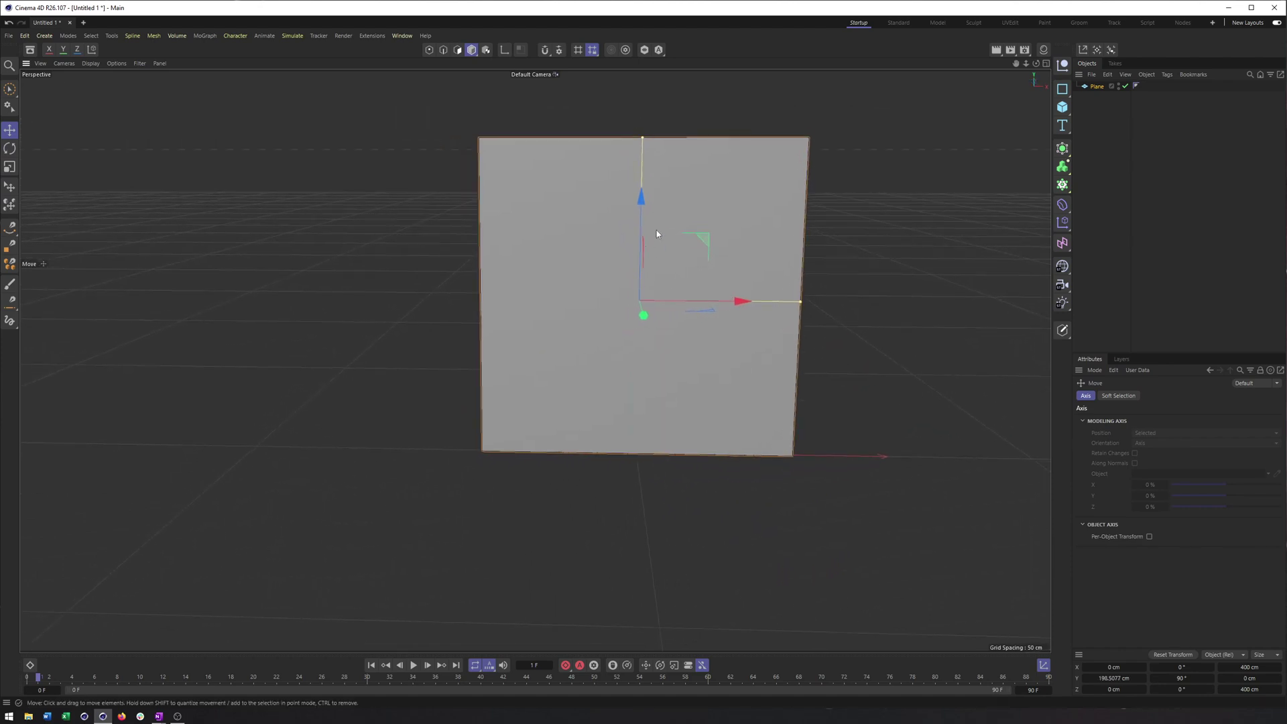
Choose No Scaling as the Texture Preview Size of the material Mat and apply the material to the plane.
{"action": "left_click", "coordinate": [1048, 50]}
{"action": "left_click", "coordinate": [914, 99]}
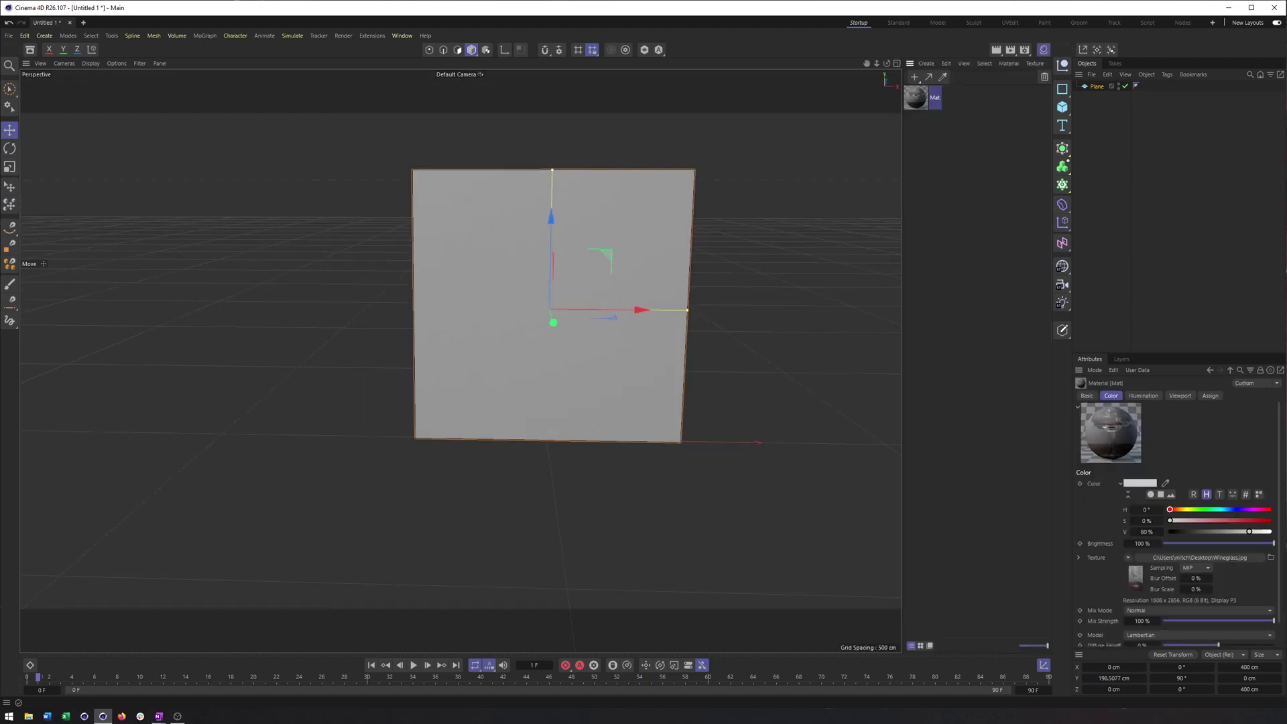
{"action": "double_click", "coordinate": [916, 102]}
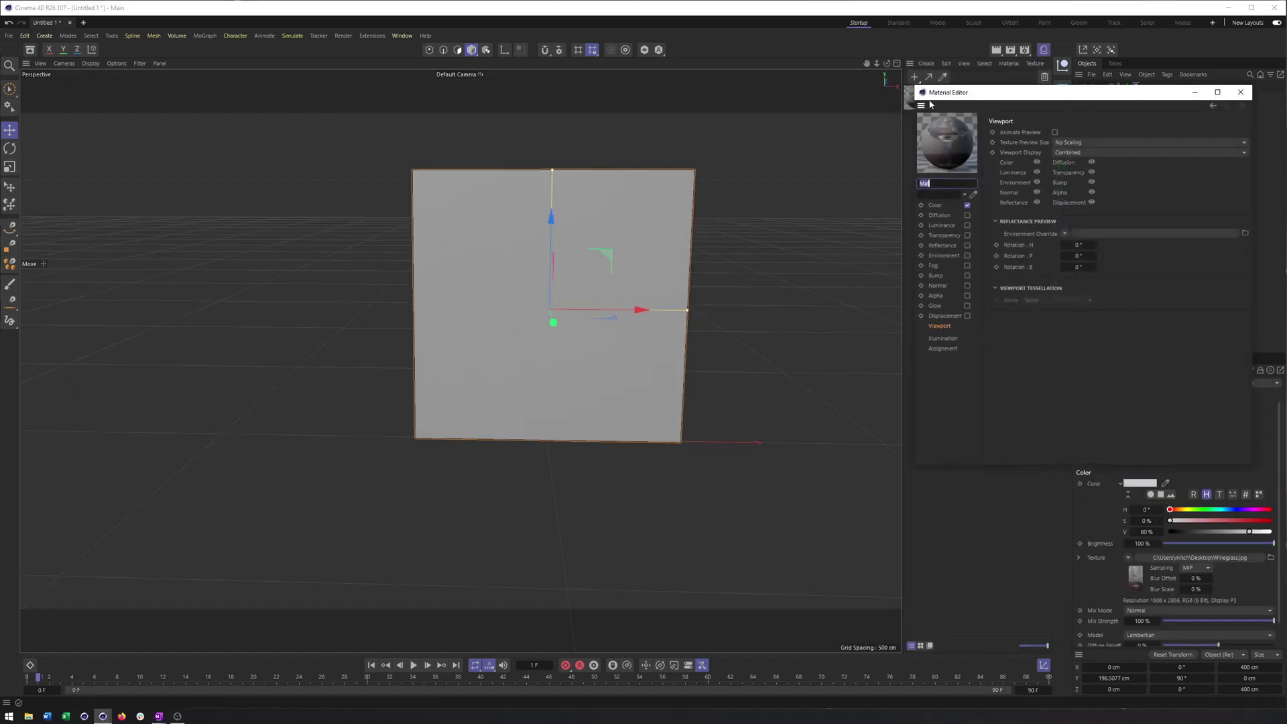
{"action": "left_click_drag", "start_coordinate": [959, 94], "coordinate": [929, 98]}
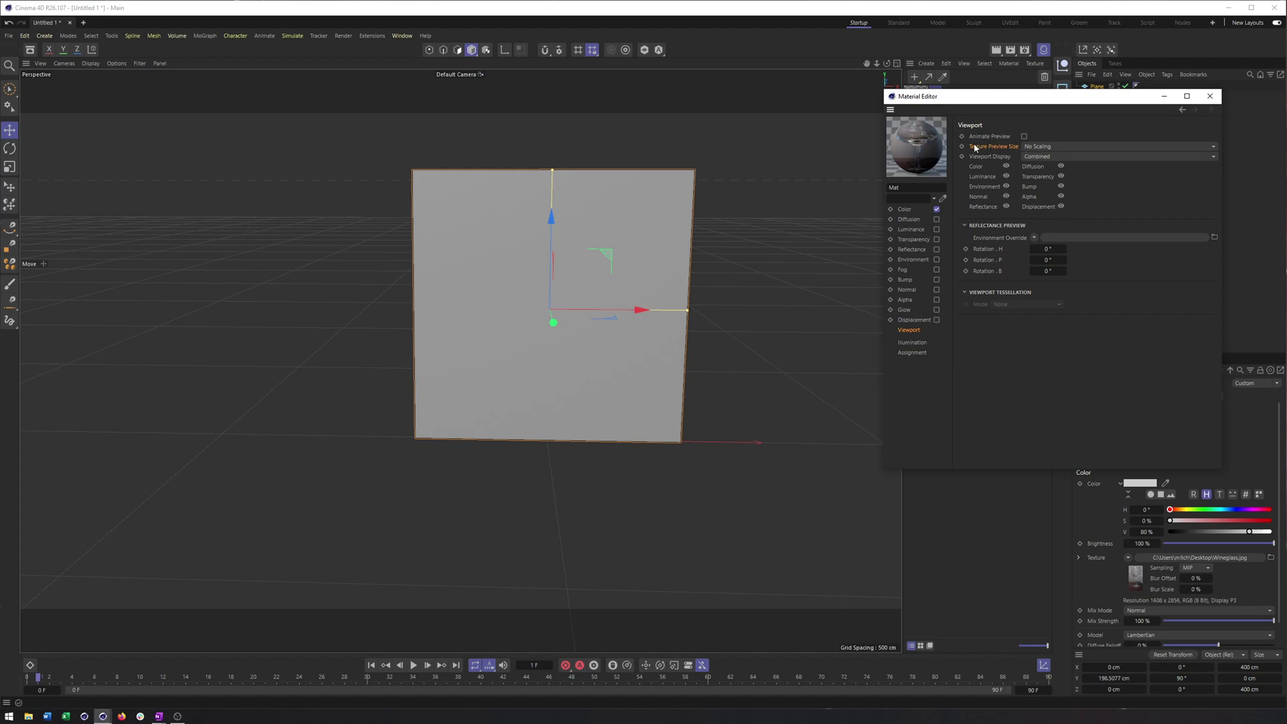
{"action": "left_click", "coordinate": [1048, 147]}
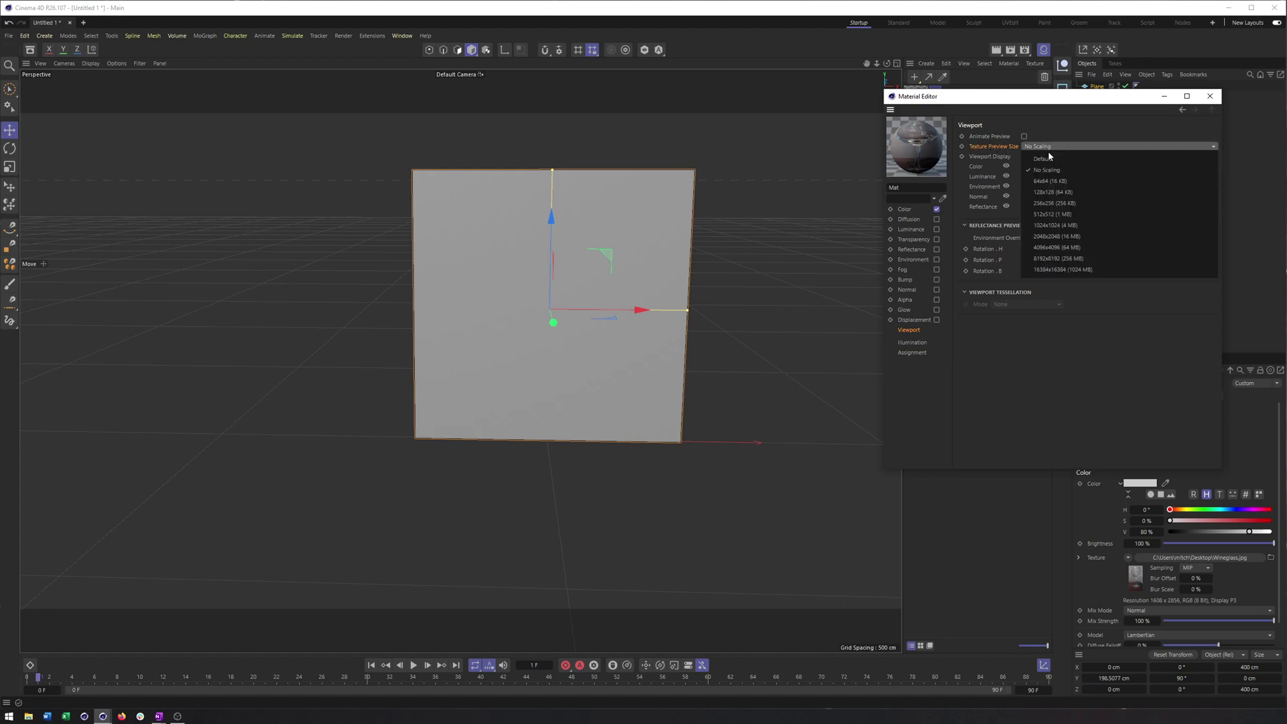
{"action": "left_click", "coordinate": [1030, 169]}
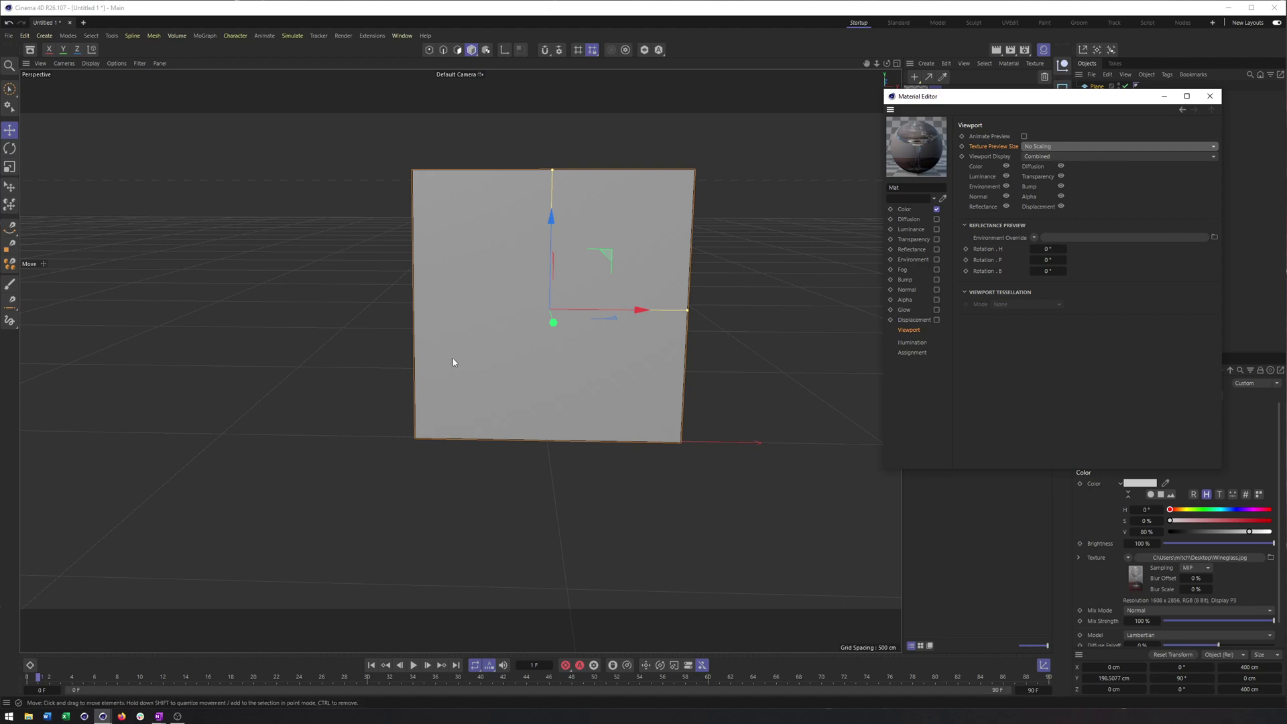
{"action": "left_click_drag", "start_coordinate": [1065, 96], "coordinate": [1074, 150]}
{"action": "left_click_drag", "start_coordinate": [915, 98], "coordinate": [609, 249]}
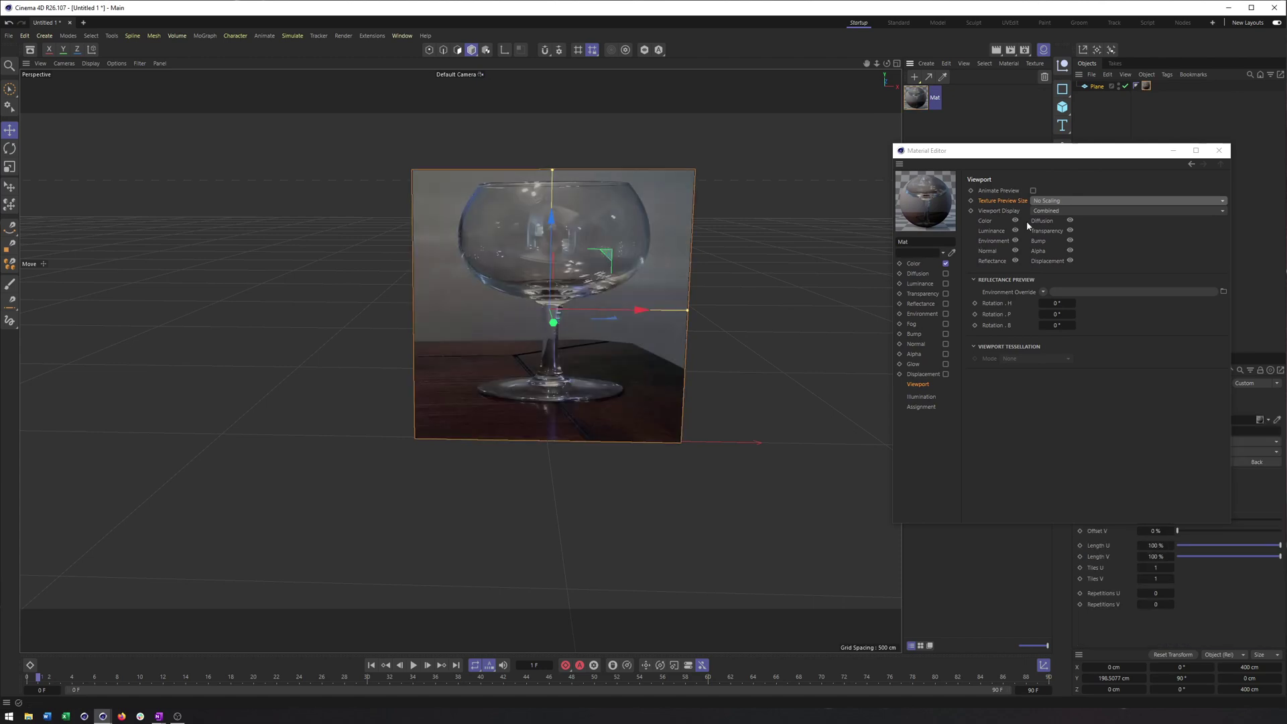
Compare the wine glass texture on the plane with Texture Preview Size at Default and at No Scaling.
{"action": "left_click", "coordinate": [1057, 201]}
{"action": "left_click", "coordinate": [1061, 203]}
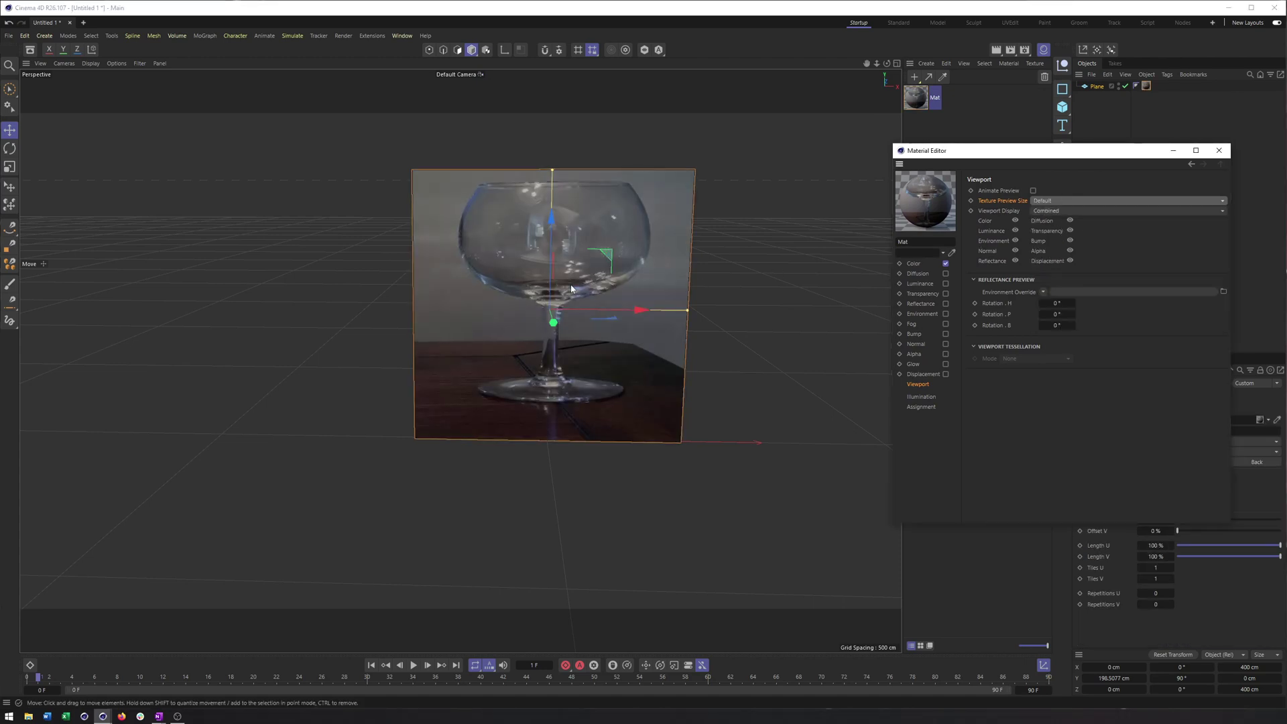
{"action": "scroll", "coordinate": [662, 214], "scroll_direction": "up", "scroll_amount": 5}
{"action": "scroll", "coordinate": [662, 213], "scroll_direction": "up", "scroll_amount": 3}
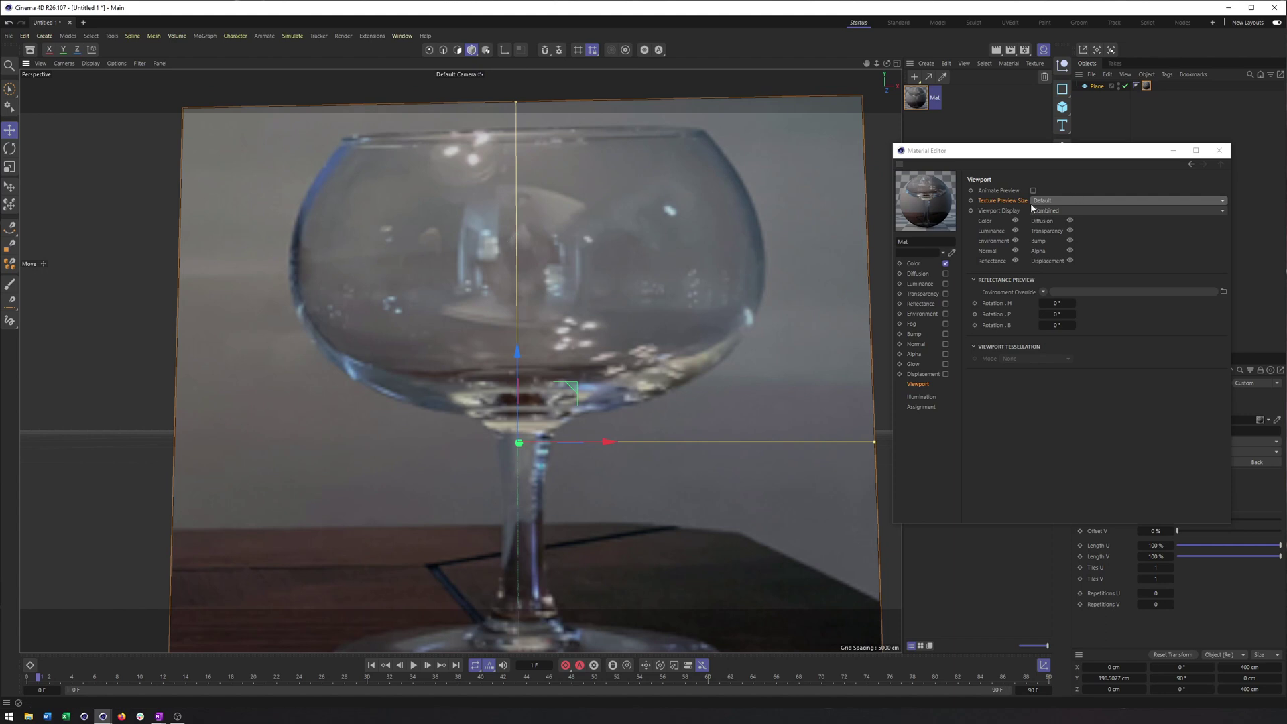
{"action": "scroll", "coordinate": [597, 354], "scroll_direction": "down", "scroll_amount": 4}
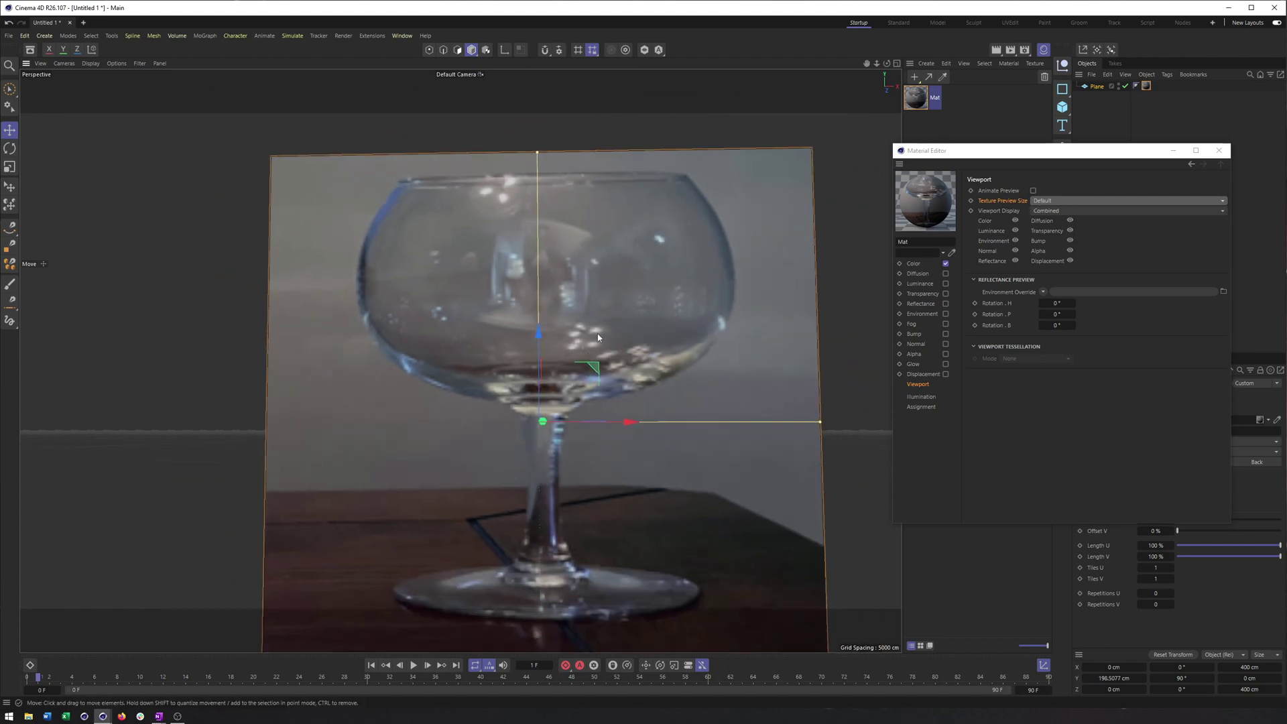
{"action": "scroll", "coordinate": [597, 353], "scroll_direction": "down", "scroll_amount": 2}
{"action": "left_click", "coordinate": [1038, 201]}
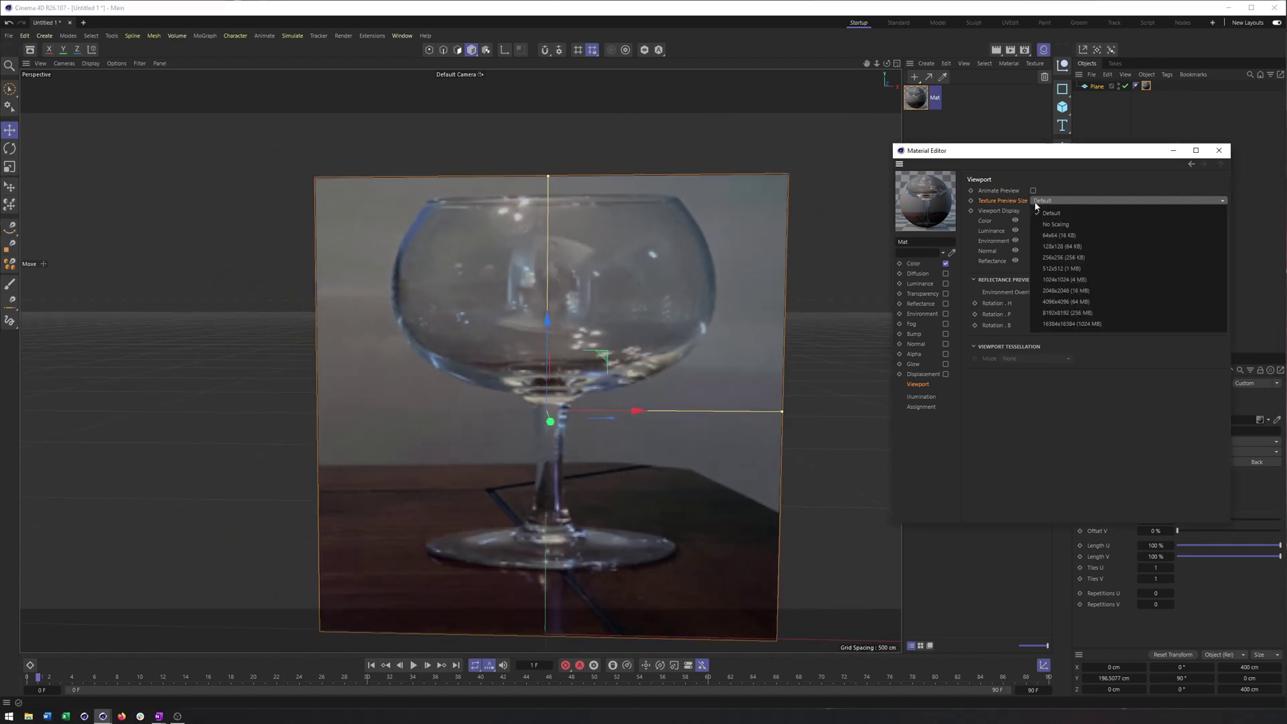
{"action": "left_click", "coordinate": [1056, 224]}
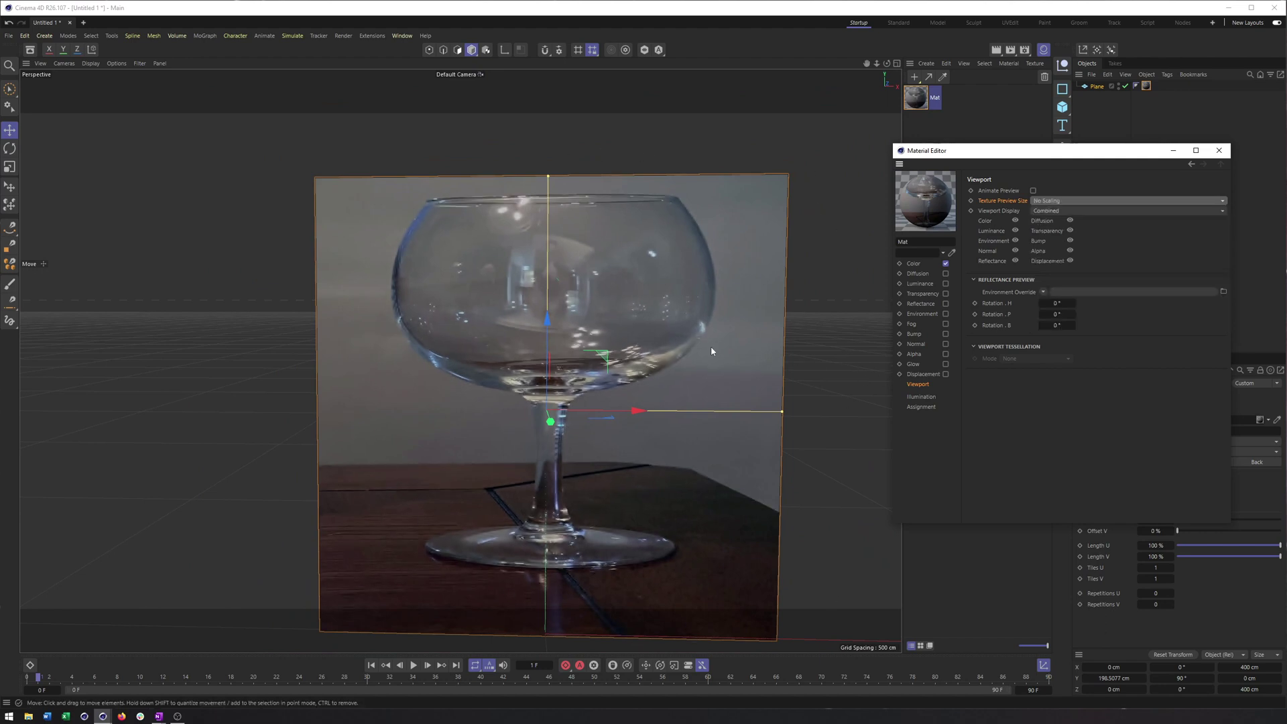
{"action": "scroll", "coordinate": [741, 268], "scroll_direction": "down", "scroll_amount": 3}
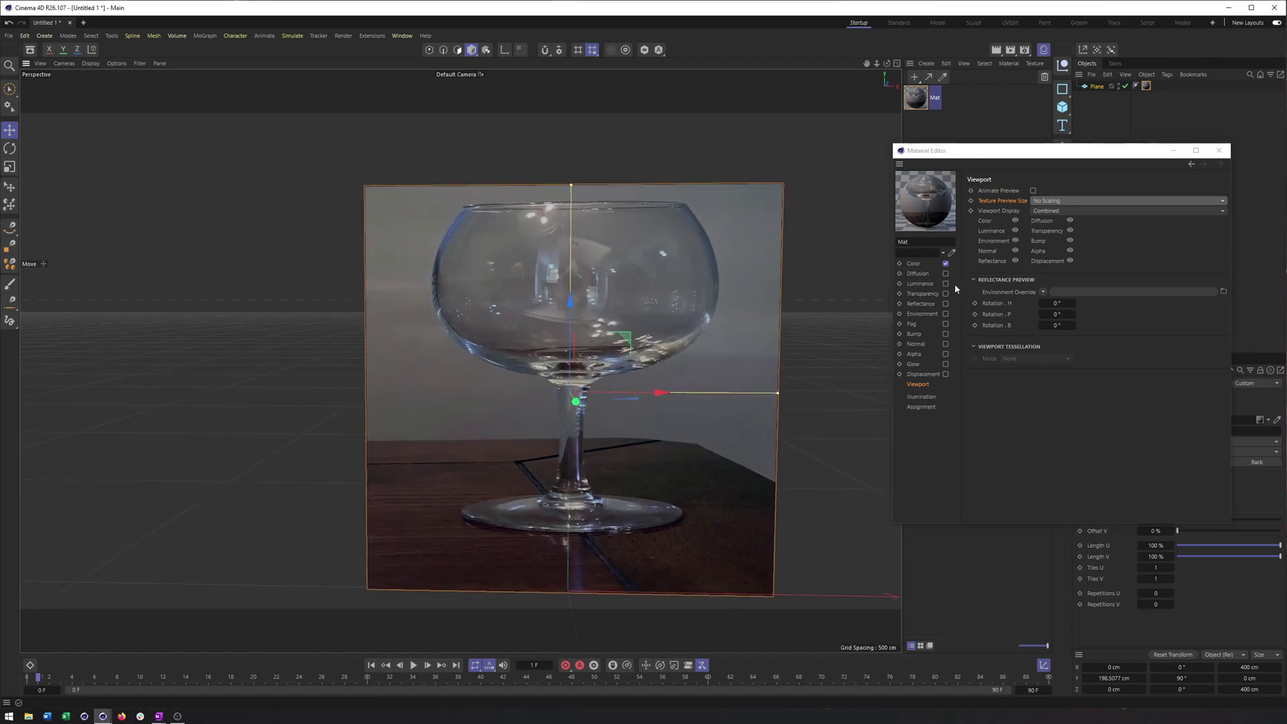
Try the material's Reflectance channel by switching it on and off again.
{"action": "left_click", "coordinate": [932, 305]}
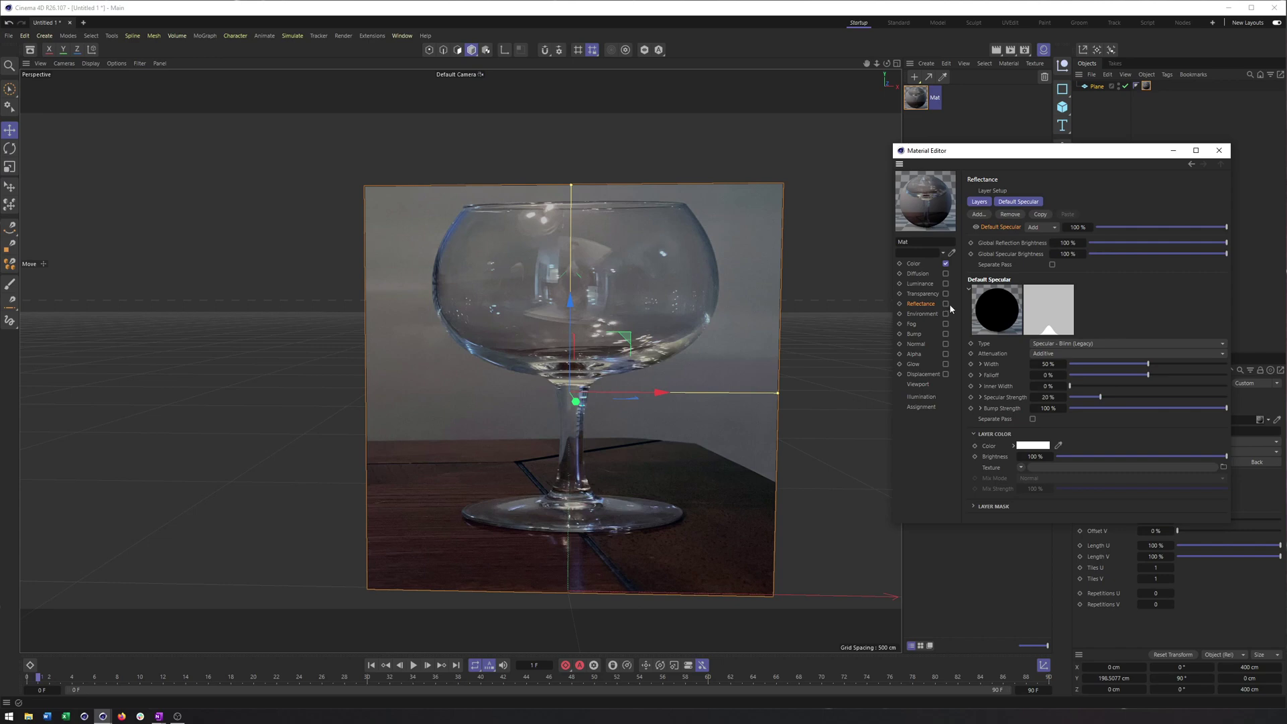
{"action": "left_click", "coordinate": [945, 305]}
{"action": "left_click", "coordinate": [945, 304]}
{"action": "mouse_move", "coordinate": [586, 316]}
{"action": "left_mouse_down", "text": "alt"}
{"action": "mouse_move", "coordinate": [704, 318]}
{"action": "mouse_move", "coordinate": [577, 332]}
{"action": "left_mouse_up", "text": "alt"}
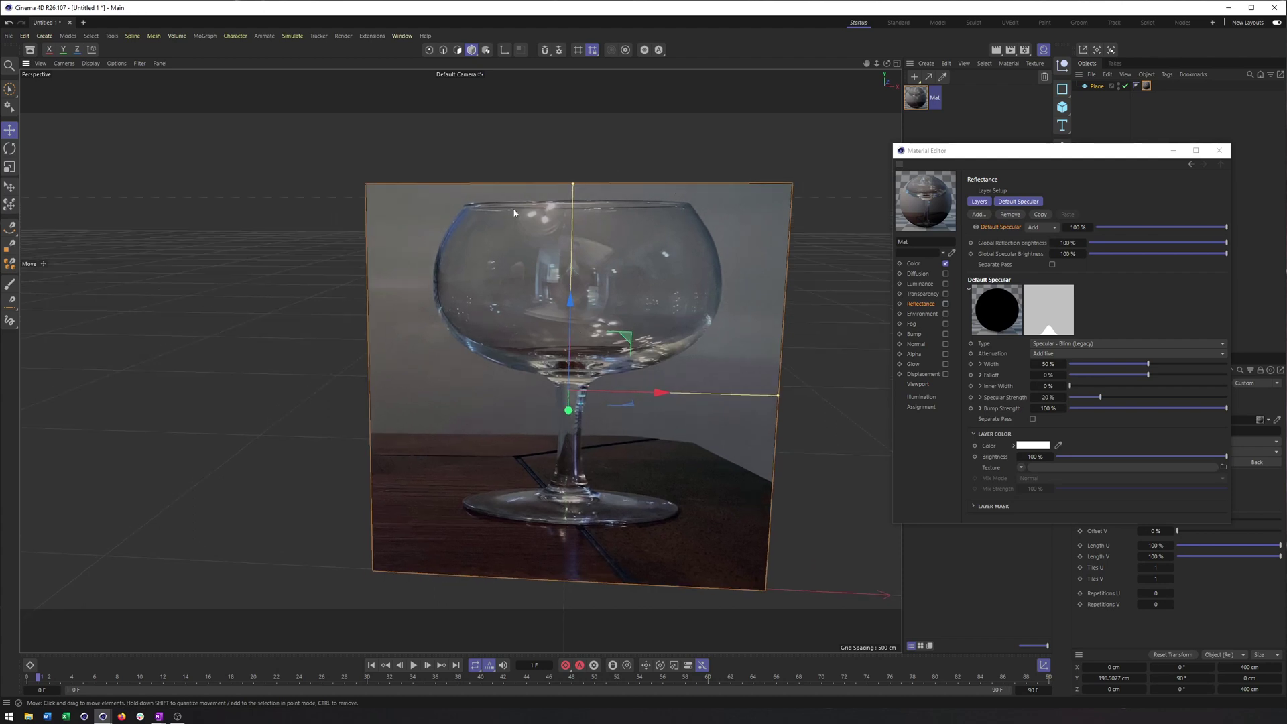
Match the plane to the Wineglass.jpg resolution by setting its width to 1608 cm and height to 2856 cm.
{"action": "left_click_drag", "start_coordinate": [1037, 154], "coordinate": [871, 133]}
{"action": "left_click", "coordinate": [747, 242]}
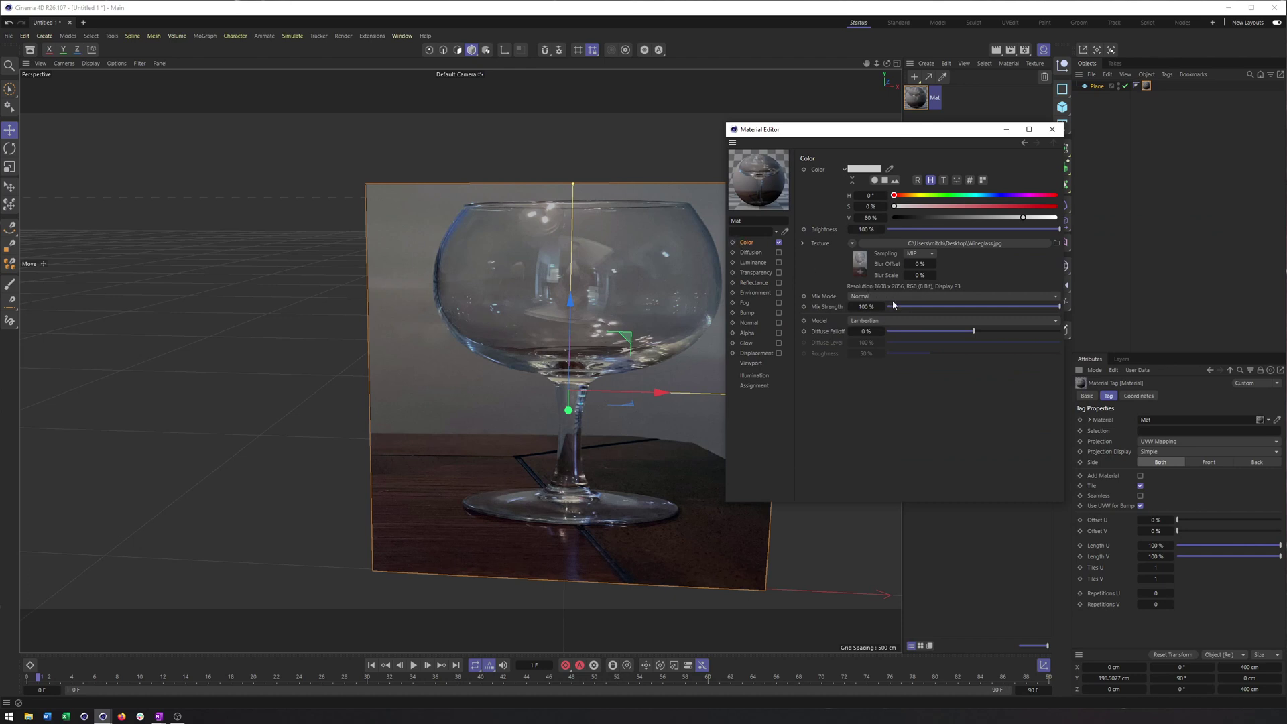
{"action": "left_click", "coordinate": [1100, 86]}
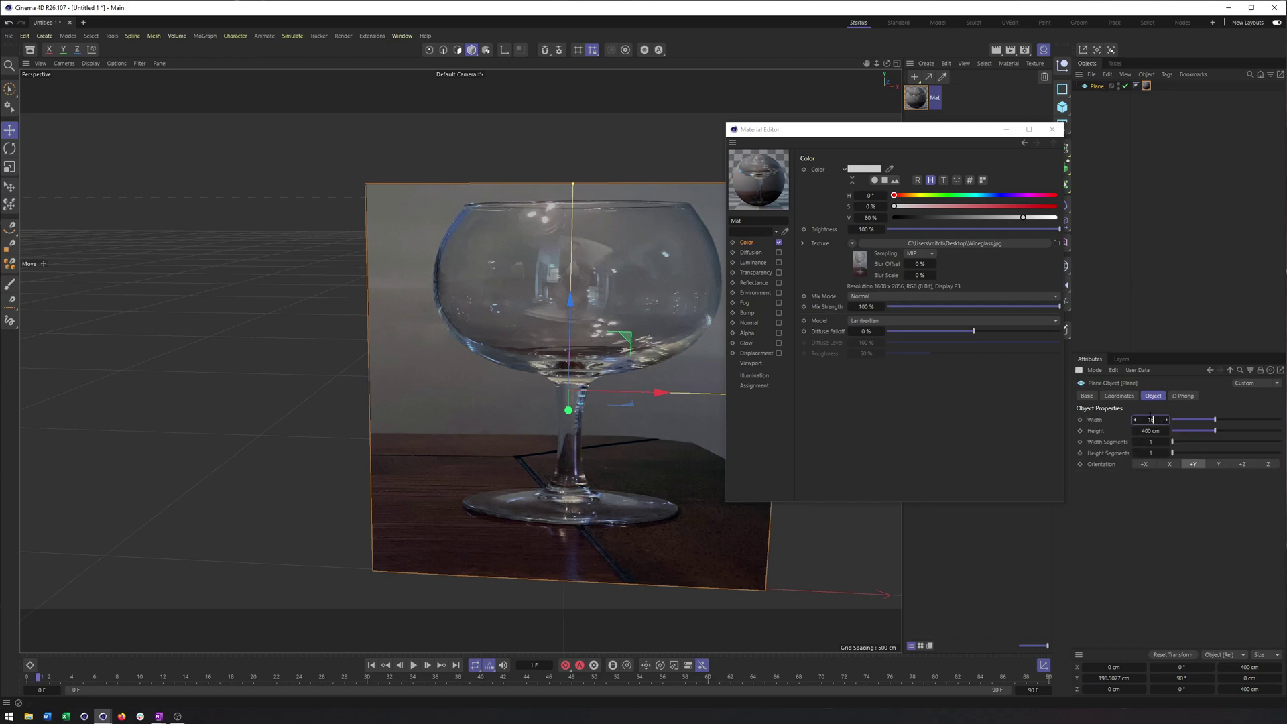
{"action": "key", "text": "Tab"}
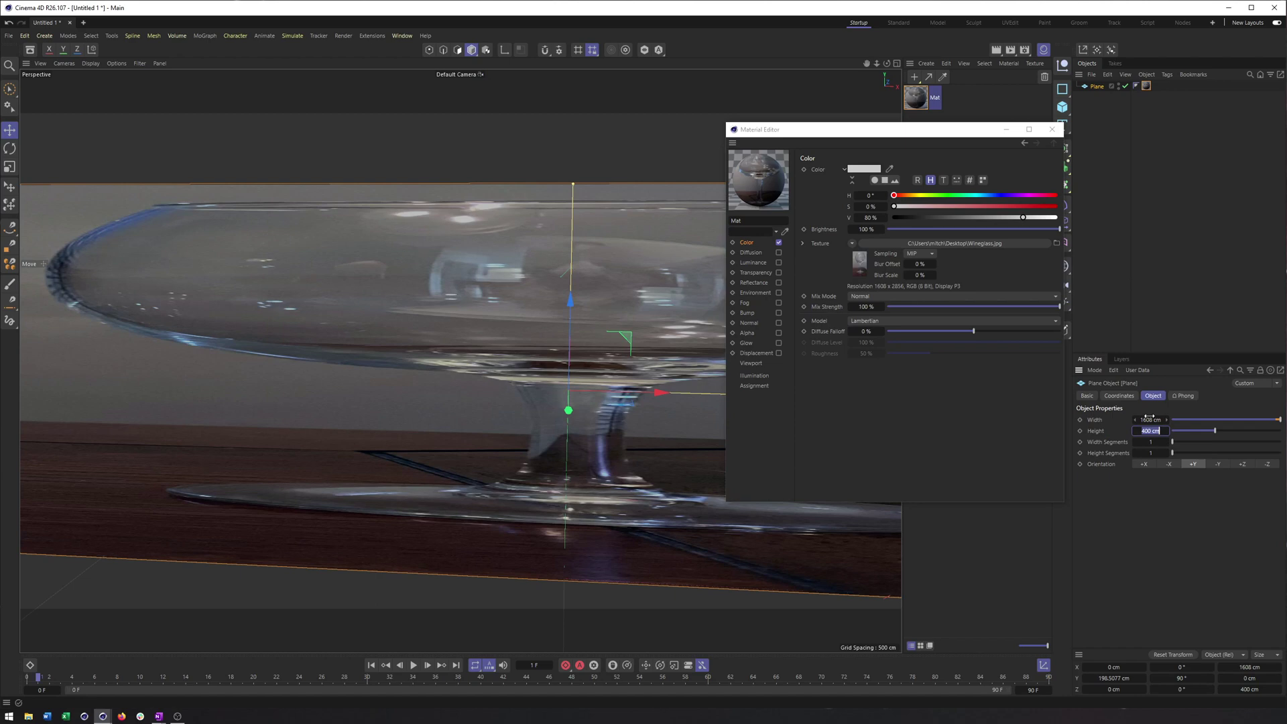
{"action": "type", "text": "2856"}
{"action": "key", "text": "Return"}
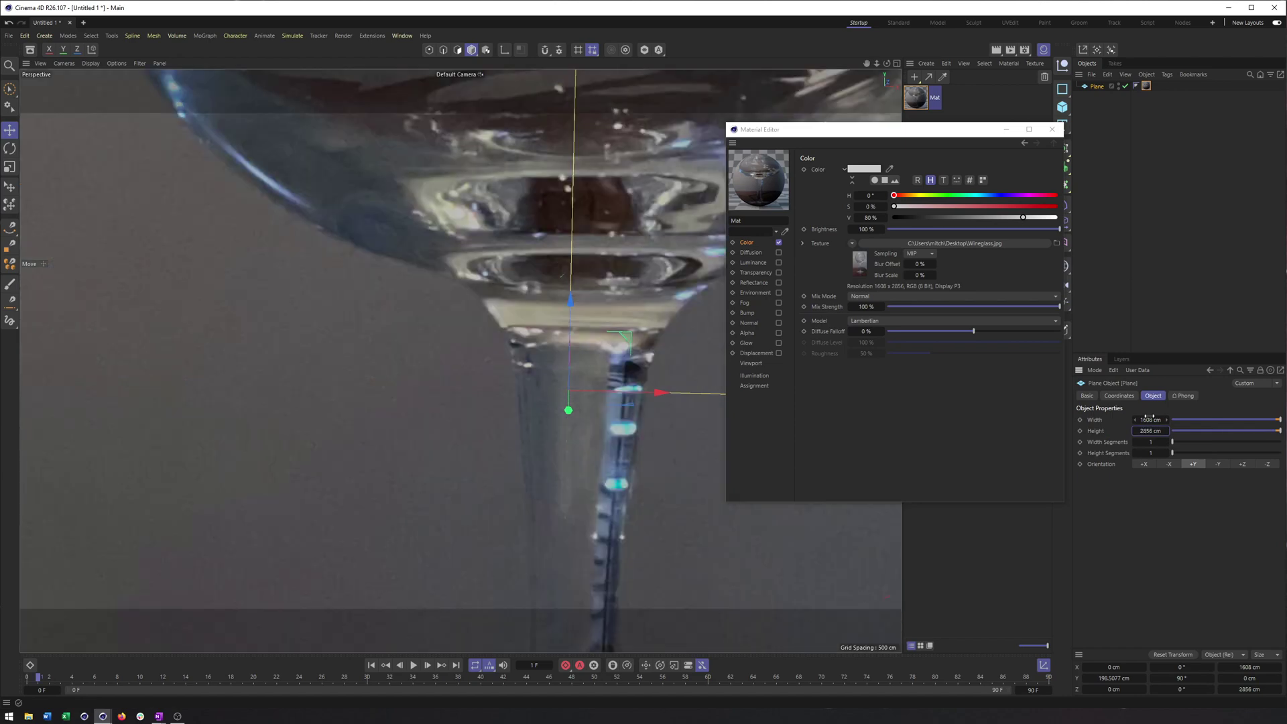
{"action": "scroll", "coordinate": [470, 396], "scroll_direction": "down", "scroll_amount": 5}
{"action": "middle_click_drag", "start_coordinate": [600, 366], "coordinate": [517, 385], "text": "alt"}
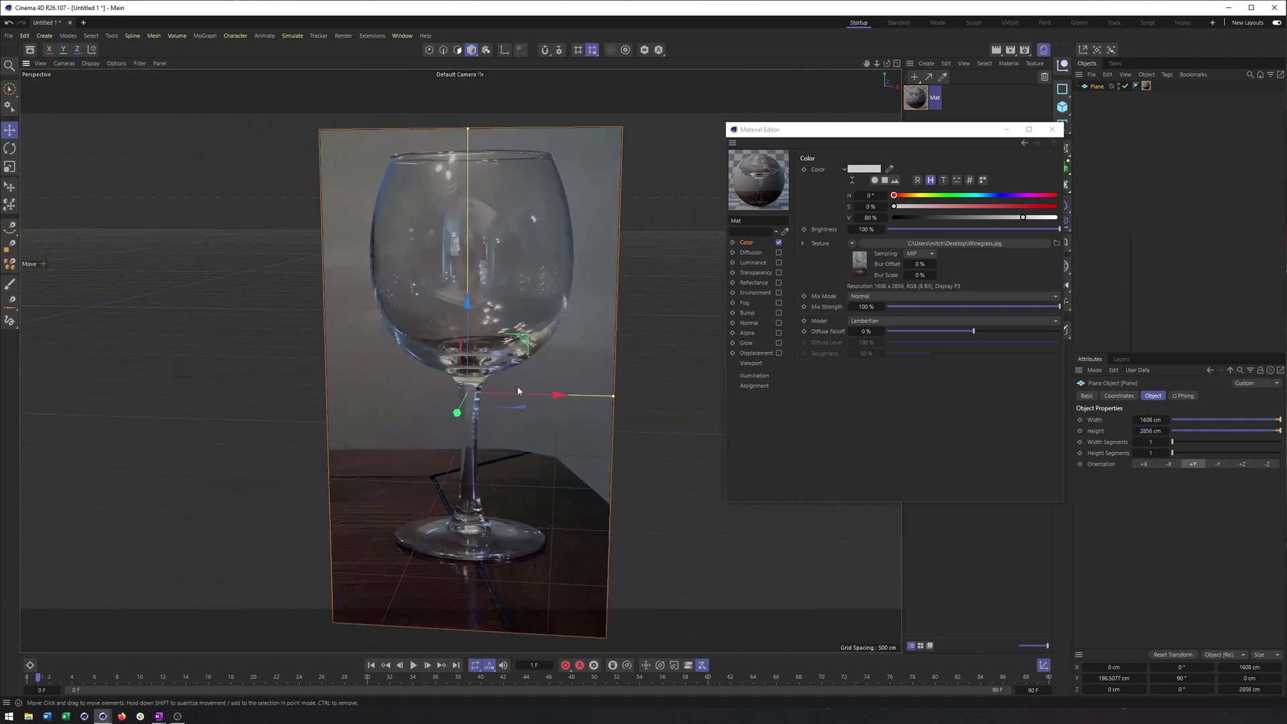
Add a cube to the scene as a size reference for the plane.
{"action": "left_click_drag", "start_coordinate": [958, 129], "coordinate": [897, 133]}
{"action": "left_click", "coordinate": [1062, 110]}
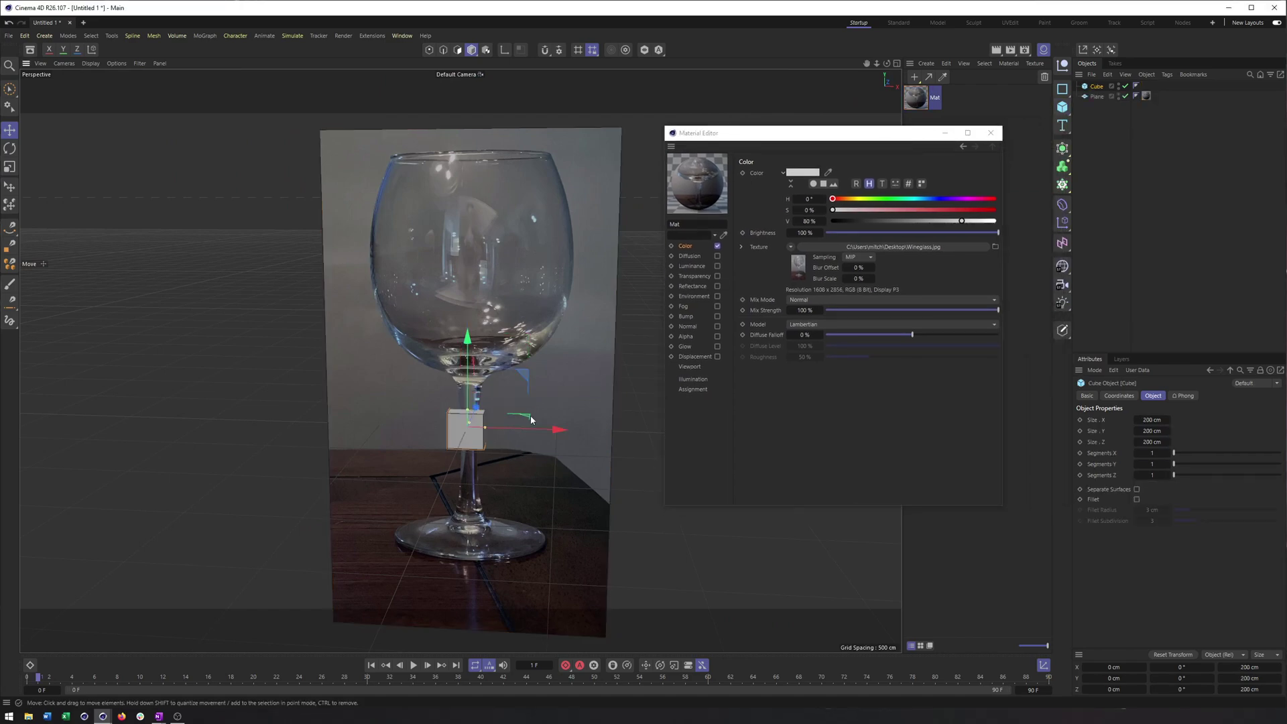
{"action": "middle_click_drag", "start_coordinate": [496, 436], "coordinate": [519, 416], "text": "alt"}
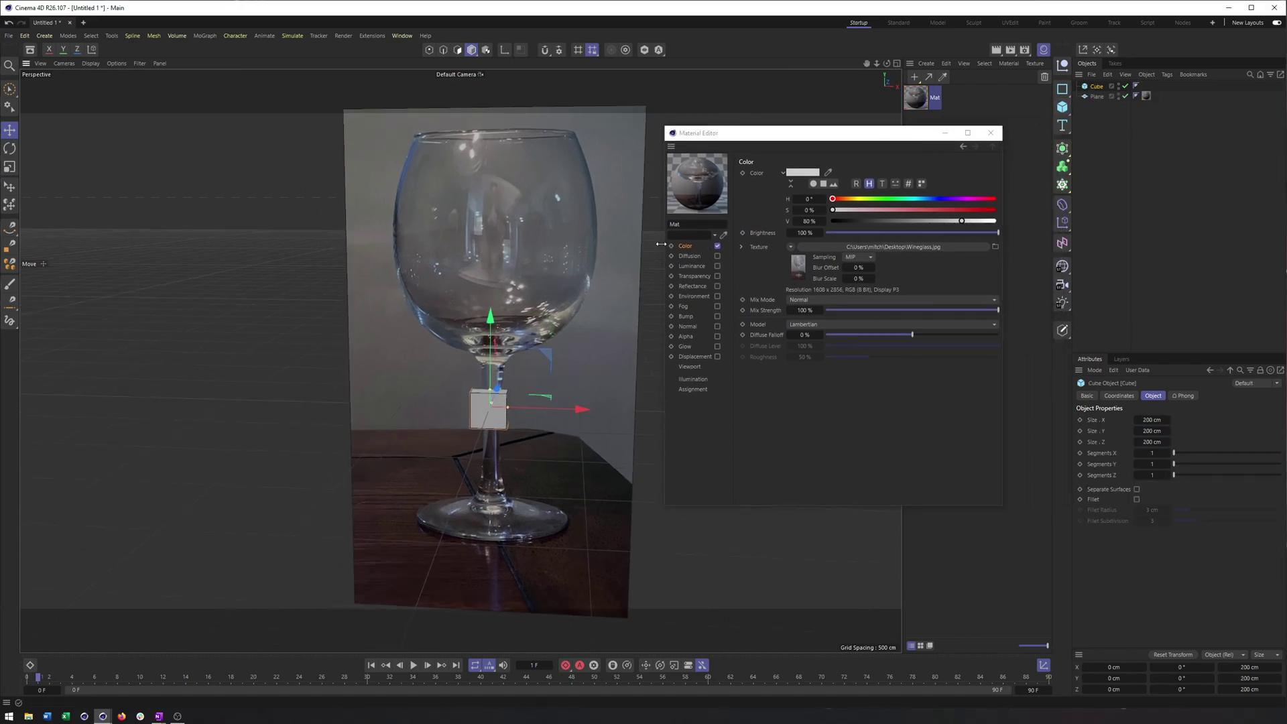
Scale the image plane down uniformly to about 71 by 126 cm.
{"action": "key", "text": "t"}
{"action": "left_click", "coordinate": [1094, 96]}
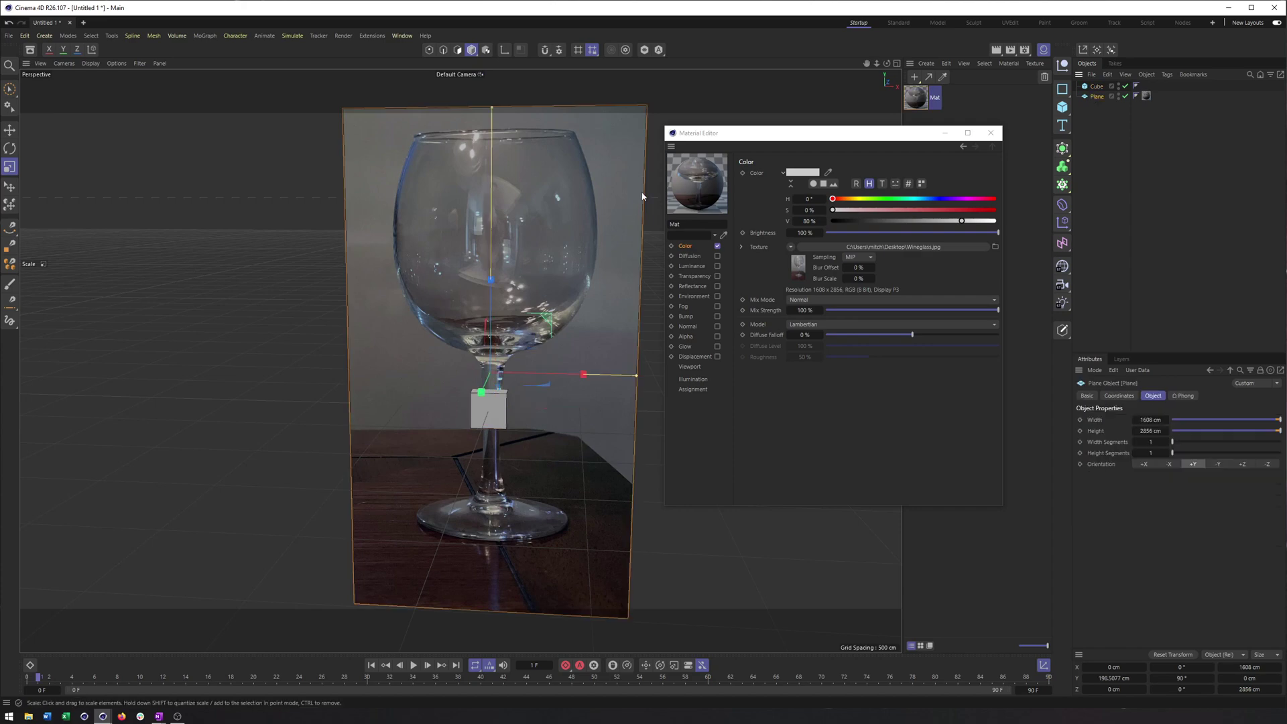
{"action": "left_click_drag", "start_coordinate": [642, 196], "coordinate": [311, 341]}
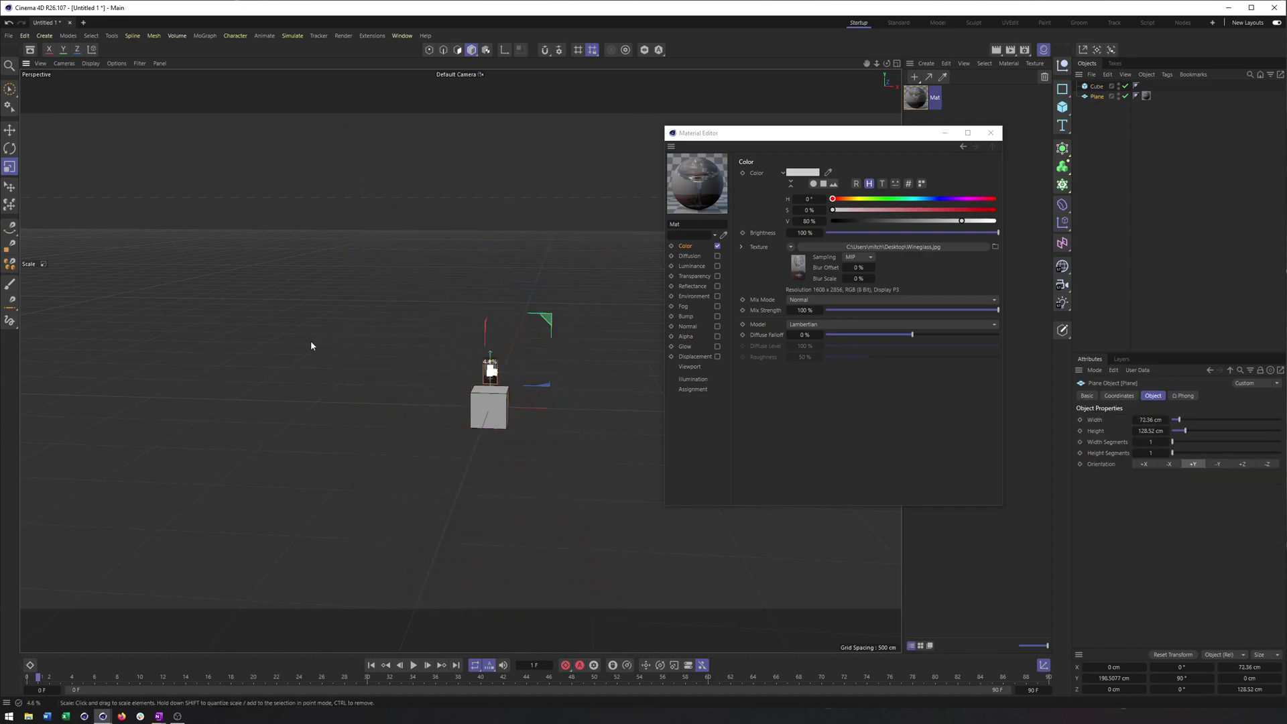
Select the reference cube and set its Y size to 25.4 cm.
{"action": "scroll", "coordinate": [490, 415], "scroll_direction": "up", "scroll_amount": 6}
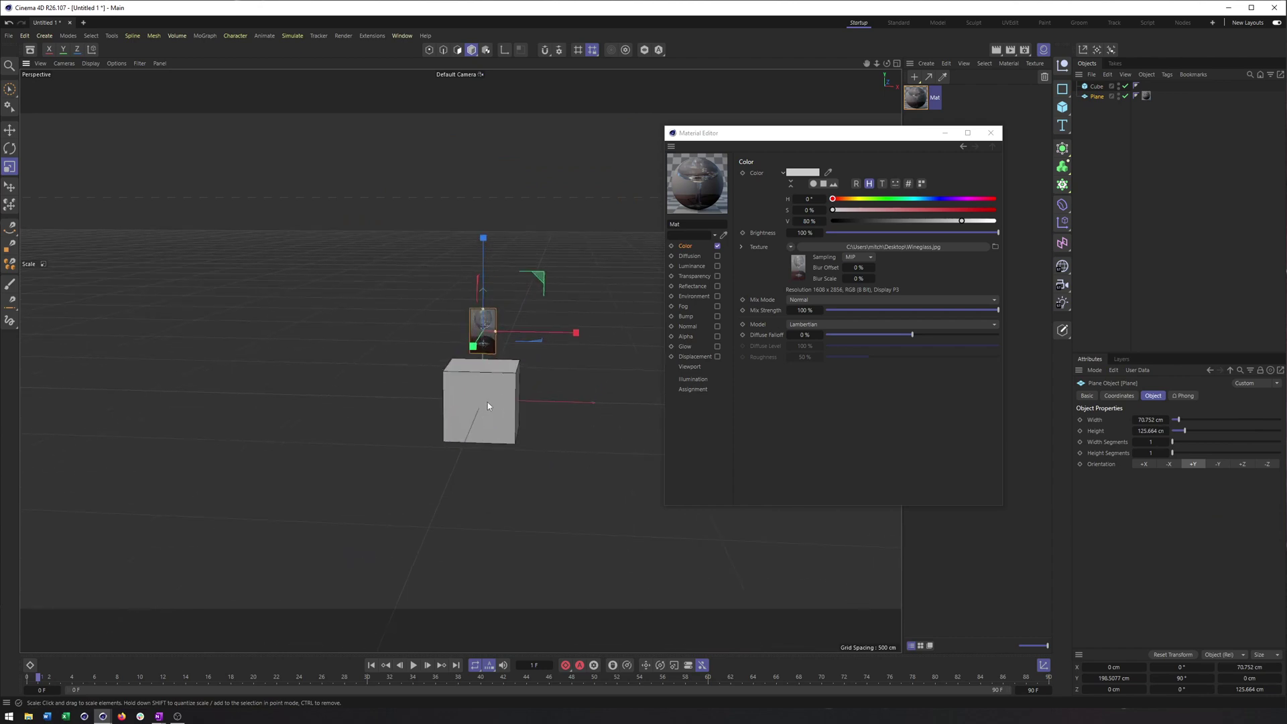
{"action": "left_click", "coordinate": [488, 407]}
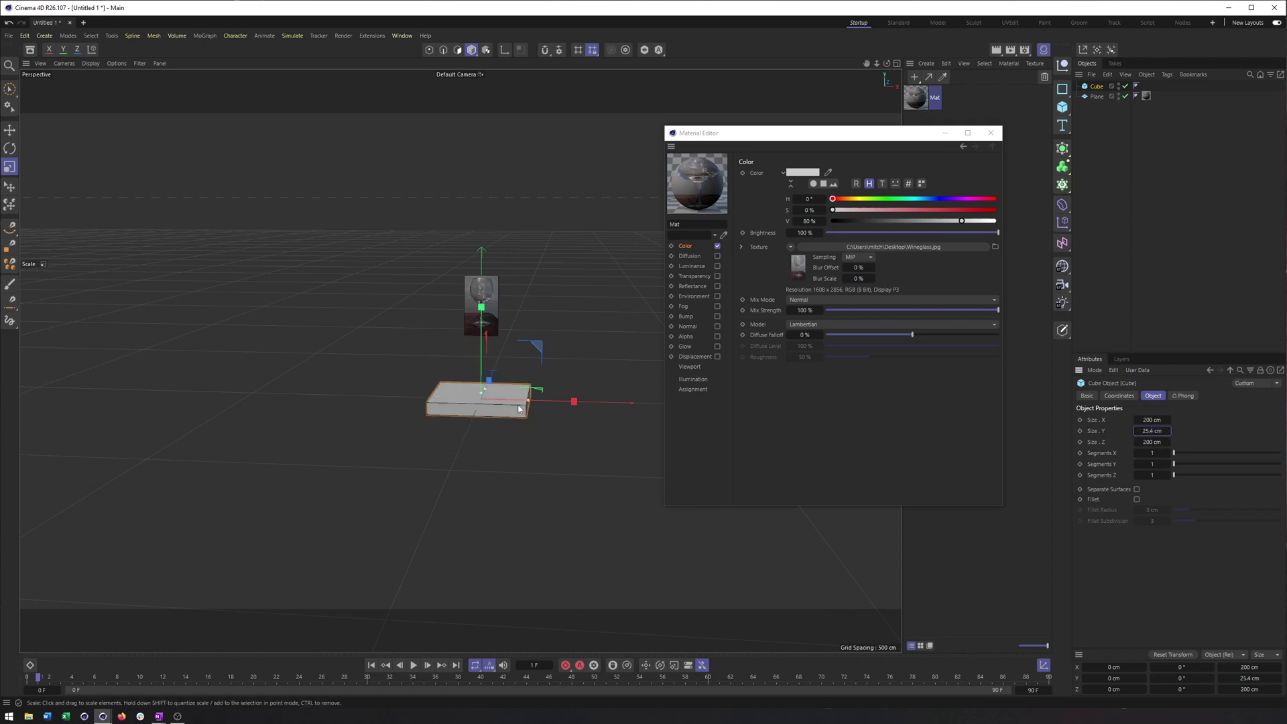
Compare the reference cube with the image plane's size, and delete the cube from the scene.
{"action": "scroll", "coordinate": [488, 395], "scroll_direction": "up", "scroll_amount": 6}
{"action": "left_click_drag", "start_coordinate": [489, 410], "coordinate": [488, 395], "text": "alt"}
{"action": "middle_click_drag", "start_coordinate": [458, 284], "coordinate": [464, 412], "text": "alt"}
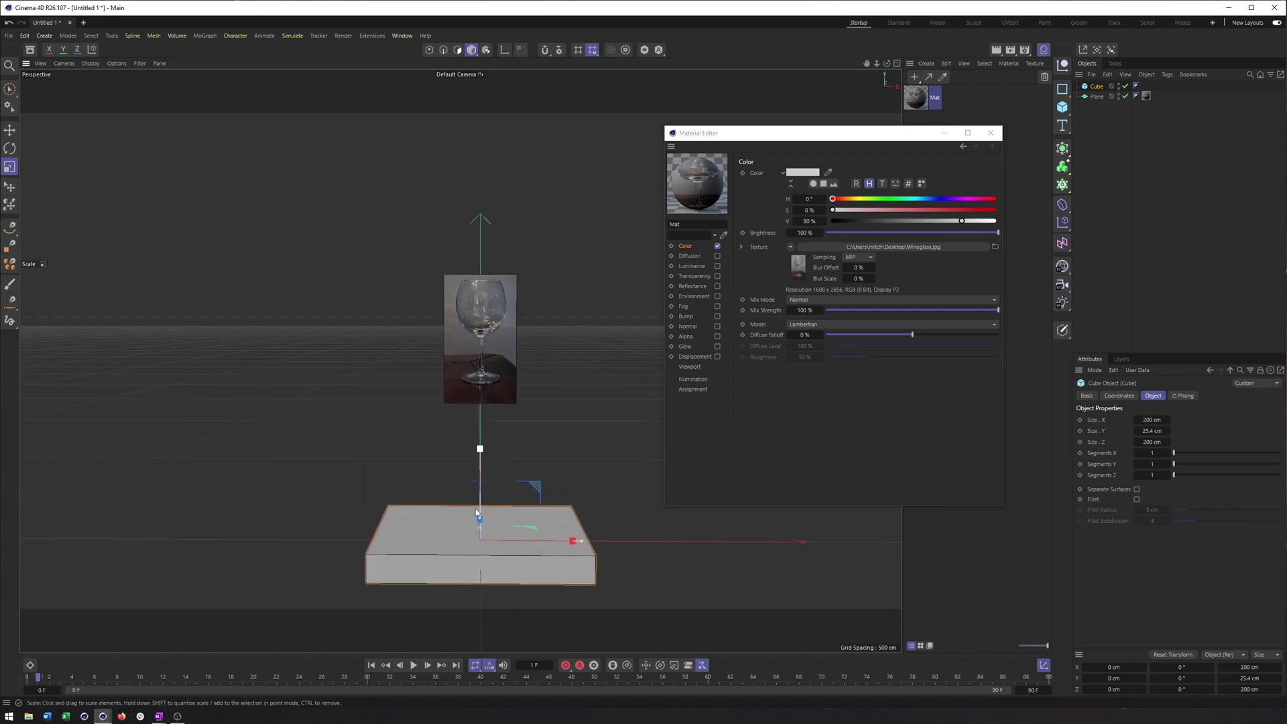
{"action": "key", "text": "Delete"}
Select the image plane and move it straight down about 137 cm so its lower edge rests on the ground grid.
{"action": "left_click", "coordinate": [486, 368]}
{"action": "key", "text": "e"}
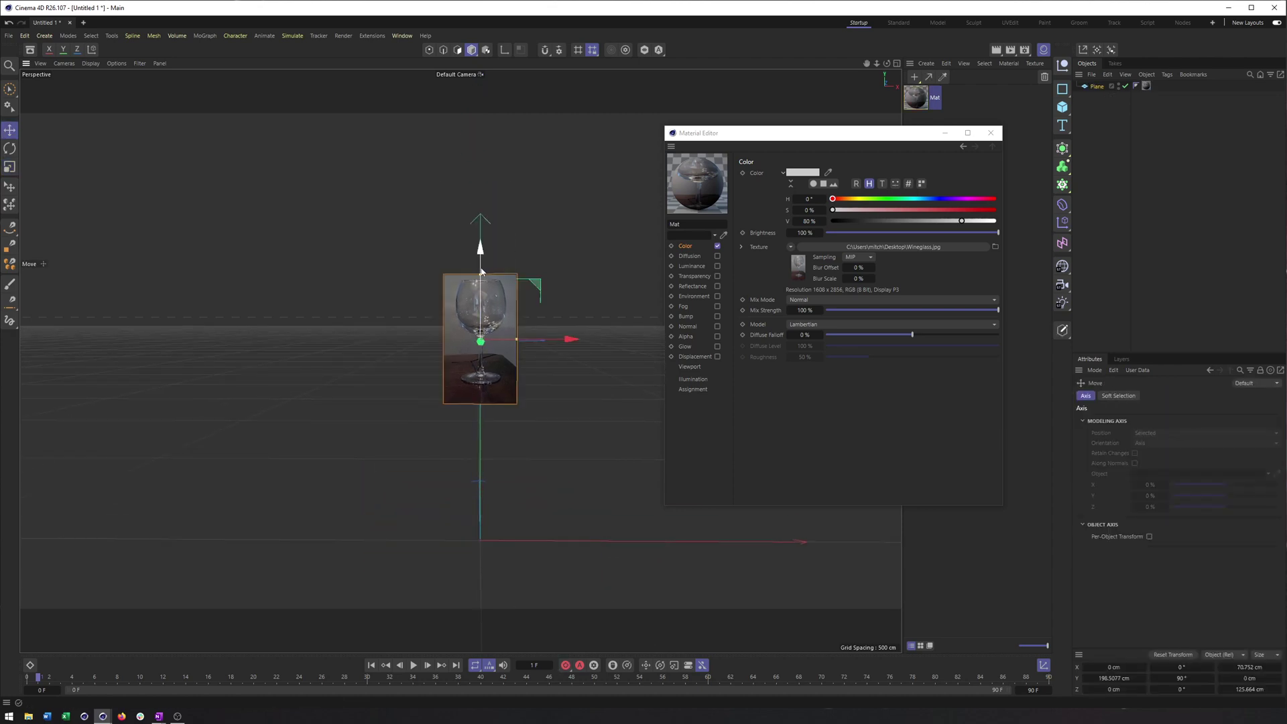
{"action": "left_click_drag", "start_coordinate": [477, 265], "coordinate": [476, 405]}
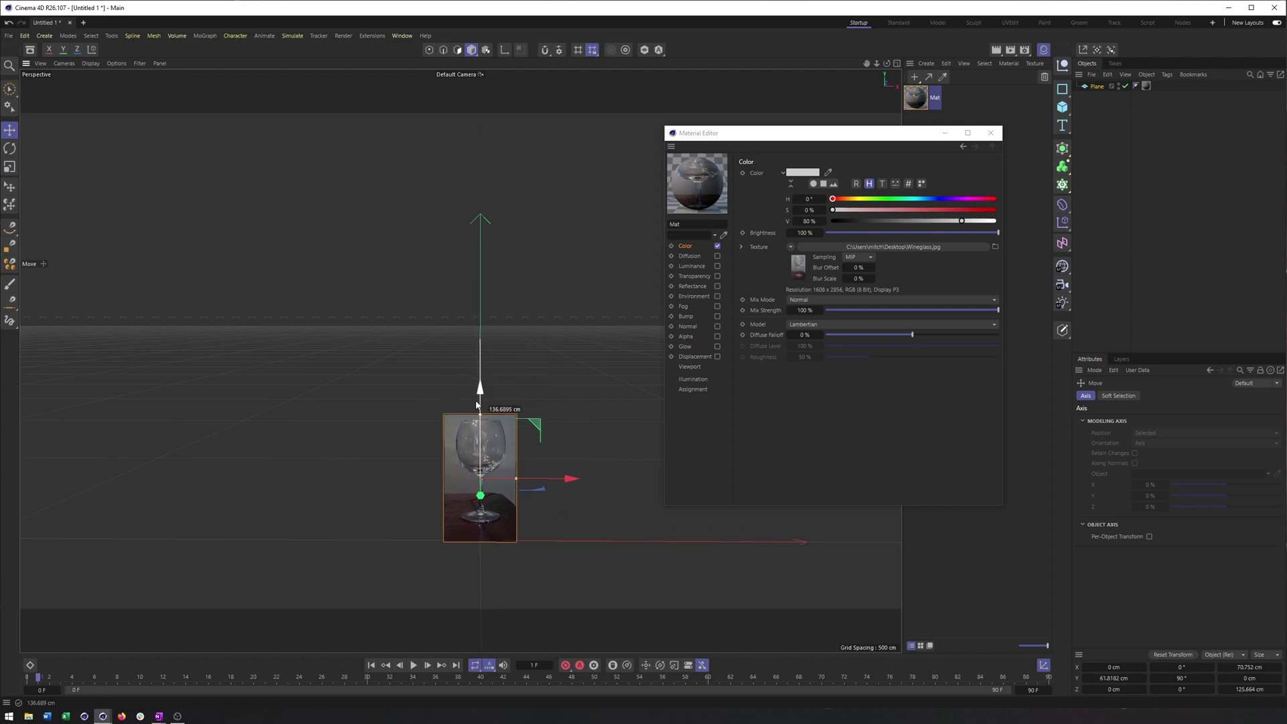
Close the Material Editor and hide the Material Manager to enlarge the viewport around the image plane.
{"action": "left_click", "coordinate": [991, 132]}
{"action": "middle_click_drag", "start_coordinate": [484, 443], "coordinate": [543, 380], "text": "alt"}
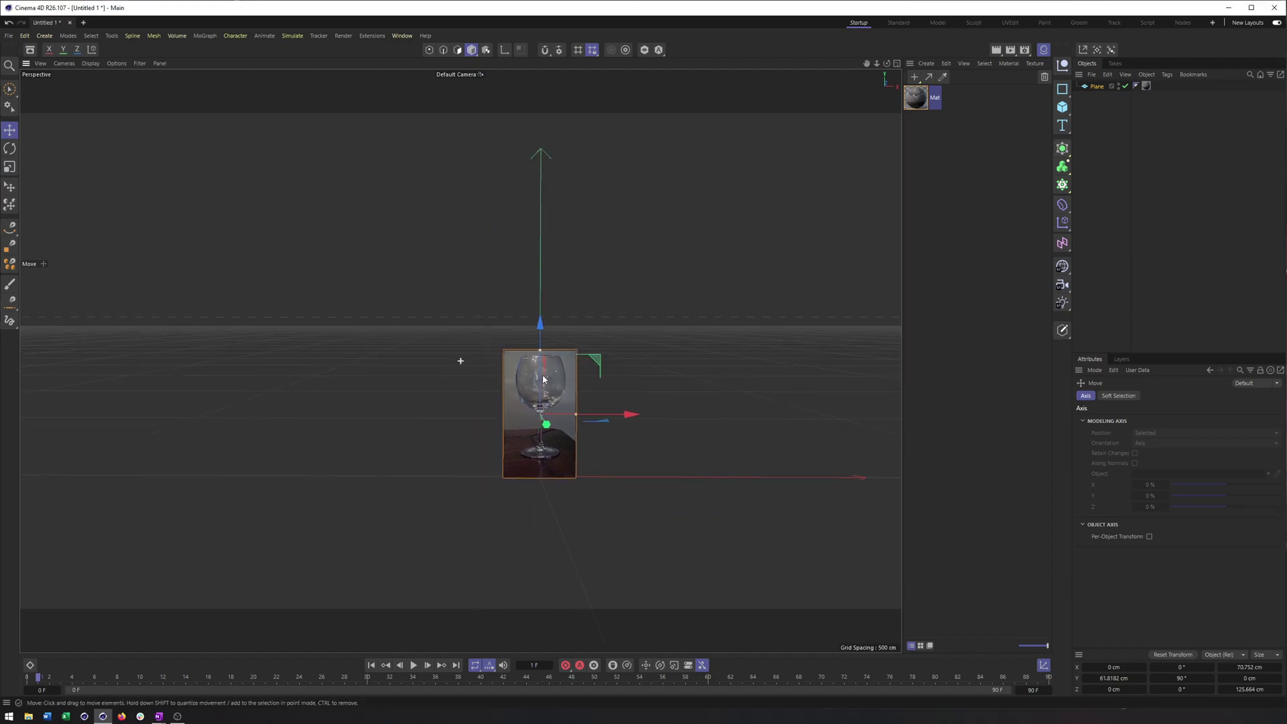
{"action": "right_click_drag", "start_coordinate": [506, 402], "coordinate": [640, 386], "text": "alt"}
{"action": "middle_click_drag", "start_coordinate": [641, 386], "coordinate": [597, 346], "text": "alt"}
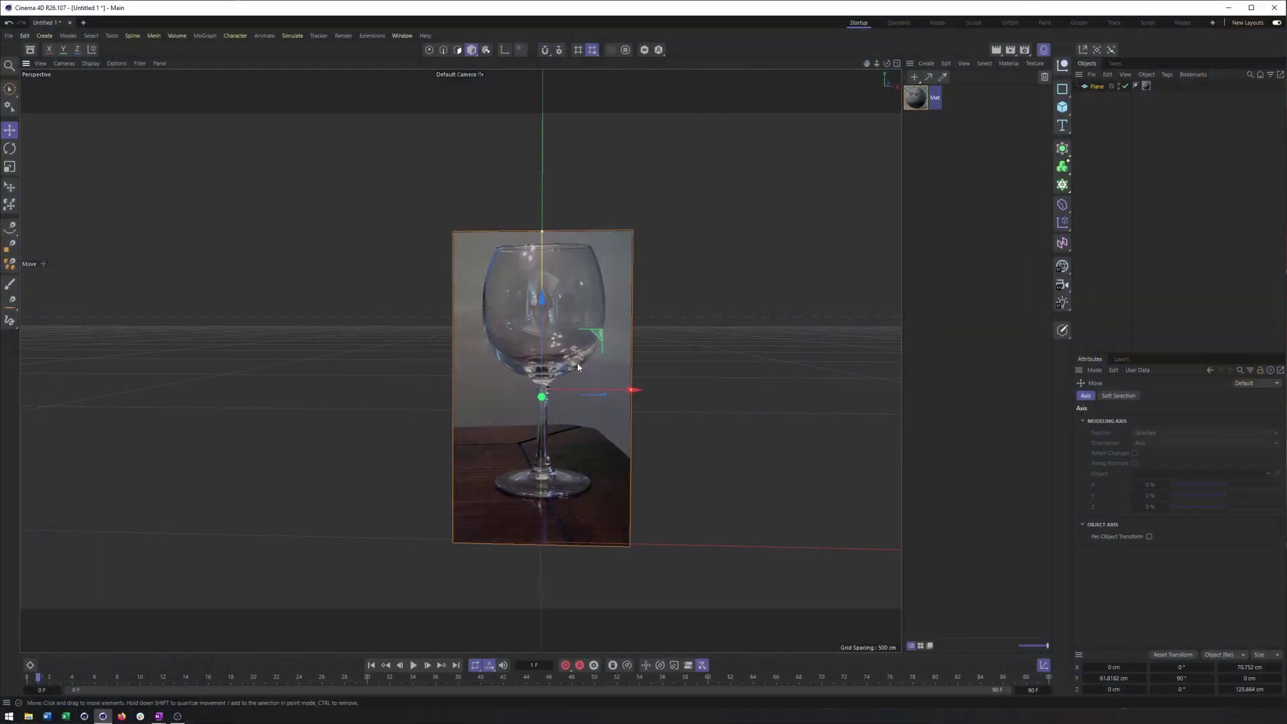
{"action": "middle_click_drag", "start_coordinate": [591, 437], "coordinate": [630, 426], "text": "alt"}
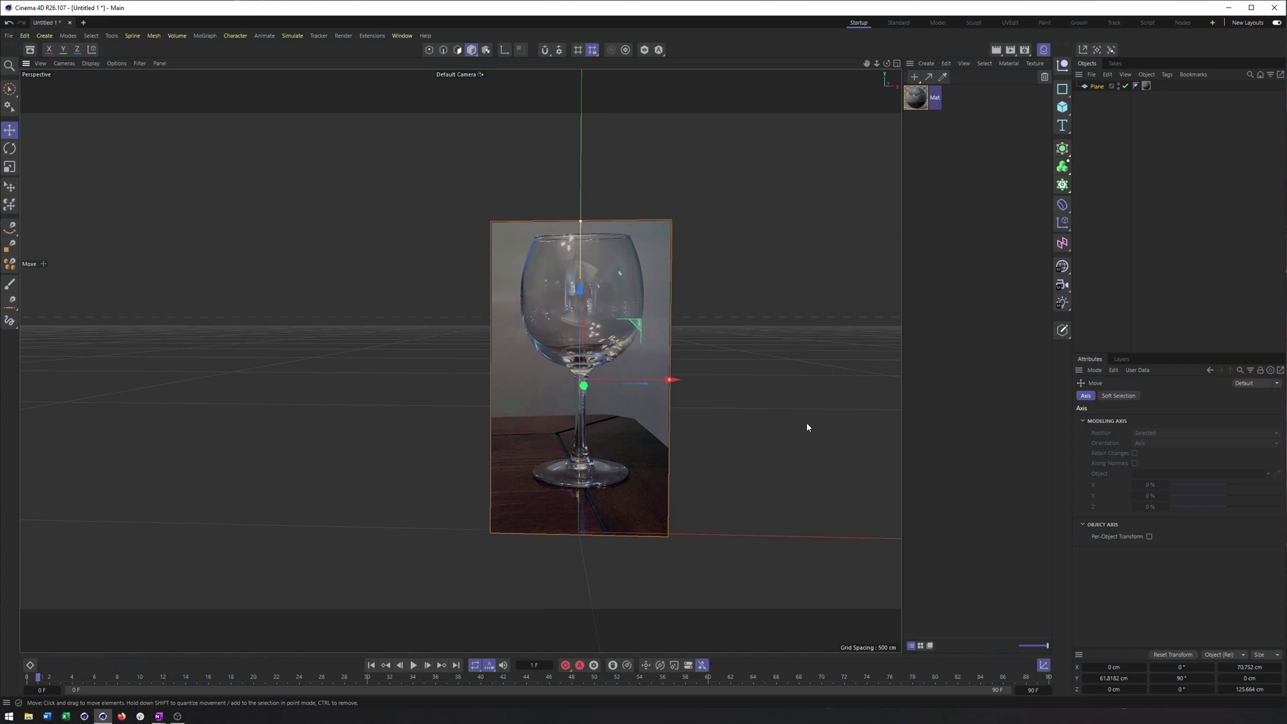
{"action": "scroll", "coordinate": [715, 377], "scroll_direction": "up", "scroll_amount": 5}
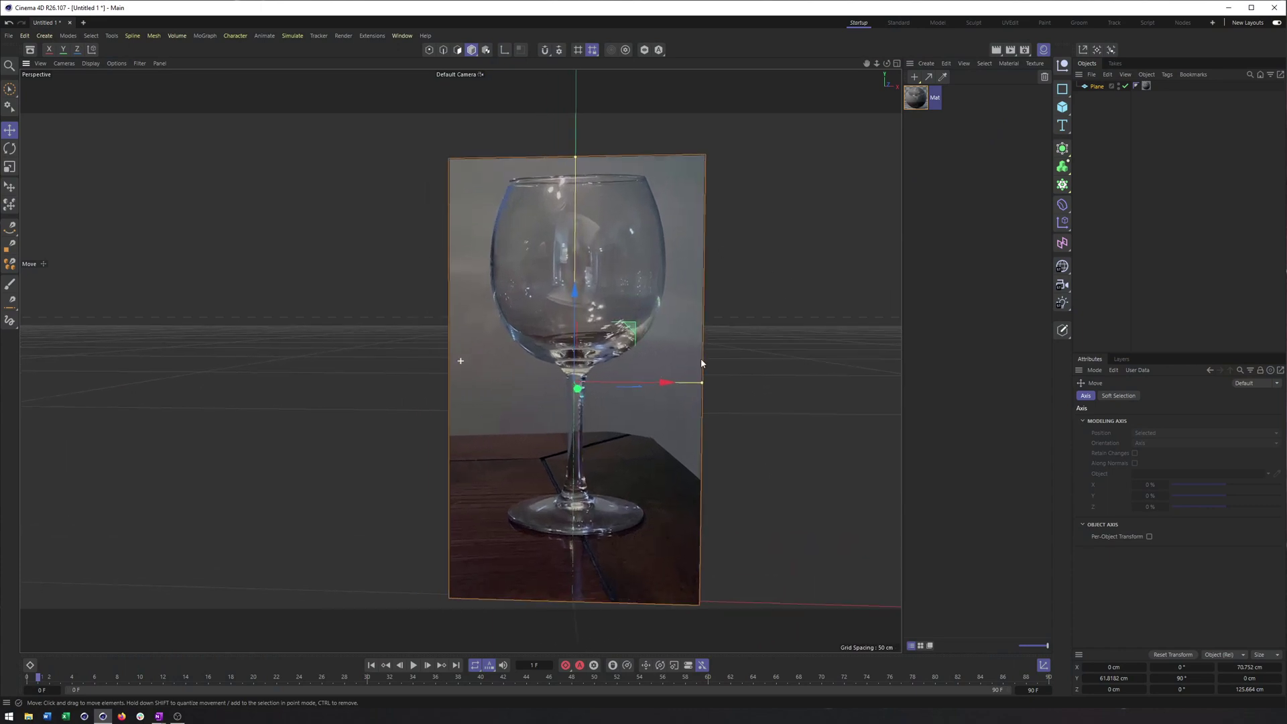
{"action": "middle_click_drag", "start_coordinate": [731, 364], "coordinate": [714, 368], "text": "alt"}
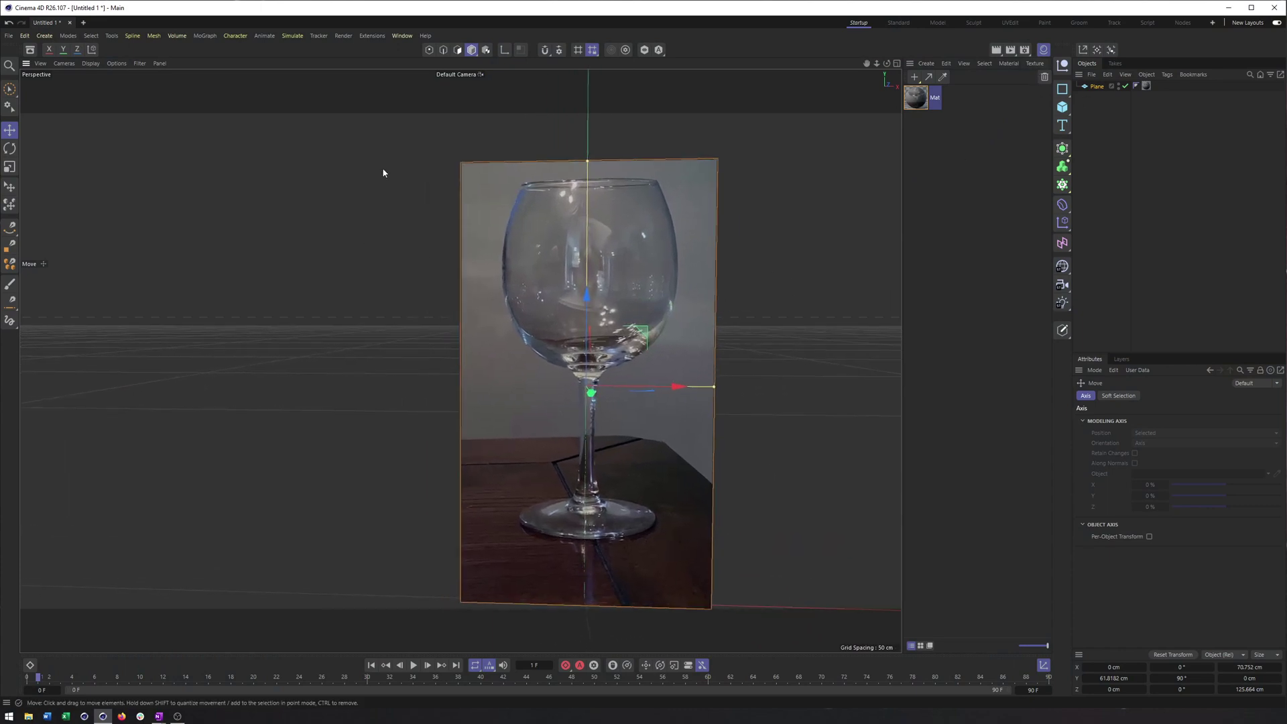
{"action": "left_click", "coordinate": [1044, 49]}
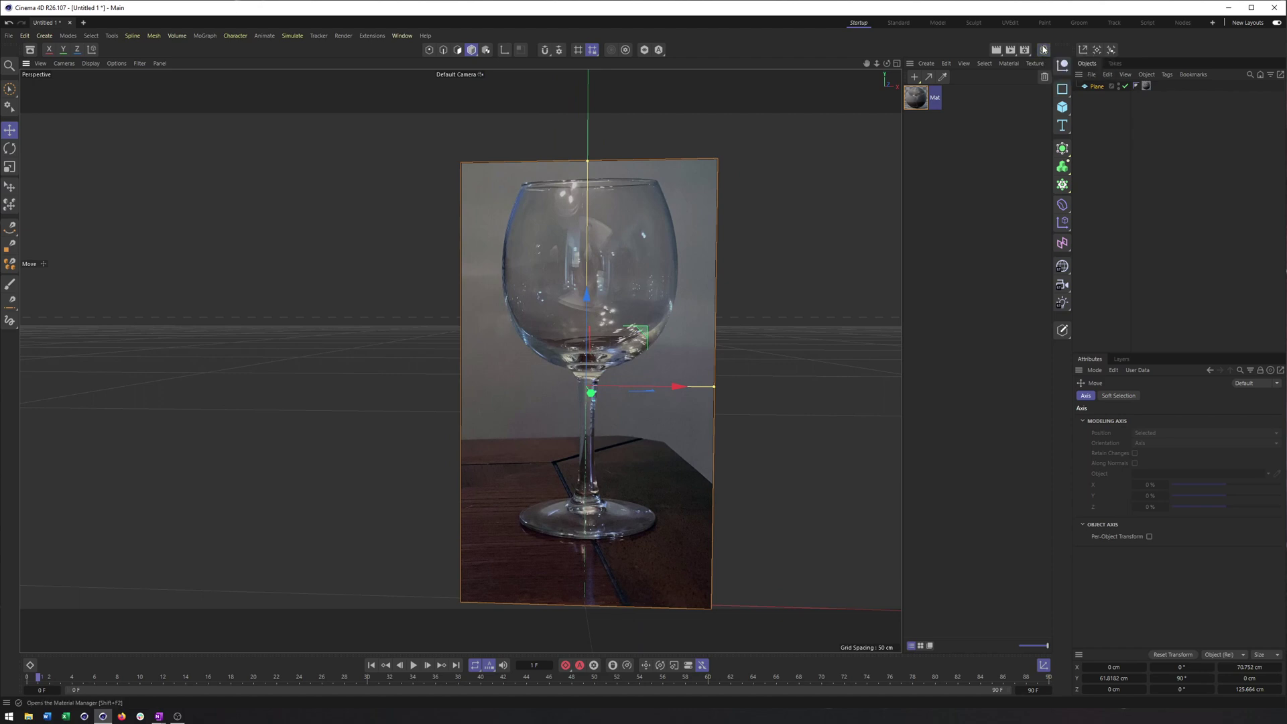
{"action": "left_click", "coordinate": [1043, 50]}
{"action": "middle_click_drag", "start_coordinate": [726, 387], "coordinate": [661, 354], "text": "alt"}
{"action": "left_click_drag", "start_coordinate": [661, 354], "coordinate": [679, 368], "text": "alt"}
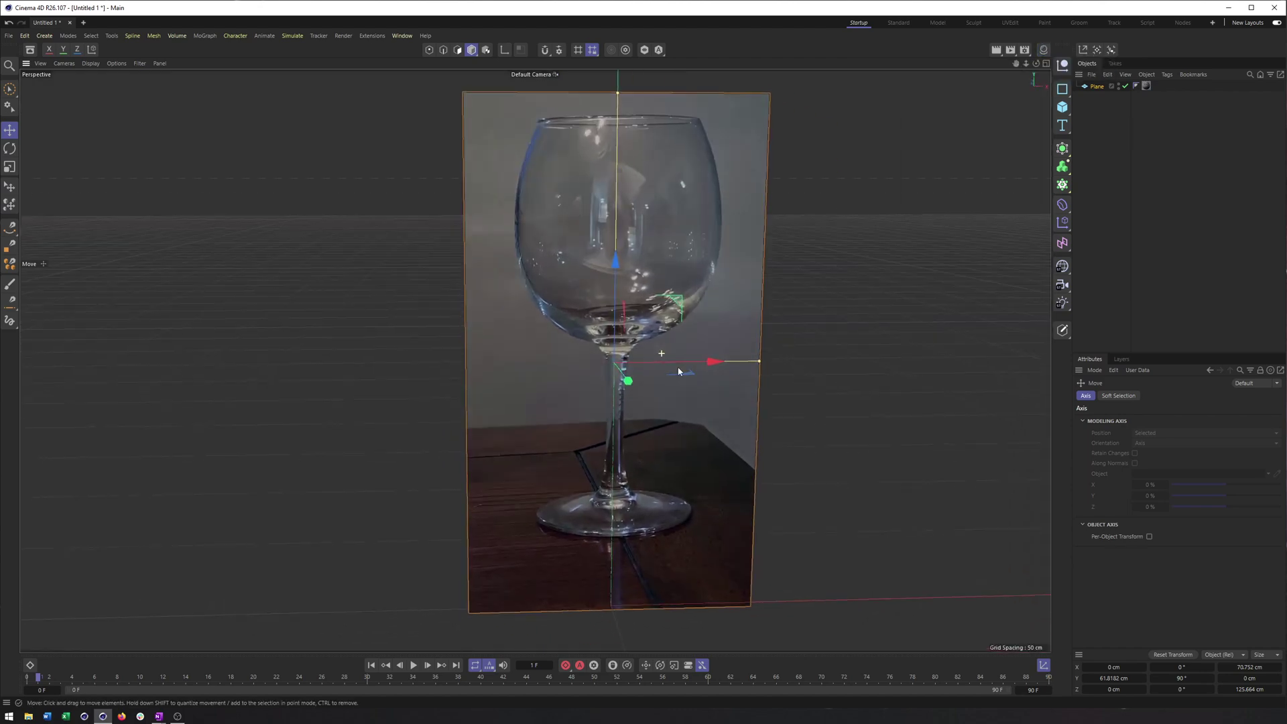
{"action": "left_click_drag", "start_coordinate": [594, 347], "coordinate": [681, 367], "text": "alt"}
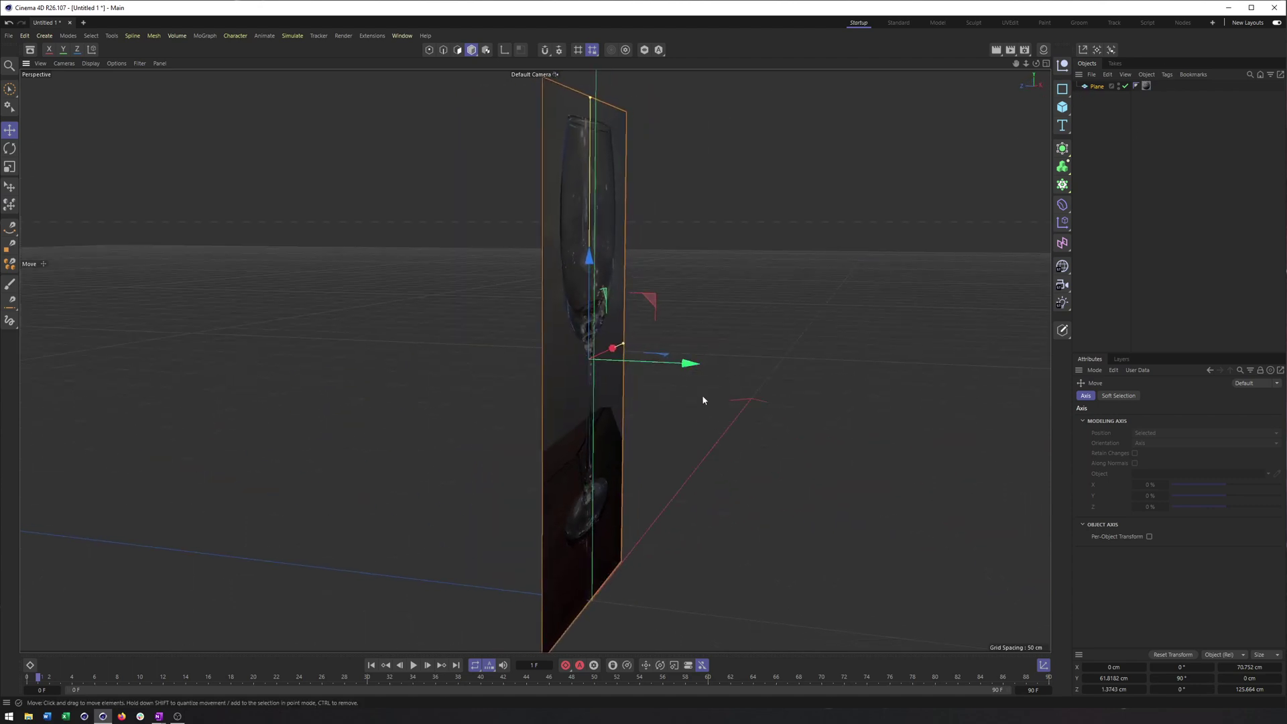
{"action": "middle_click_drag", "start_coordinate": [698, 400], "coordinate": [737, 402], "text": "alt"}
{"action": "right_click", "coordinate": [1097, 87]}
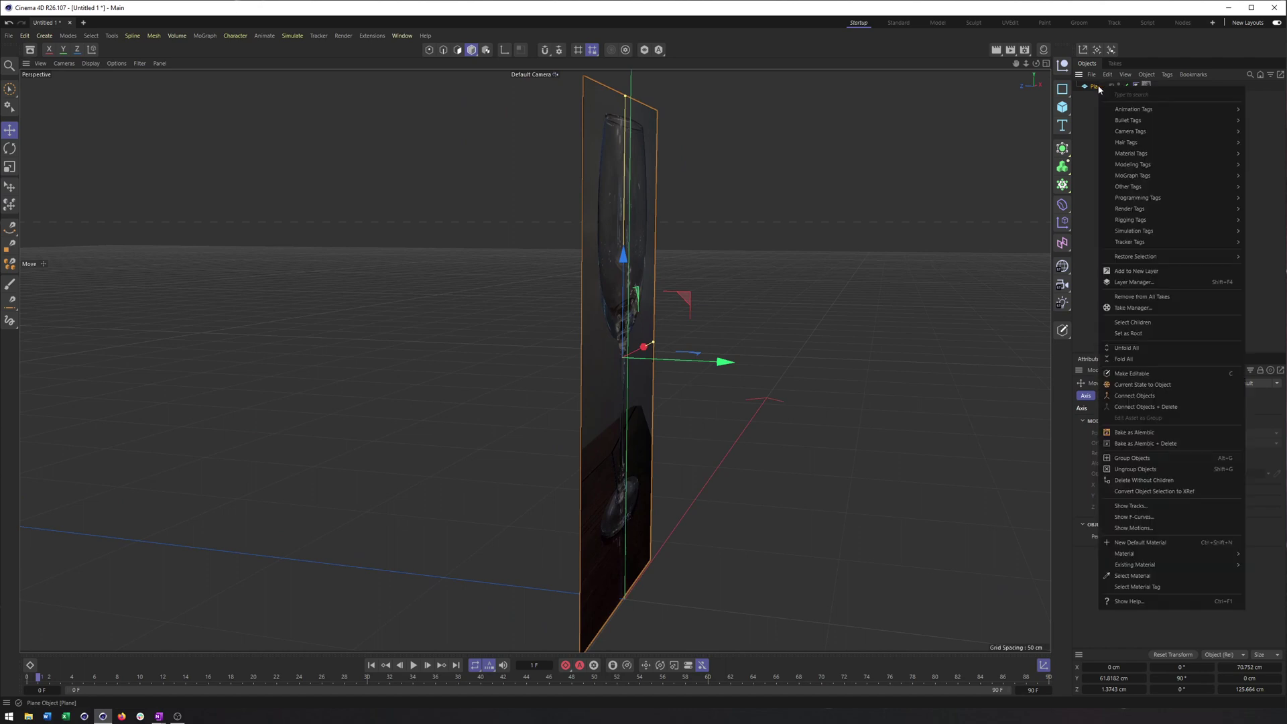
{"action": "mouse_move", "coordinate": [1137, 221]}
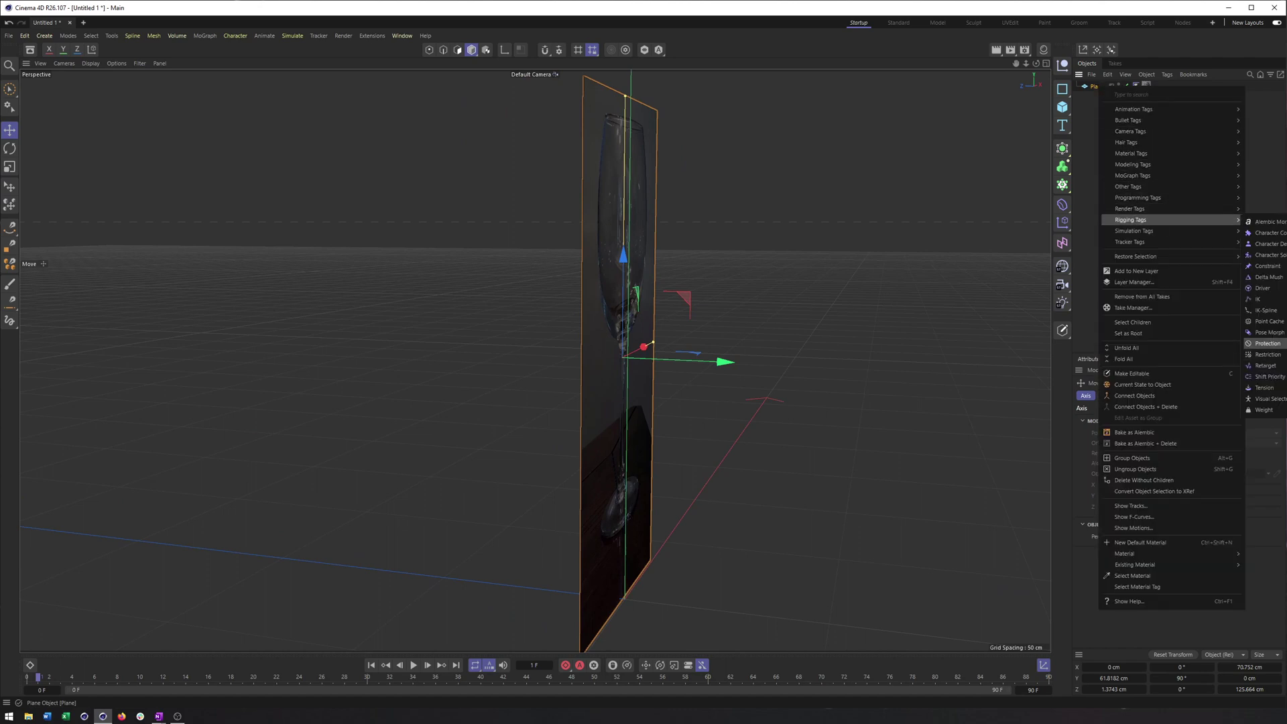
{"action": "left_click", "coordinate": [1267, 355]}
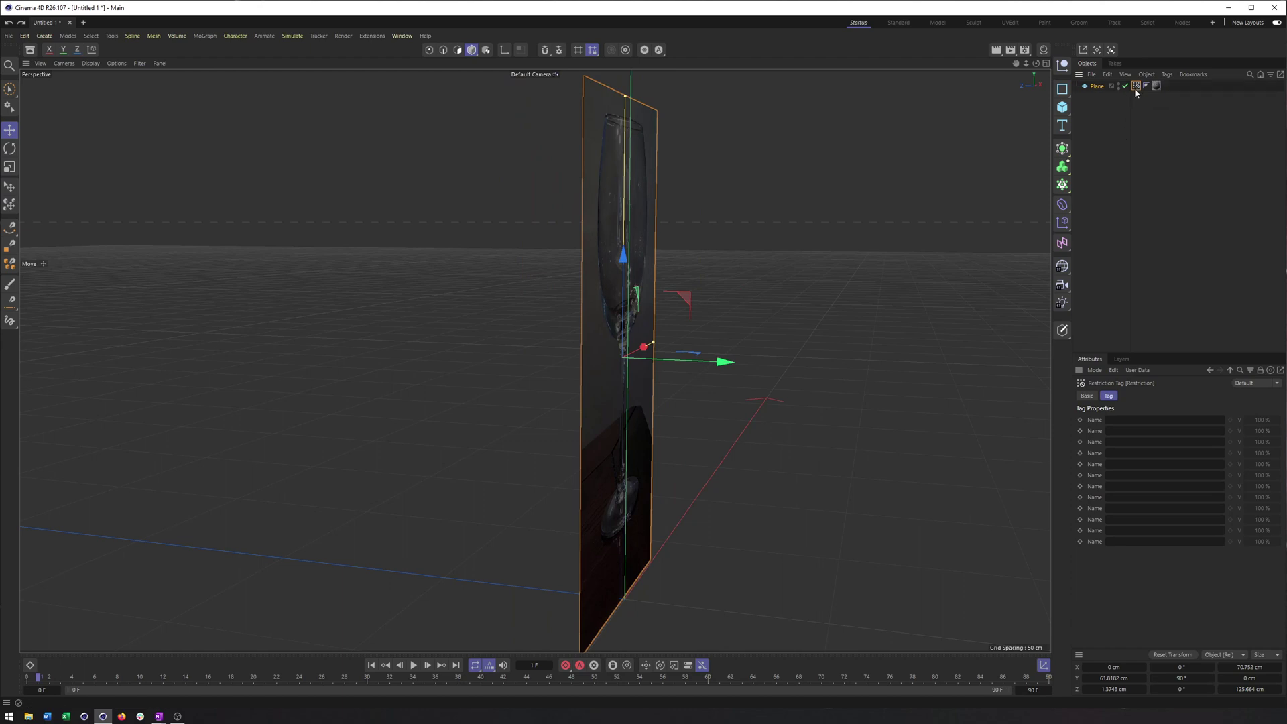
Add a Protection tag to the image plane to lock its position, rotation and scale.
{"action": "left_click", "coordinate": [1097, 86]}
{"action": "right_click", "coordinate": [1096, 87]}
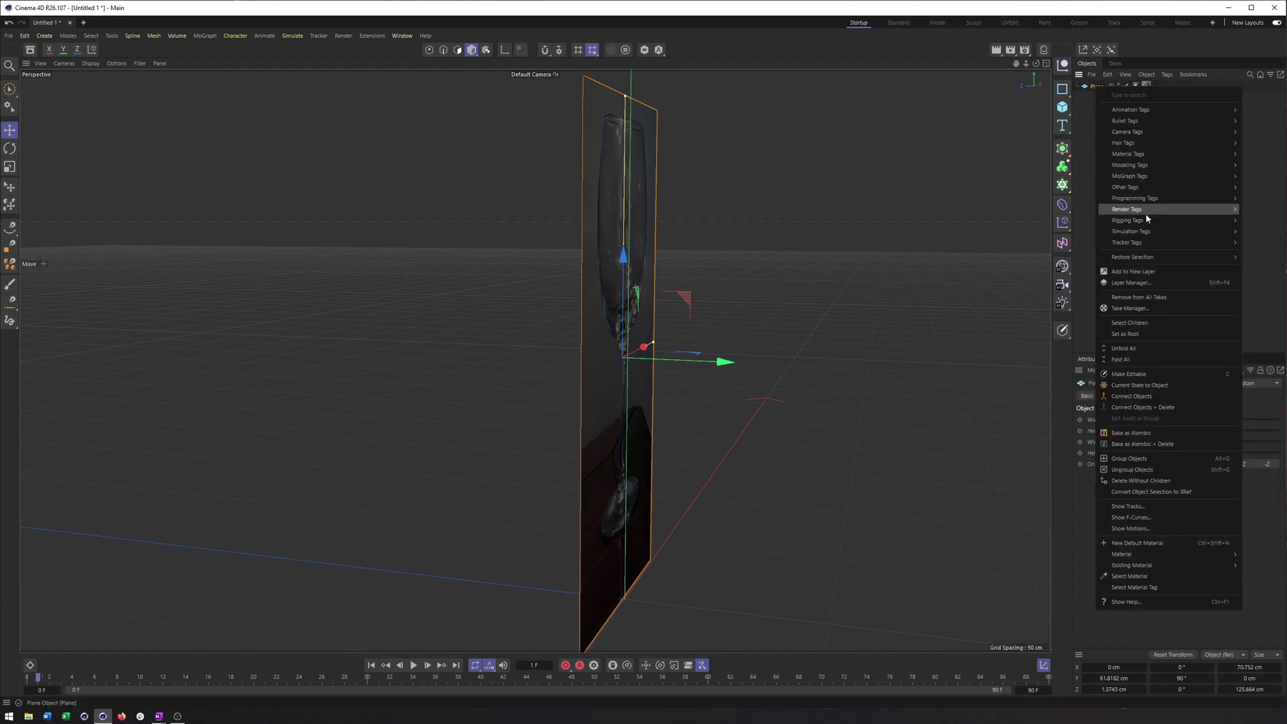
{"action": "mouse_move", "coordinate": [1148, 221]}
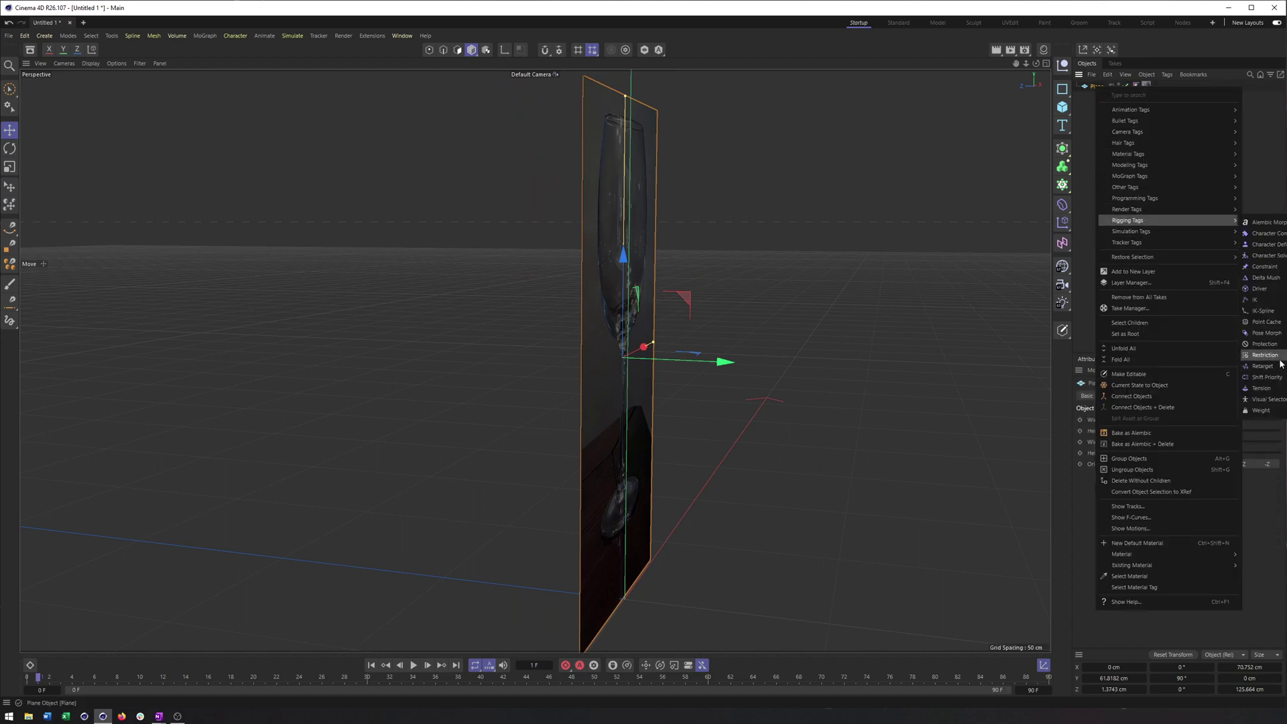
{"action": "left_click", "coordinate": [1265, 344]}
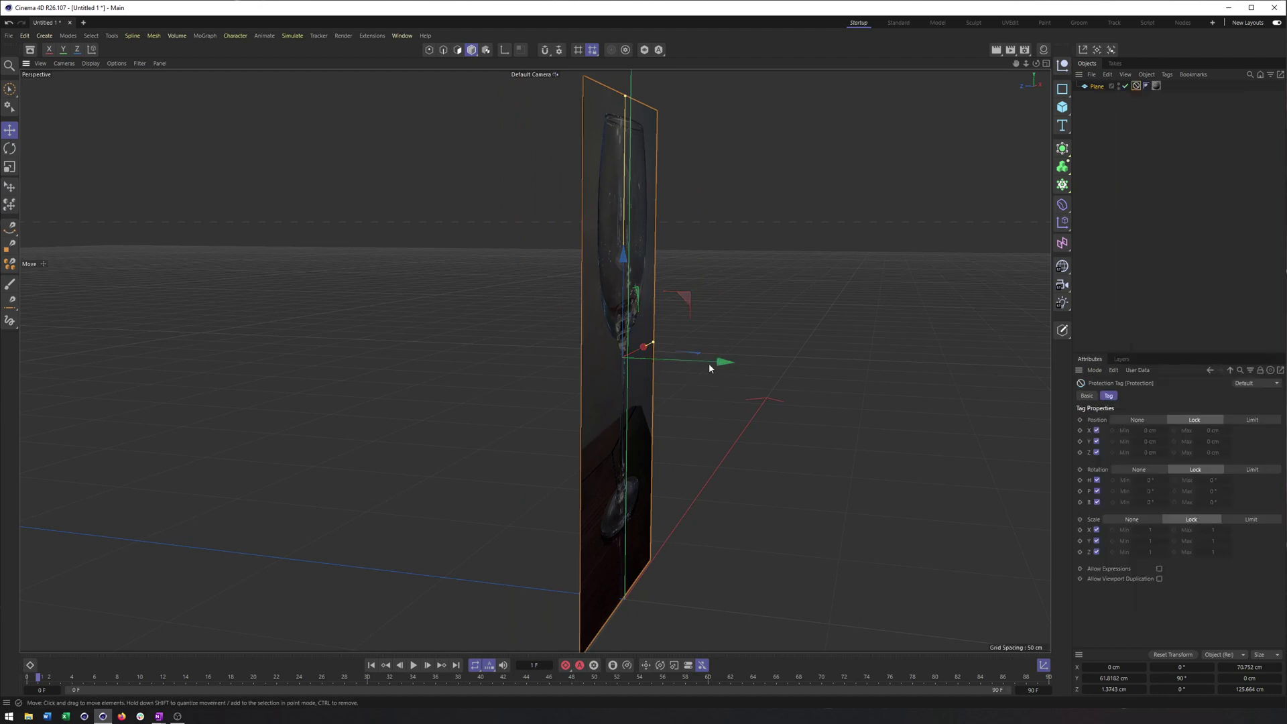
{"action": "left_click_drag", "start_coordinate": [628, 339], "coordinate": [540, 316], "text": "alt"}
{"action": "left_click", "coordinate": [629, 264]}
{"action": "left_click_drag", "start_coordinate": [629, 264], "coordinate": [642, 347], "text": "alt"}
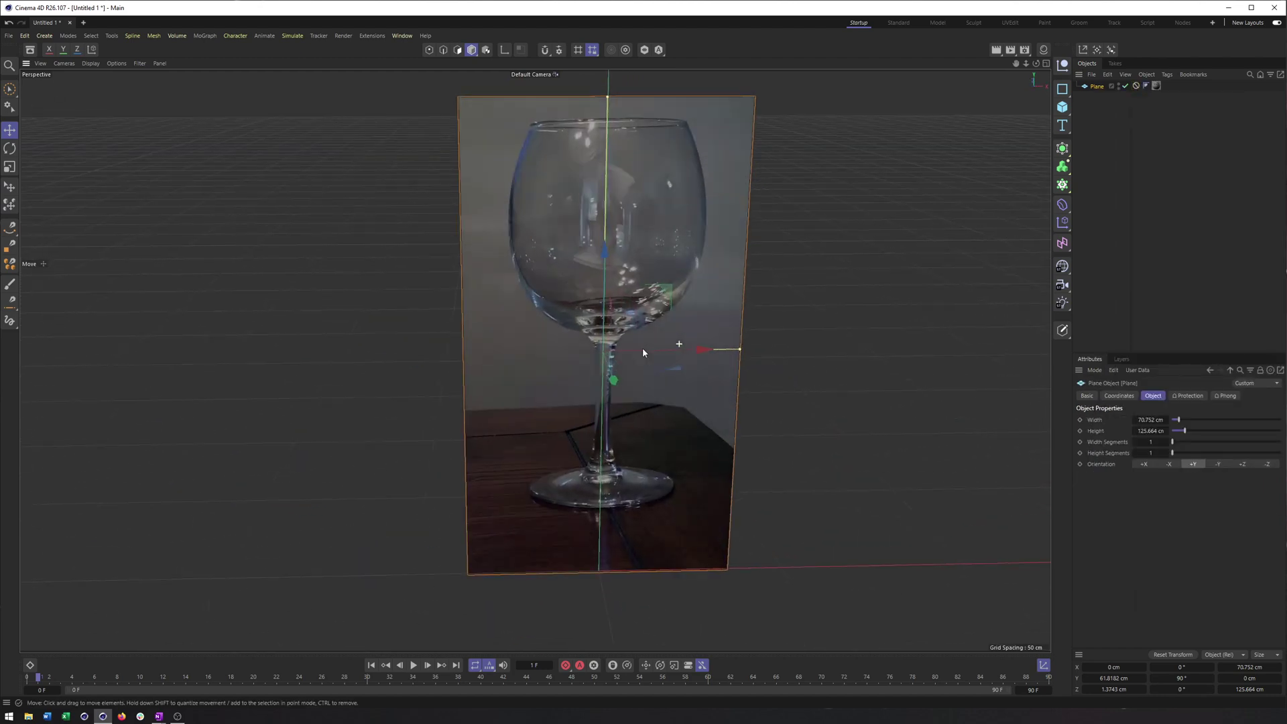
Maximize the Front view and switch it to shaded display so the plane shows the wine glass image.
{"action": "left_click", "coordinate": [1046, 63]}
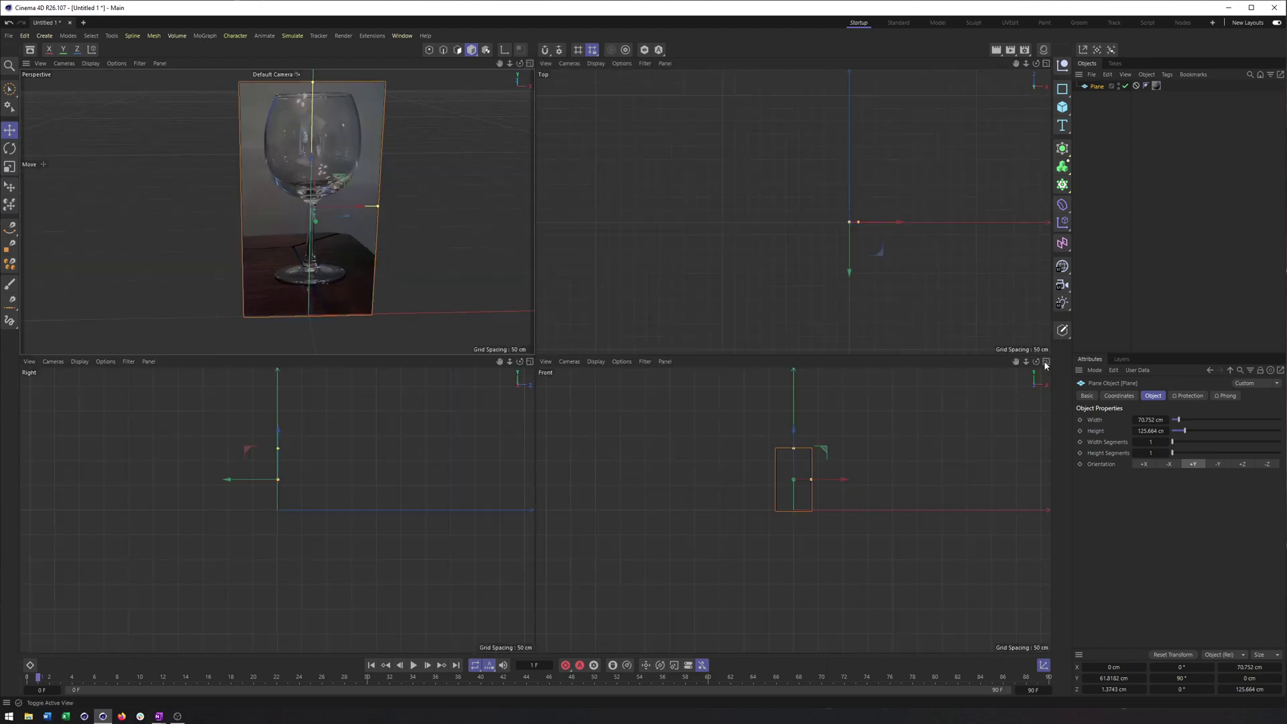
{"action": "left_click", "coordinate": [1046, 361]}
{"action": "scroll", "coordinate": [553, 307], "scroll_direction": "up", "scroll_amount": 5}
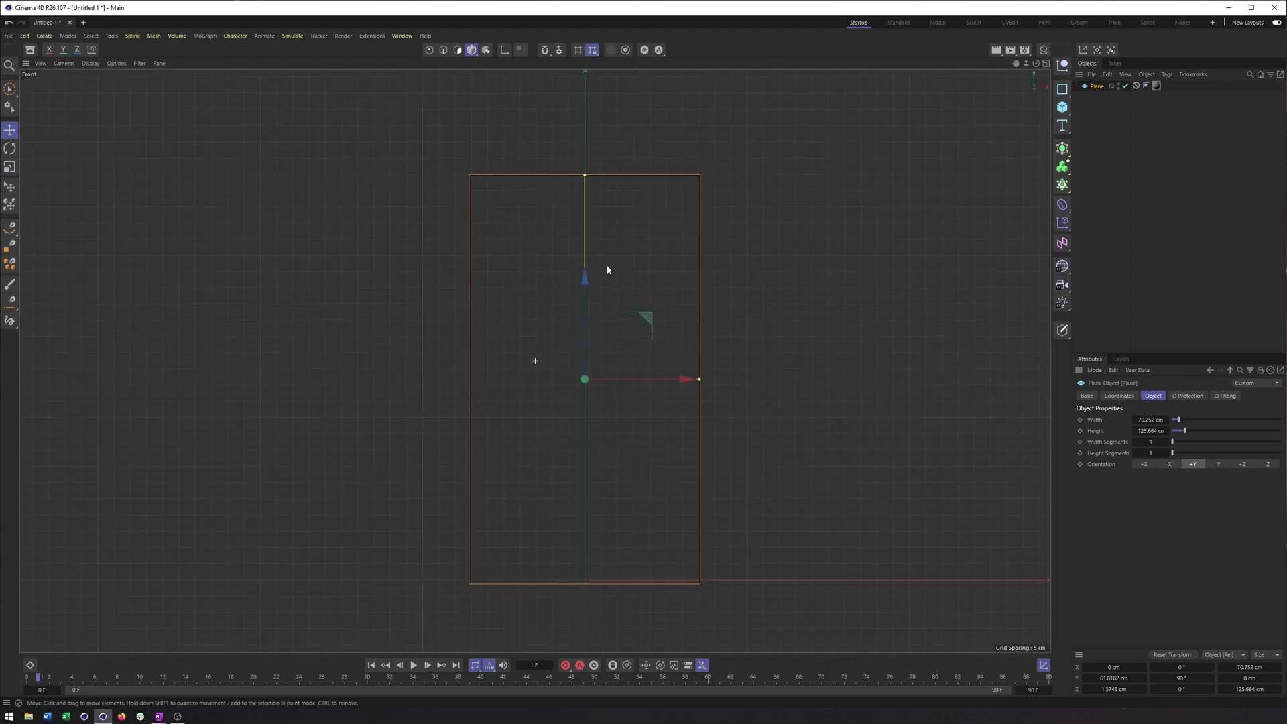
{"action": "key", "text": "F3"}
{"action": "key", "text": "F4"}
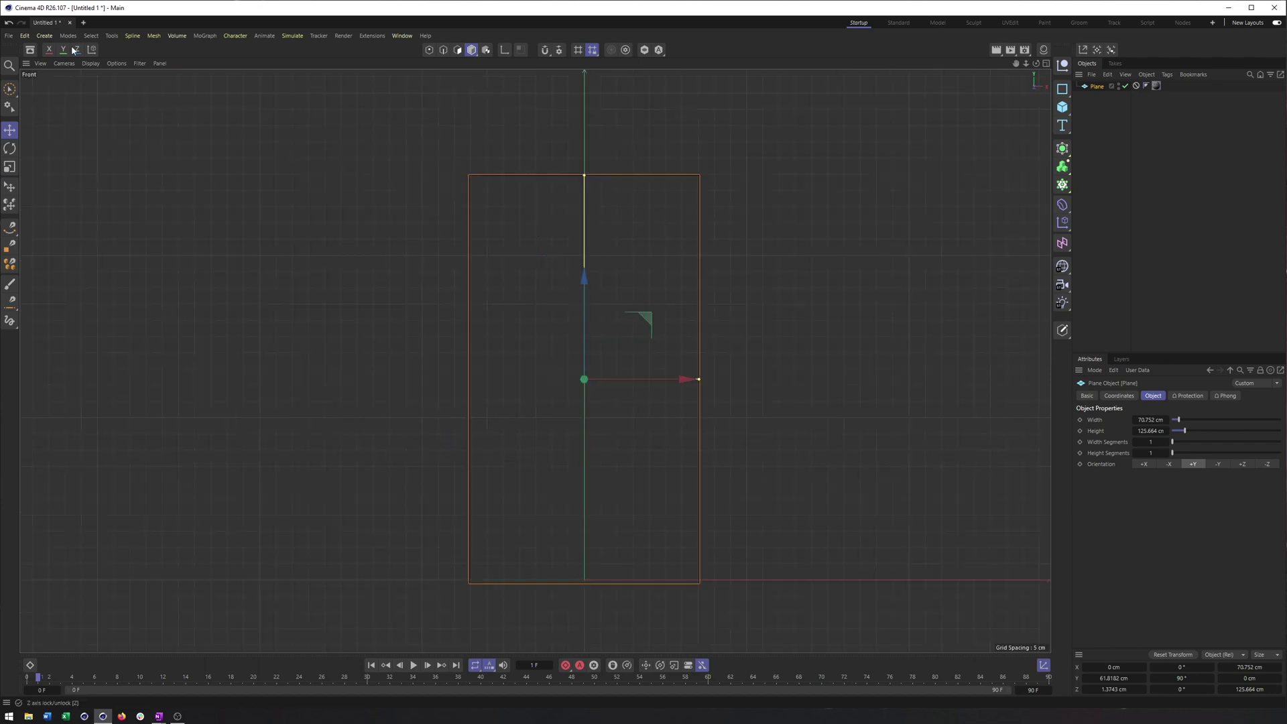
{"action": "left_click", "coordinate": [91, 63]}
{"action": "left_click", "coordinate": [103, 93]}
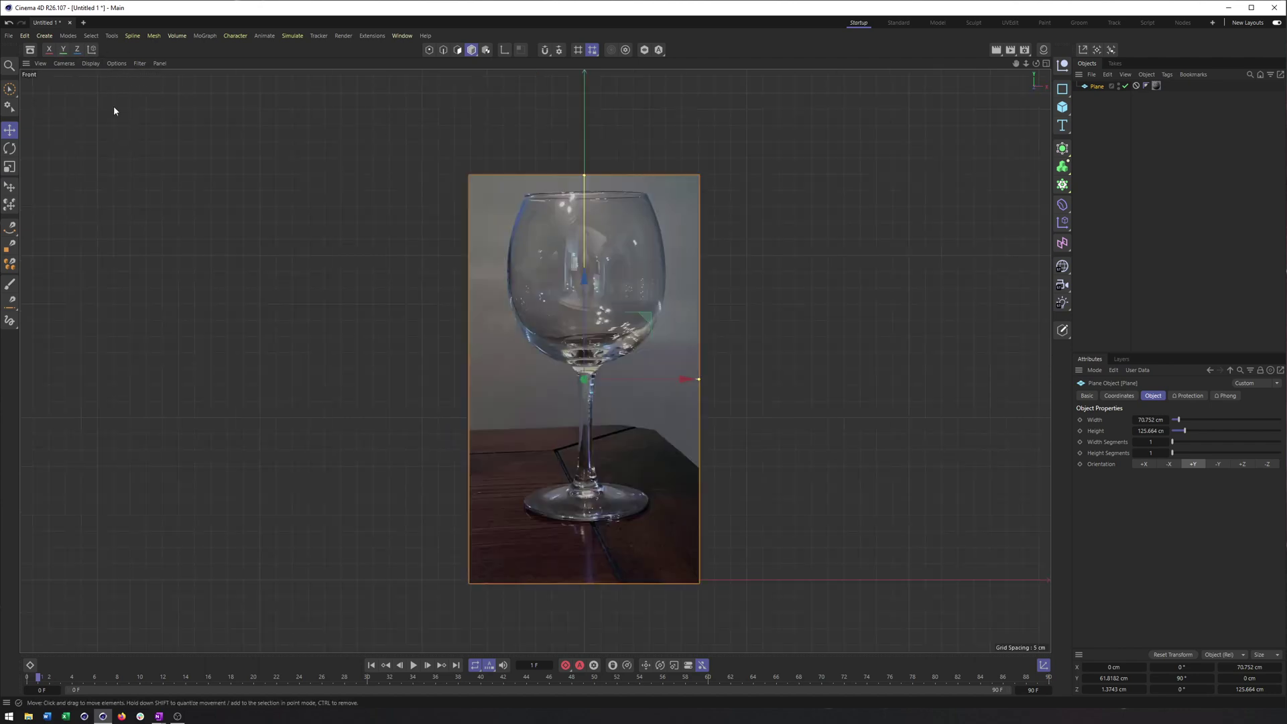
Trace half of the wine glass profile with a Bezier Spline Pen, covering the inner bowl, rim, outer bowl, stem and base.
{"action": "scroll", "coordinate": [564, 466], "scroll_direction": "up", "scroll_amount": 2}
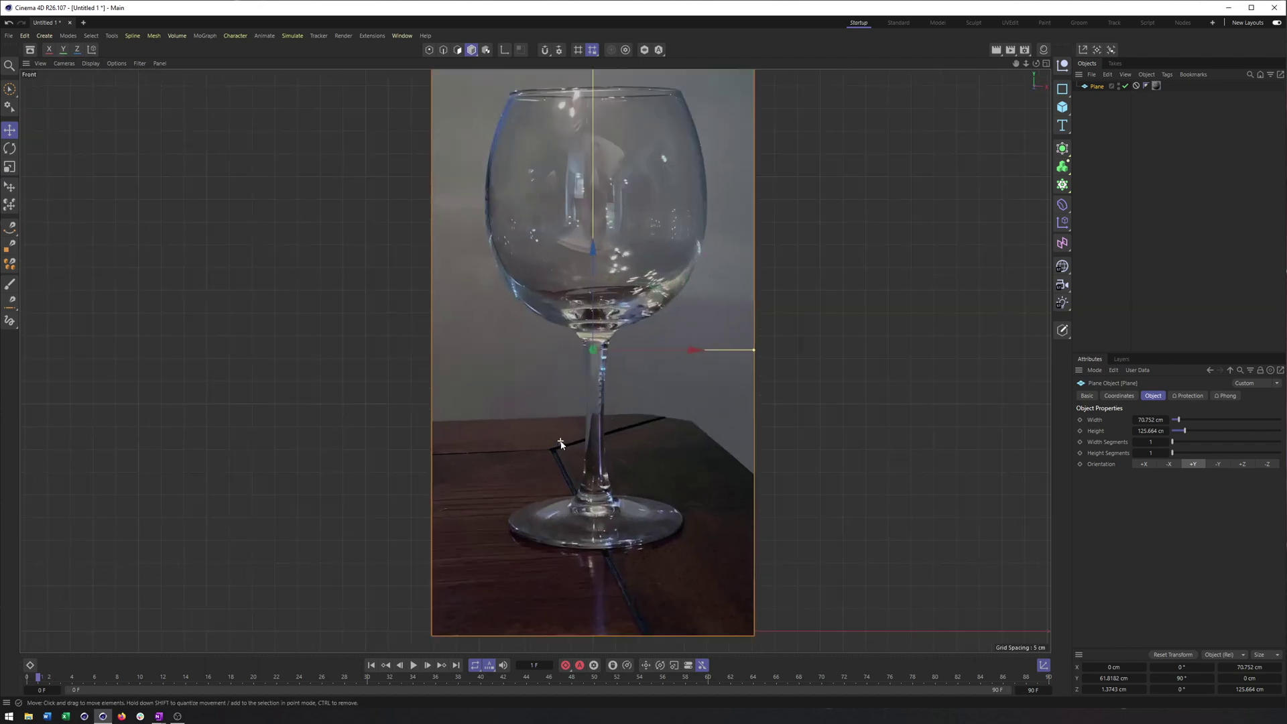
{"action": "scroll", "coordinate": [632, 411], "scroll_direction": "up", "scroll_amount": 1}
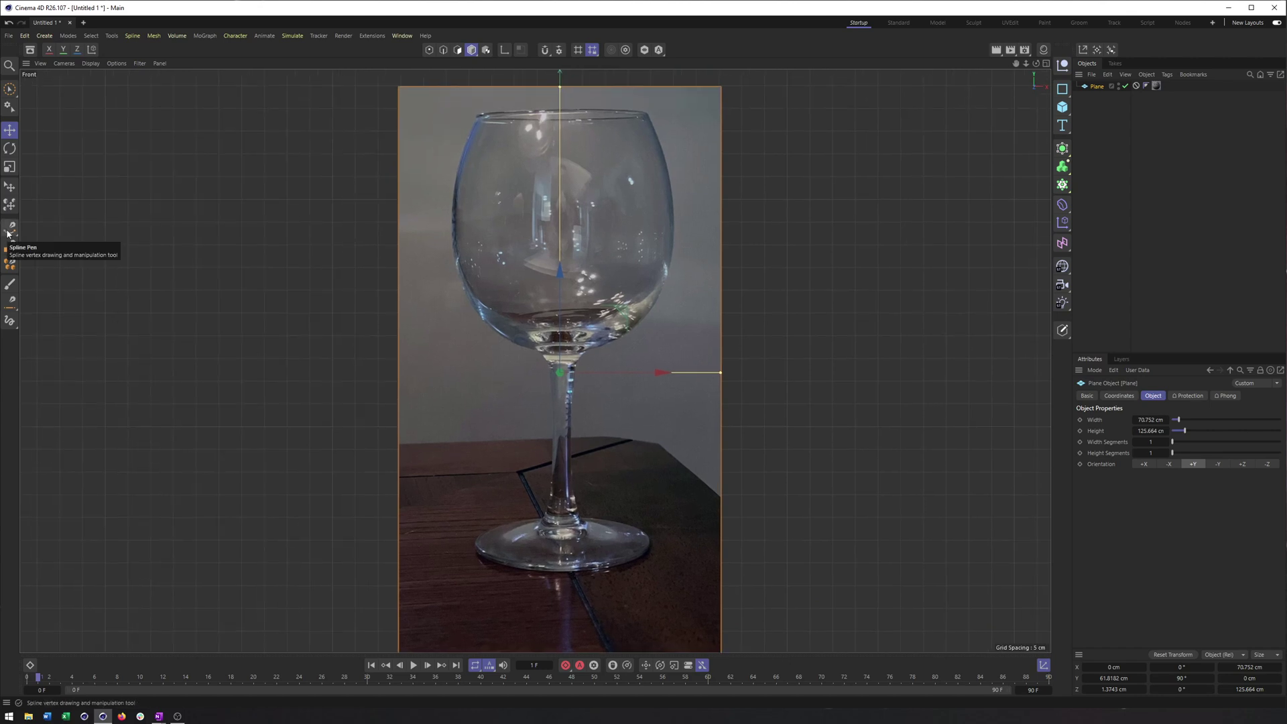
{"action": "left_click", "coordinate": [10, 228]}
{"action": "scroll", "coordinate": [584, 282], "scroll_direction": "up", "scroll_amount": 1}
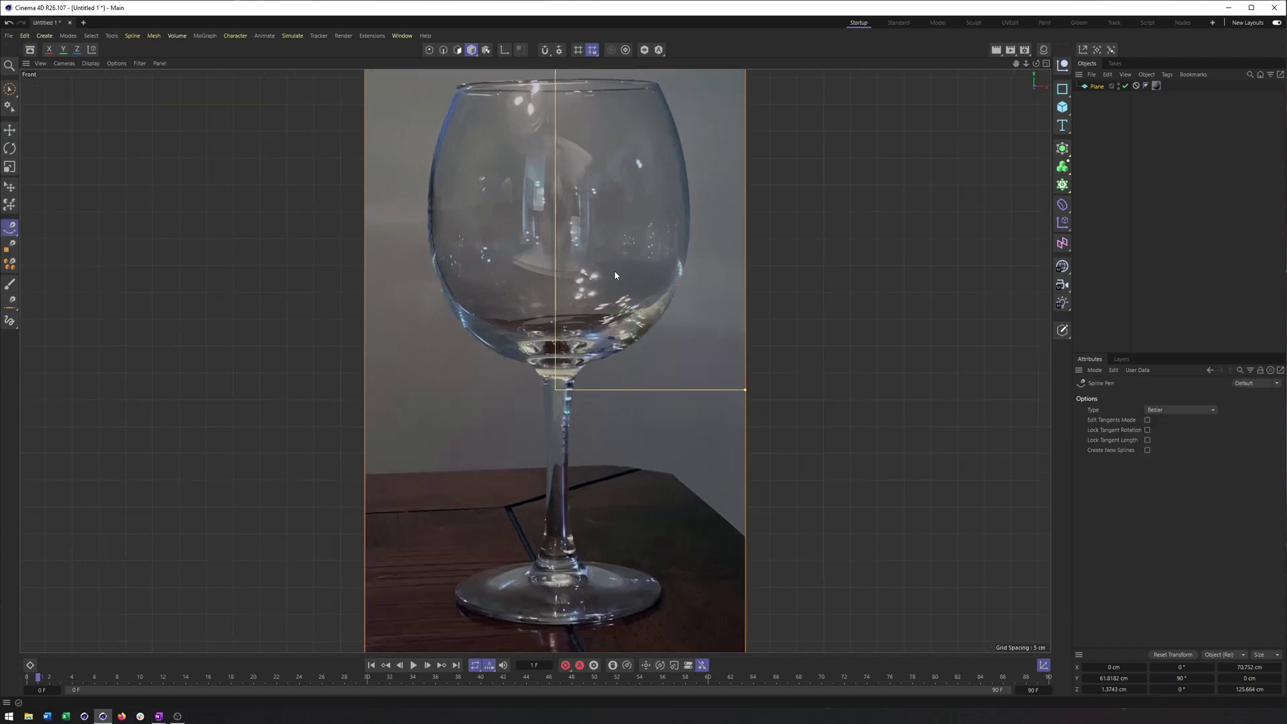
{"action": "scroll", "coordinate": [622, 271], "scroll_direction": "down", "scroll_amount": 1}
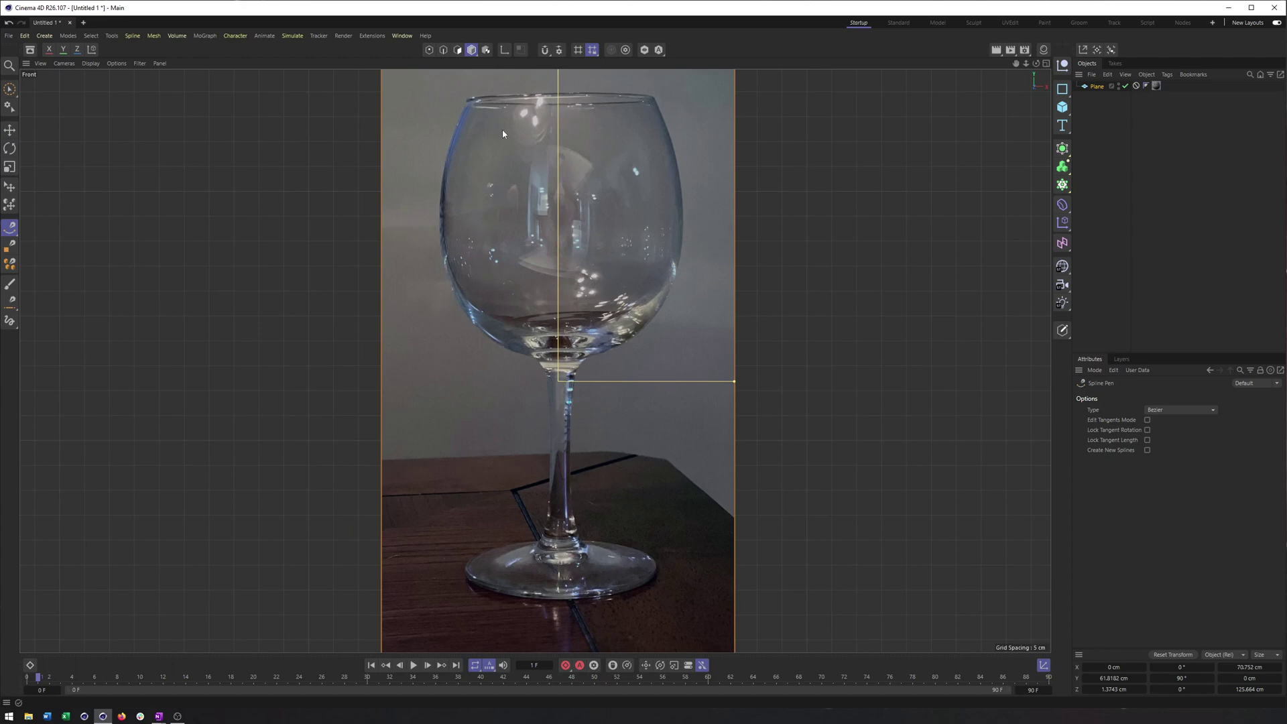
{"action": "left_click", "coordinate": [468, 99]}
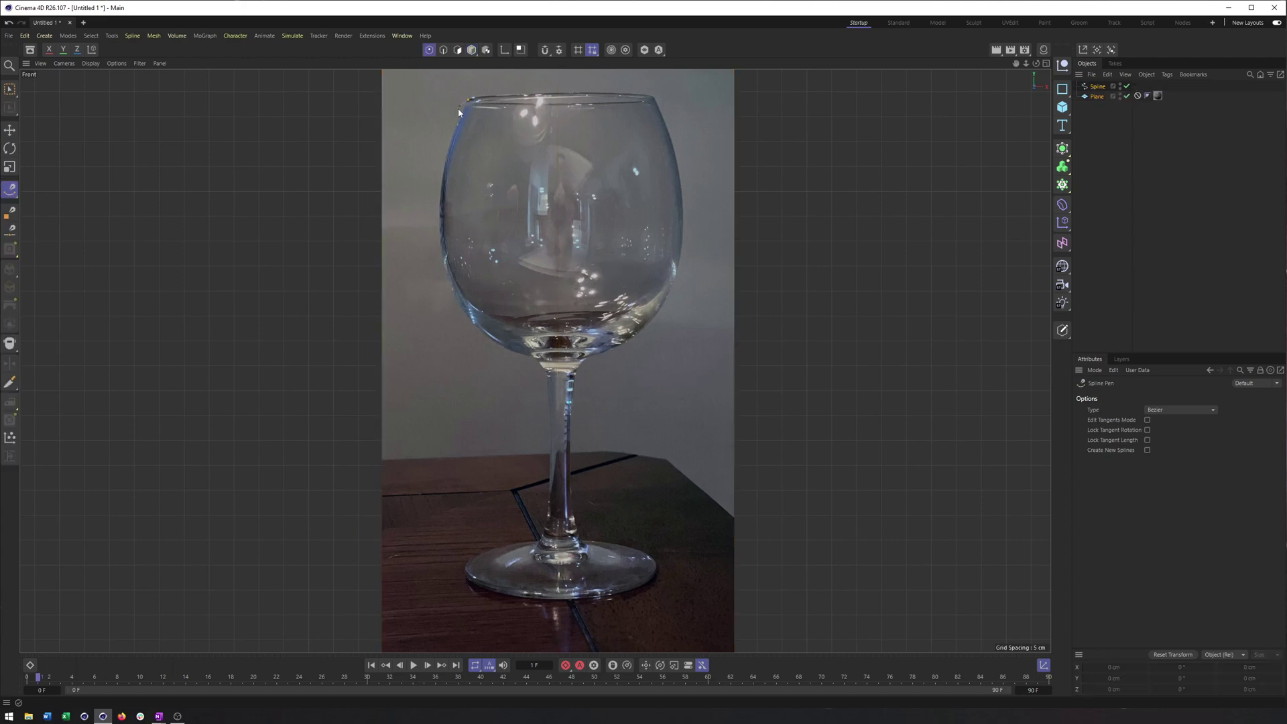
{"action": "left_click_drag", "start_coordinate": [445, 232], "coordinate": [445, 226]}
{"action": "left_click", "coordinate": [473, 104]}
{"action": "left_click", "coordinate": [453, 292]}
{"action": "left_click", "coordinate": [546, 372]}
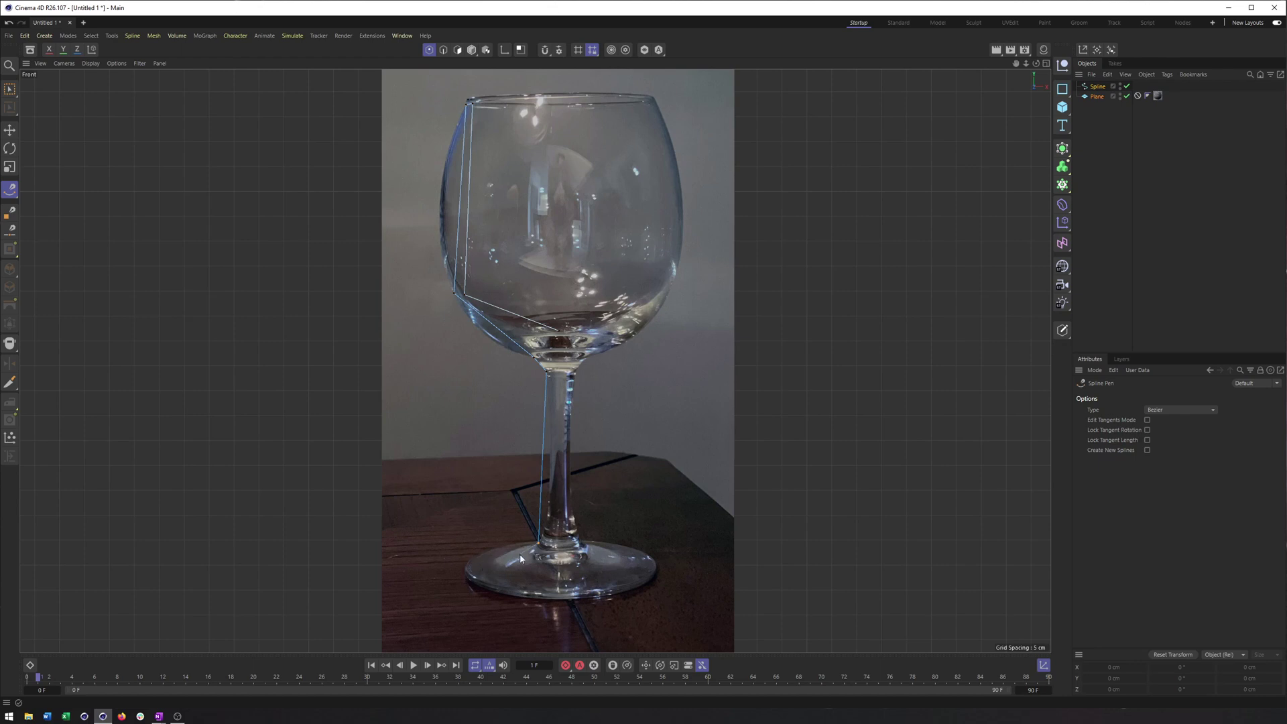
{"action": "left_click", "coordinate": [465, 563]}
{"action": "left_click", "coordinate": [464, 572]}
Raise the spline's inner lower-bowl point slightly and move the rim points up about 0.5 cm to meet the glass rim.
{"action": "key", "text": "0"}
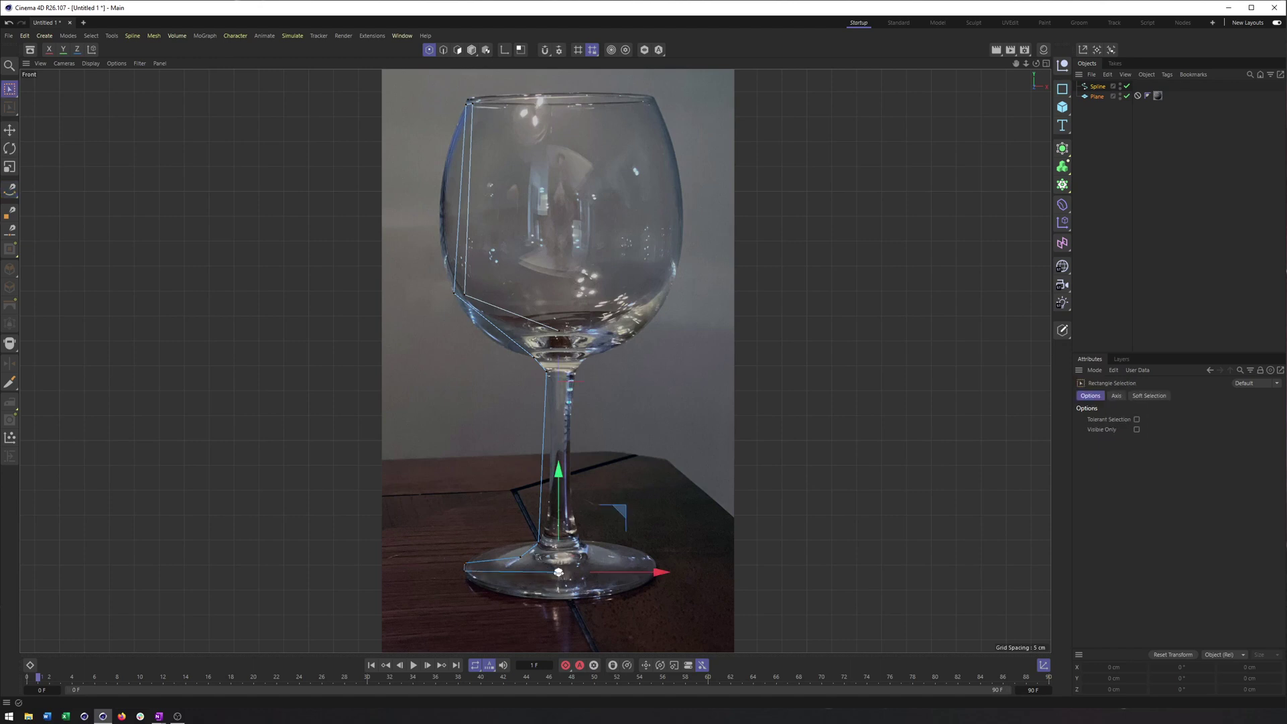
{"action": "left_click", "coordinate": [462, 291]}
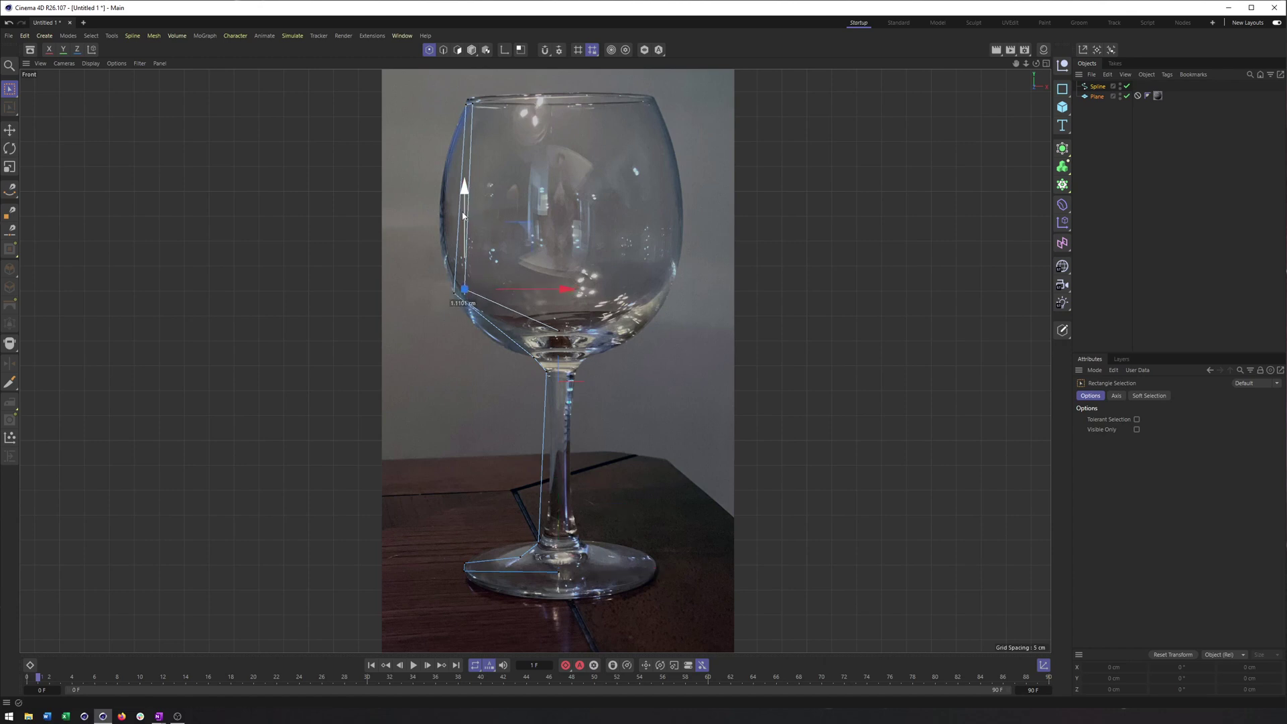
{"action": "left_click", "coordinate": [492, 102]}
{"action": "left_click_drag", "start_coordinate": [456, 92], "coordinate": [484, 128]}
{"action": "scroll", "coordinate": [477, 107], "scroll_direction": "up", "scroll_amount": 3}
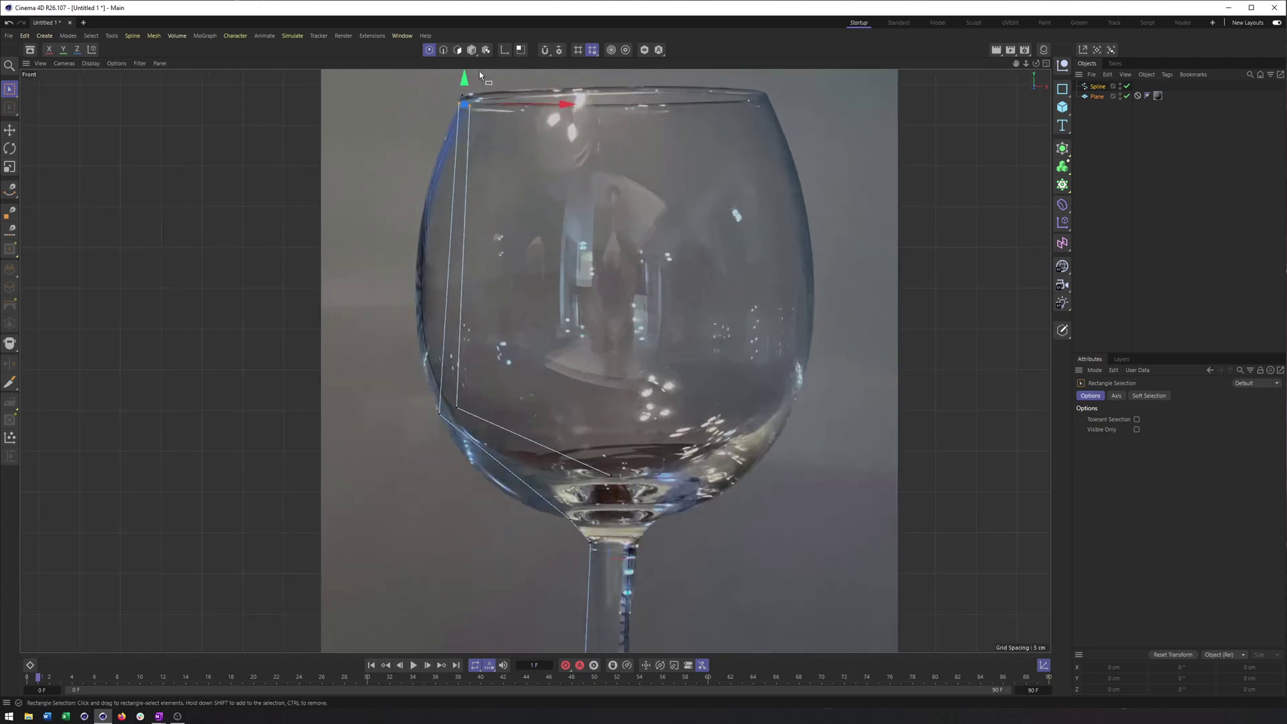
{"action": "left_click_drag", "start_coordinate": [447, 85], "coordinate": [469, 96]}
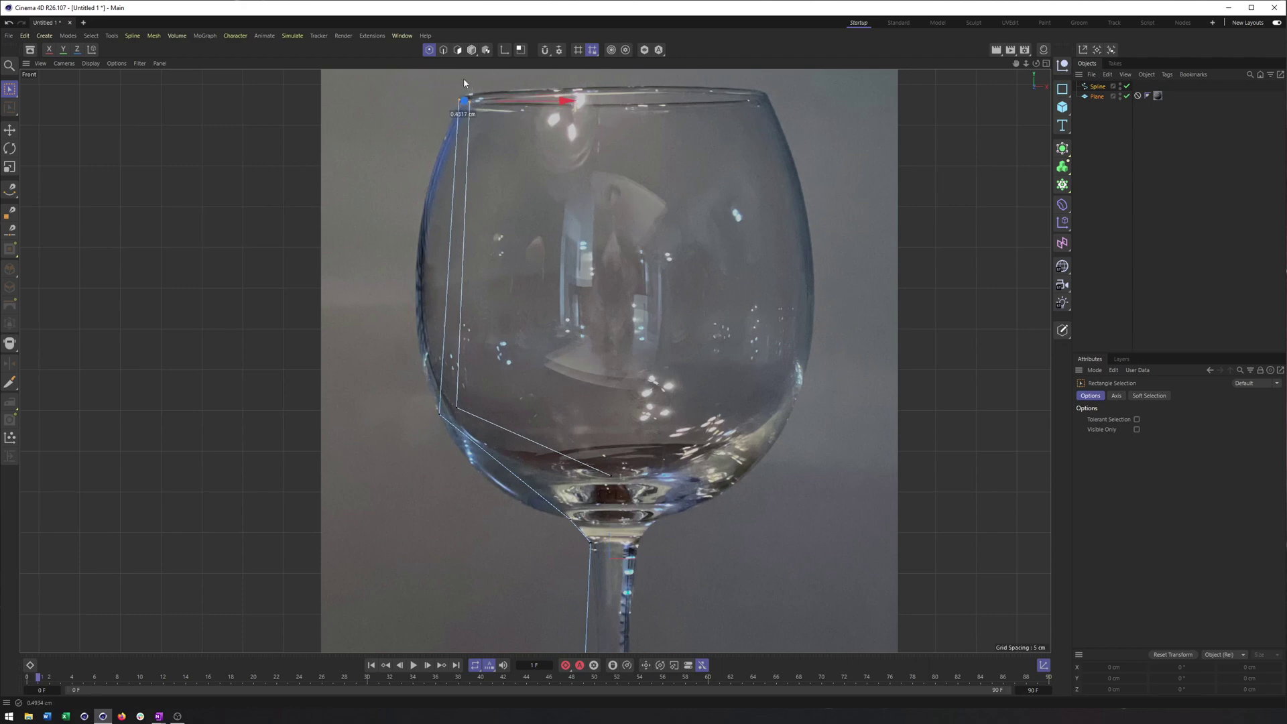
Select the inner and outer lower-bowl points of the spline and move them up and outward towards the bowl's widest part.
{"action": "scroll", "coordinate": [480, 328], "scroll_direction": "down", "scroll_amount": 6}
{"action": "scroll", "coordinate": [475, 179], "scroll_direction": "up", "scroll_amount": 3}
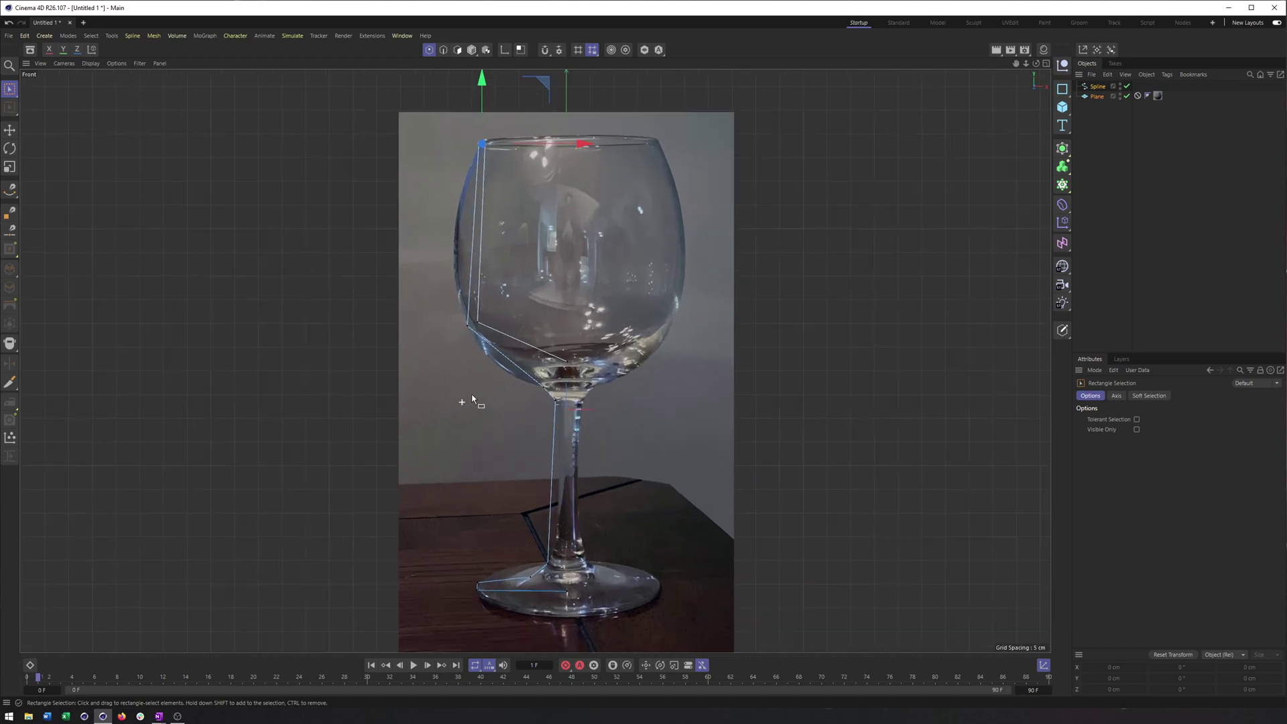
{"action": "middle_click_drag", "start_coordinate": [556, 434], "coordinate": [537, 456], "text": "alt"}
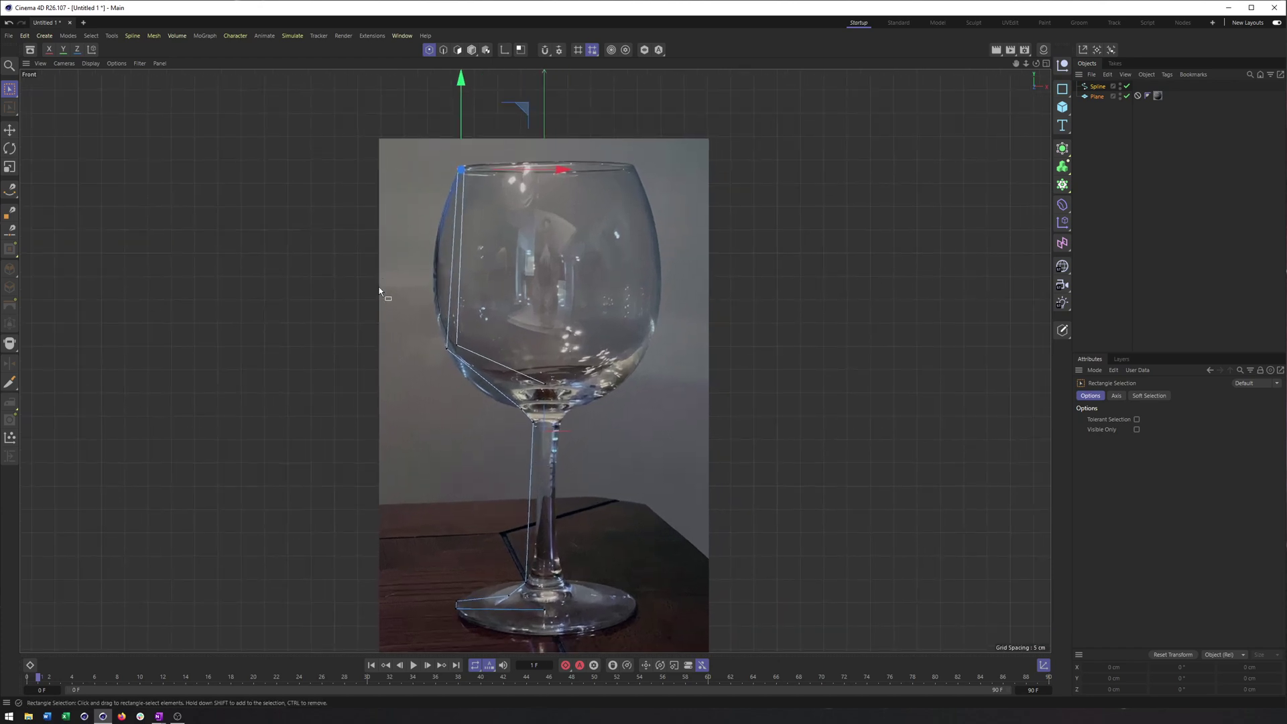
{"action": "left_click_drag", "start_coordinate": [379, 291], "coordinate": [486, 368]}
{"action": "left_click_drag", "start_coordinate": [508, 287], "coordinate": [501, 268]}
{"action": "middle_click_drag", "start_coordinate": [527, 413], "coordinate": [521, 262], "text": "alt"}
{"action": "scroll", "coordinate": [537, 359], "scroll_direction": "up", "scroll_amount": 5}
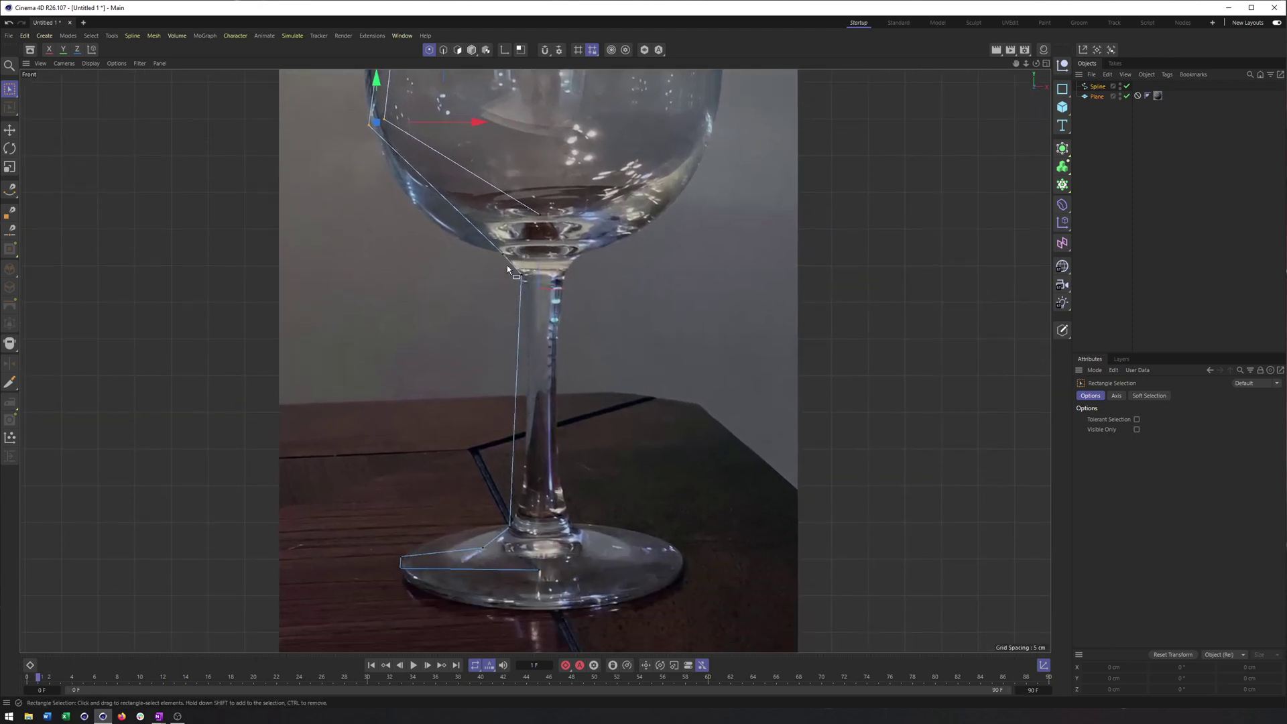
Cut an extra point into the spline's stem line with Line Cut and move it down and inward onto the lower stem's edge.
{"action": "left_click_drag", "start_coordinate": [506, 268], "coordinate": [537, 299]}
{"action": "left_click_drag", "start_coordinate": [487, 496], "coordinate": [528, 562]}
{"action": "right_click", "coordinate": [467, 429]}
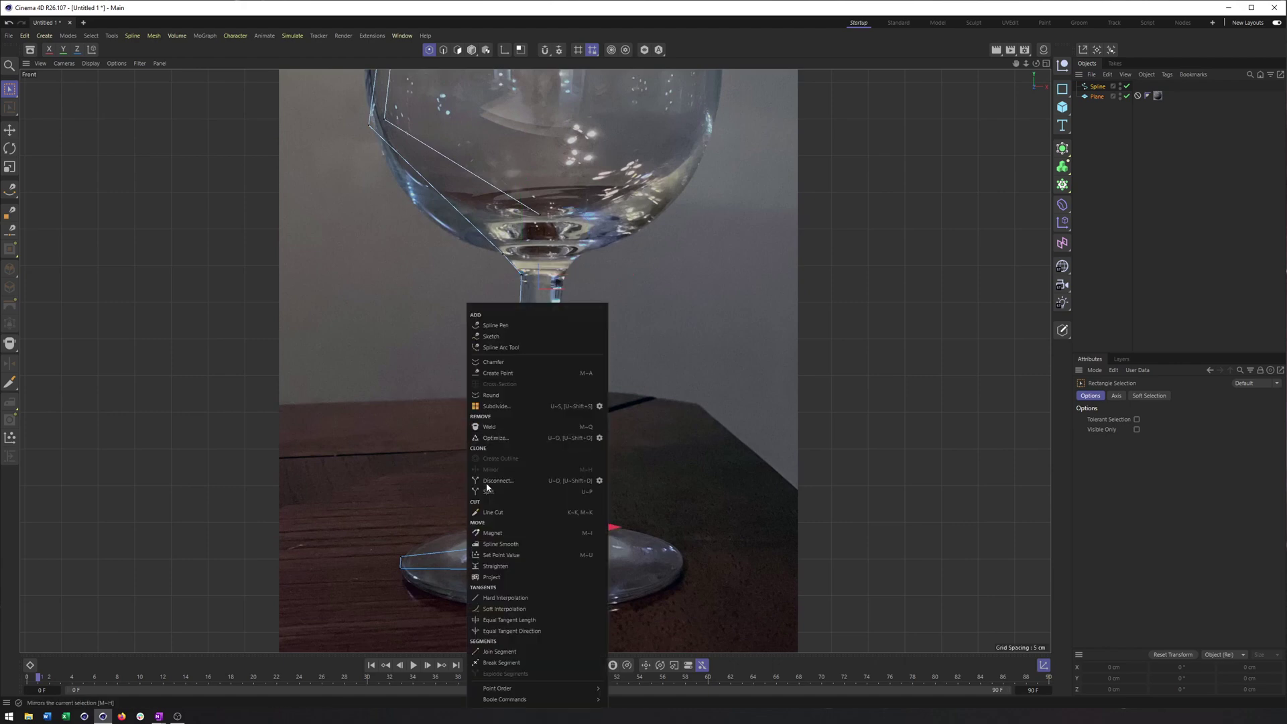
{"action": "left_click", "coordinate": [488, 513]}
{"action": "left_click", "coordinate": [413, 451]}
{"action": "left_click", "coordinate": [585, 448]}
{"action": "key", "text": "space"}
{"action": "left_click_drag", "start_coordinate": [492, 429], "coordinate": [536, 469]}
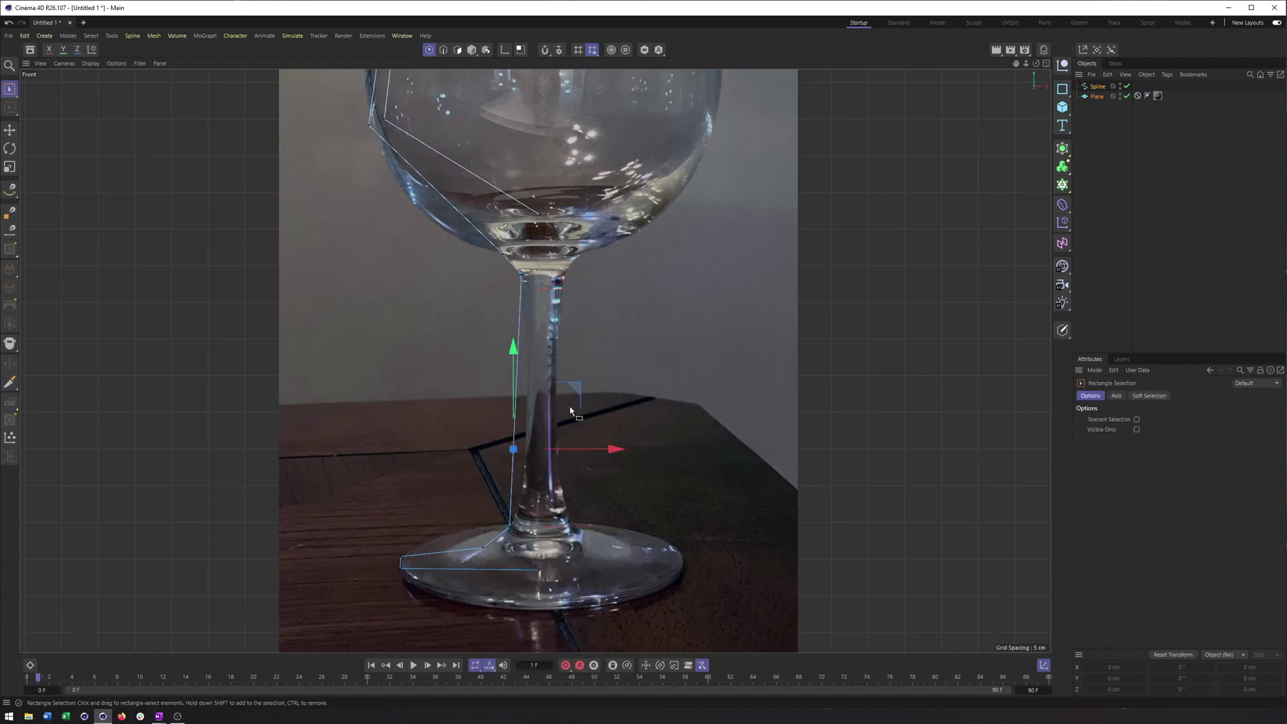
{"action": "left_click_drag", "start_coordinate": [570, 410], "coordinate": [585, 436]}
{"action": "middle_click_drag", "start_coordinate": [526, 475], "coordinate": [524, 429], "text": "alt"}
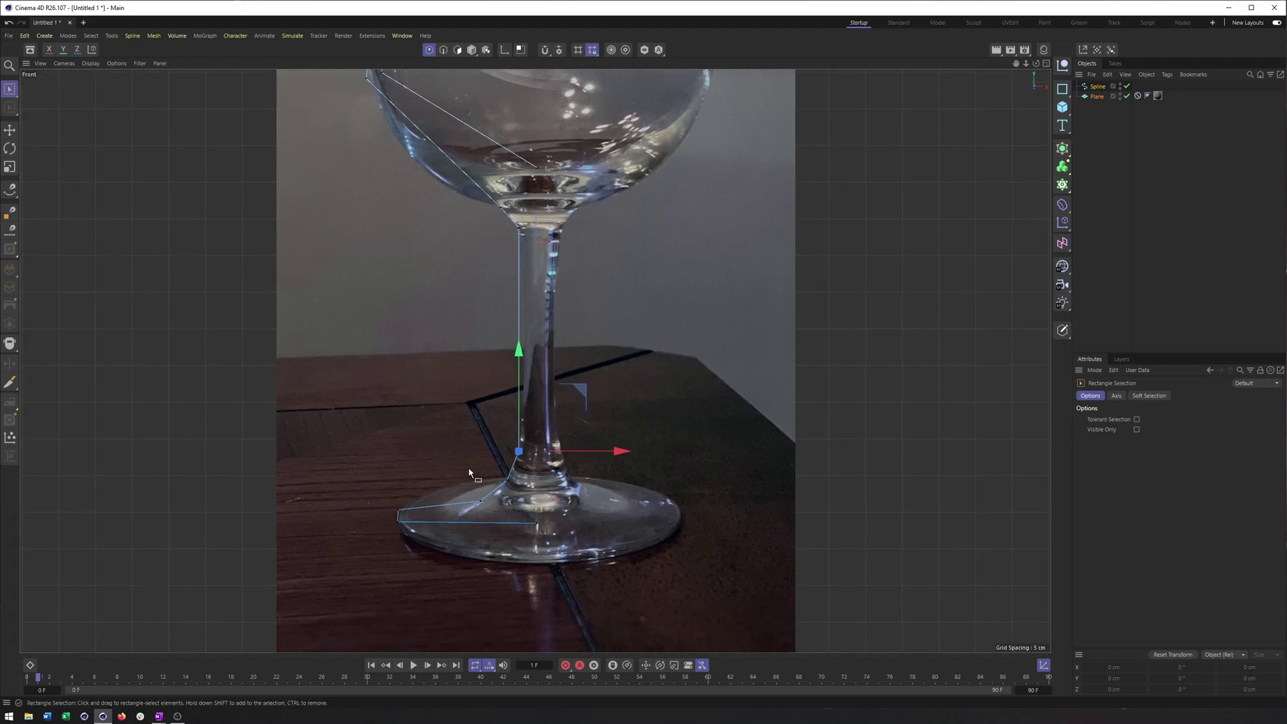
Move the spline point at the junction of stem and foot slightly down and outward onto the glass foot.
{"action": "left_click", "coordinate": [522, 490]}
{"action": "left_click_drag", "start_coordinate": [461, 495], "coordinate": [504, 520]}
{"action": "left_click_drag", "start_coordinate": [539, 446], "coordinate": [559, 441]}
{"action": "mouse_move", "coordinate": [427, 508]}
{"action": "middle_mouse_down", "text": "alt"}
{"action": "mouse_move", "coordinate": [418, 499]}
{"action": "mouse_move", "coordinate": [411, 516]}
{"action": "middle_mouse_up", "text": "alt"}
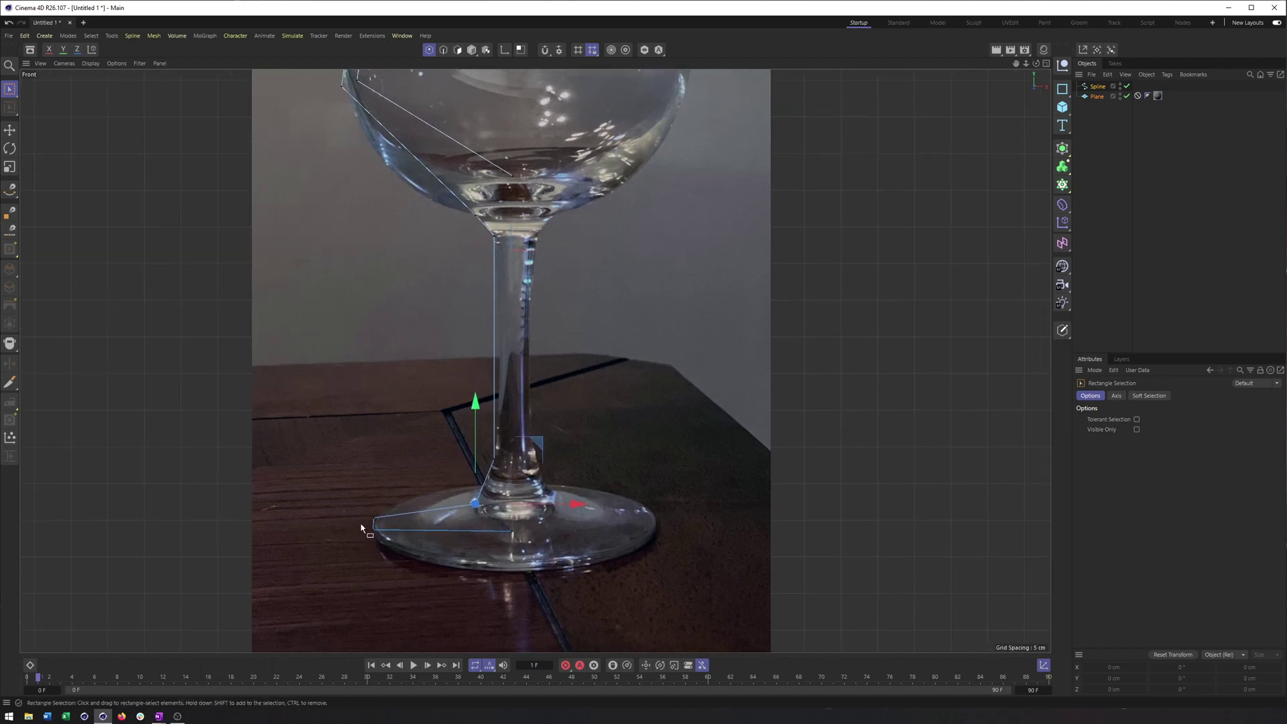
{"action": "middle_click_drag", "start_coordinate": [451, 458], "coordinate": [449, 471], "text": "alt"}
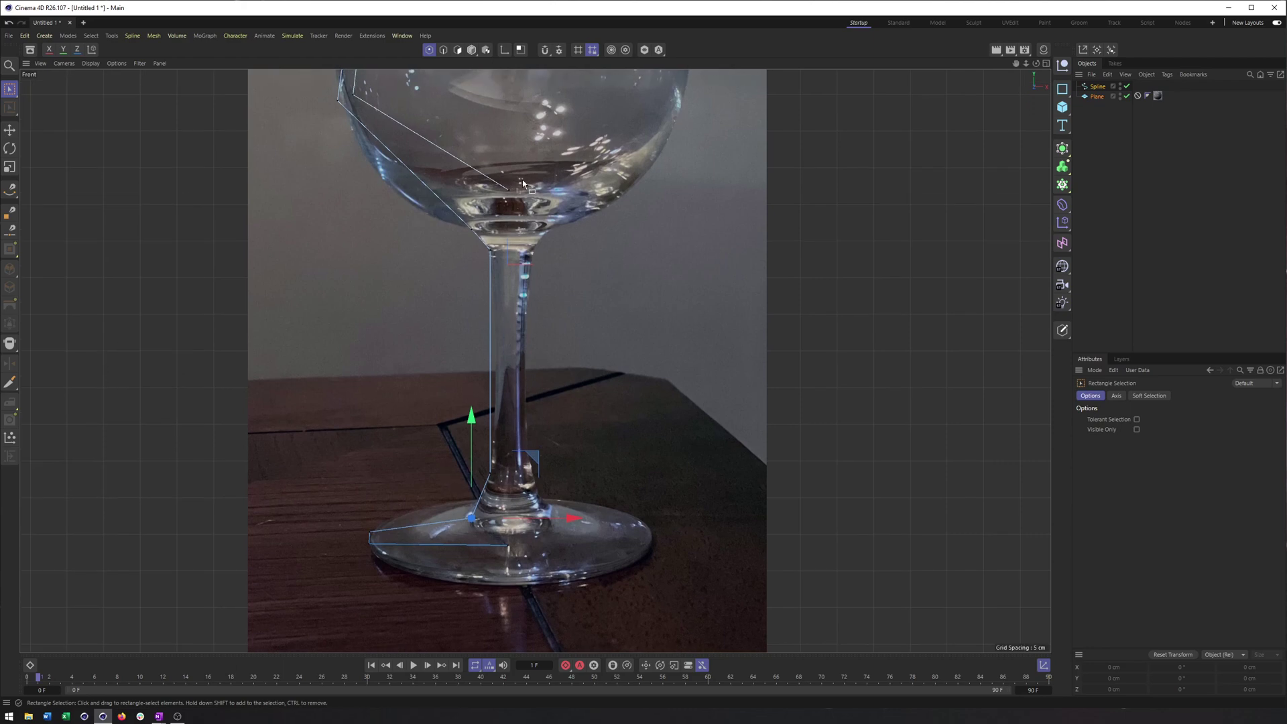
Select the spline's two points along the underside of the foot and level them by setting their Y size to 0 cm.
{"action": "left_click_drag", "start_coordinate": [337, 537], "coordinate": [607, 596]}
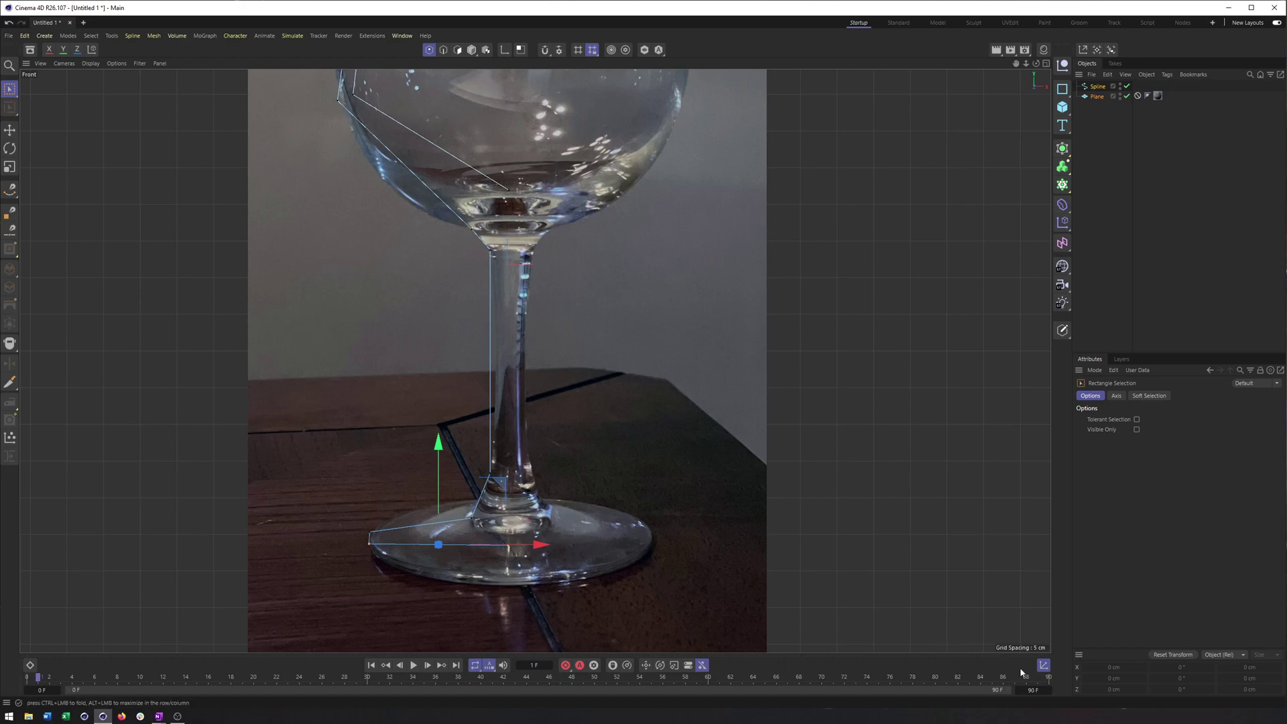
{"action": "left_click", "coordinate": [1043, 666]}
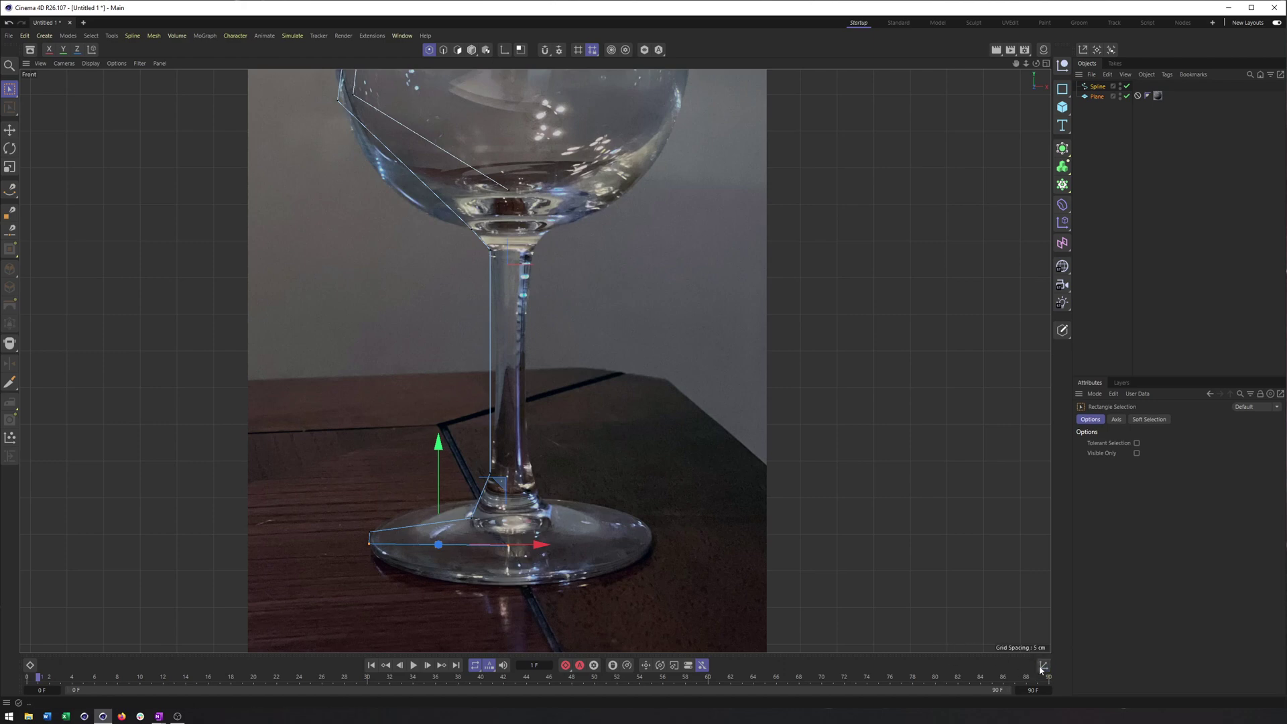
{"action": "left_click", "coordinate": [1042, 666]}
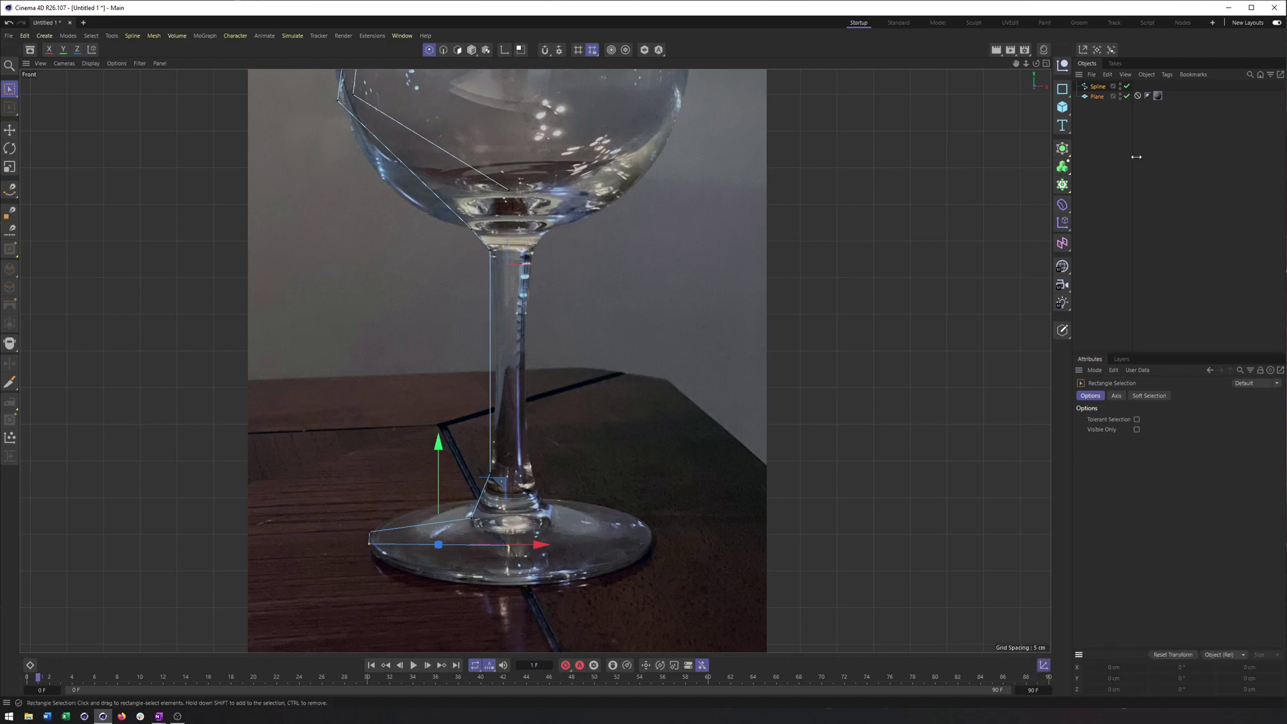
{"action": "left_click", "coordinate": [1094, 86]}
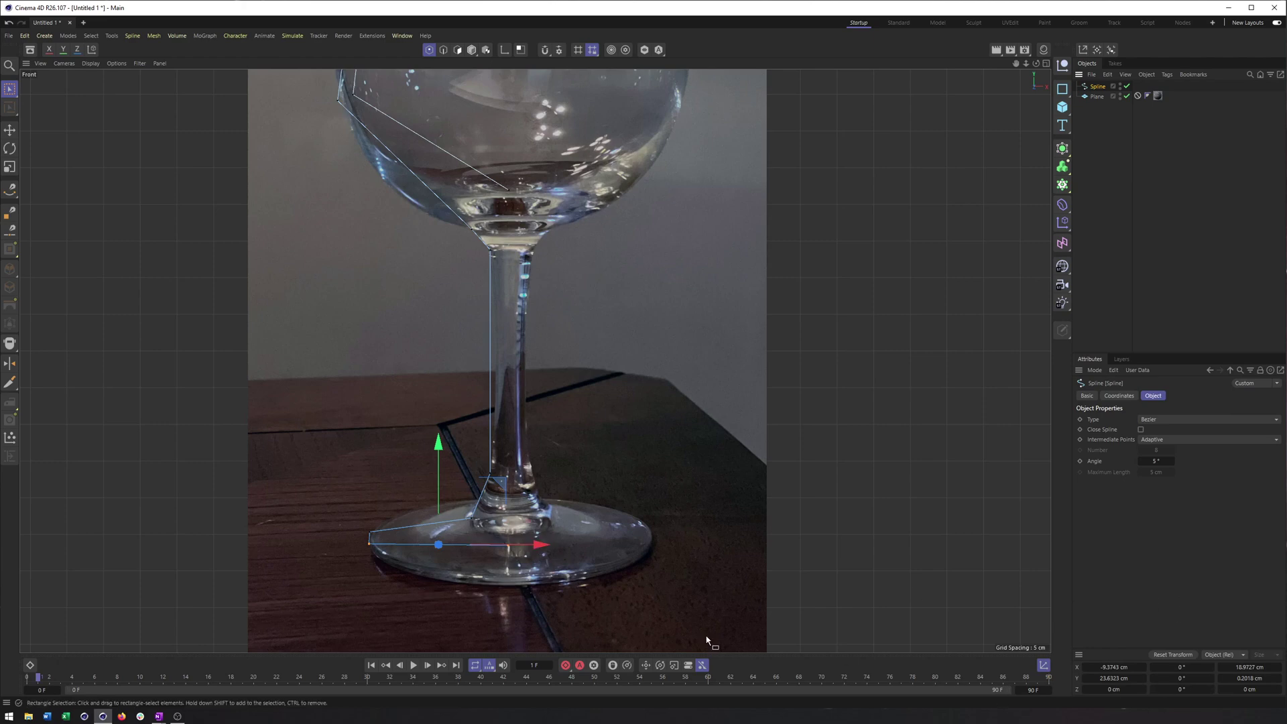
{"action": "mouse_move", "coordinate": [439, 471]}
{"action": "left_mouse_down"}
{"action": "mouse_move", "coordinate": [424, 505]}
{"action": "mouse_move", "coordinate": [429, 489]}
{"action": "left_mouse_up"}
{"action": "key", "text": "ctrl+z"}
{"action": "left_click", "coordinate": [1245, 678]}
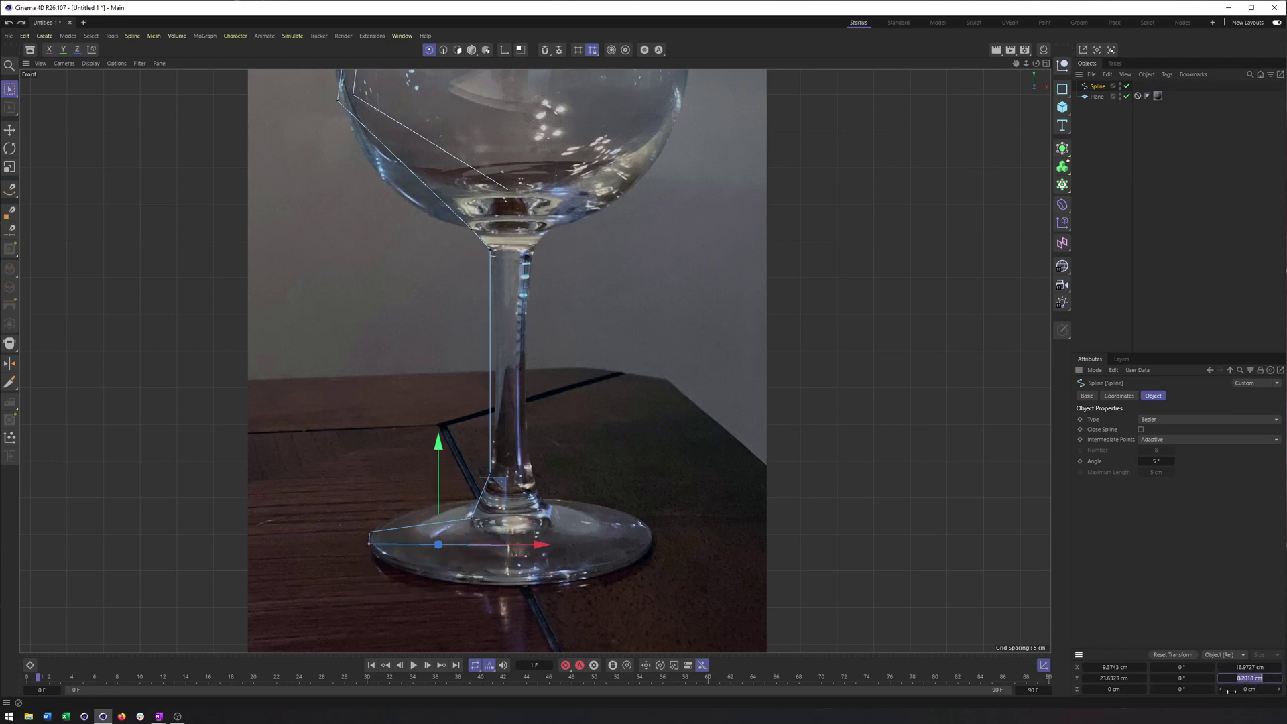
{"action": "type", "text": "0"}
{"action": "key", "text": "Return"}
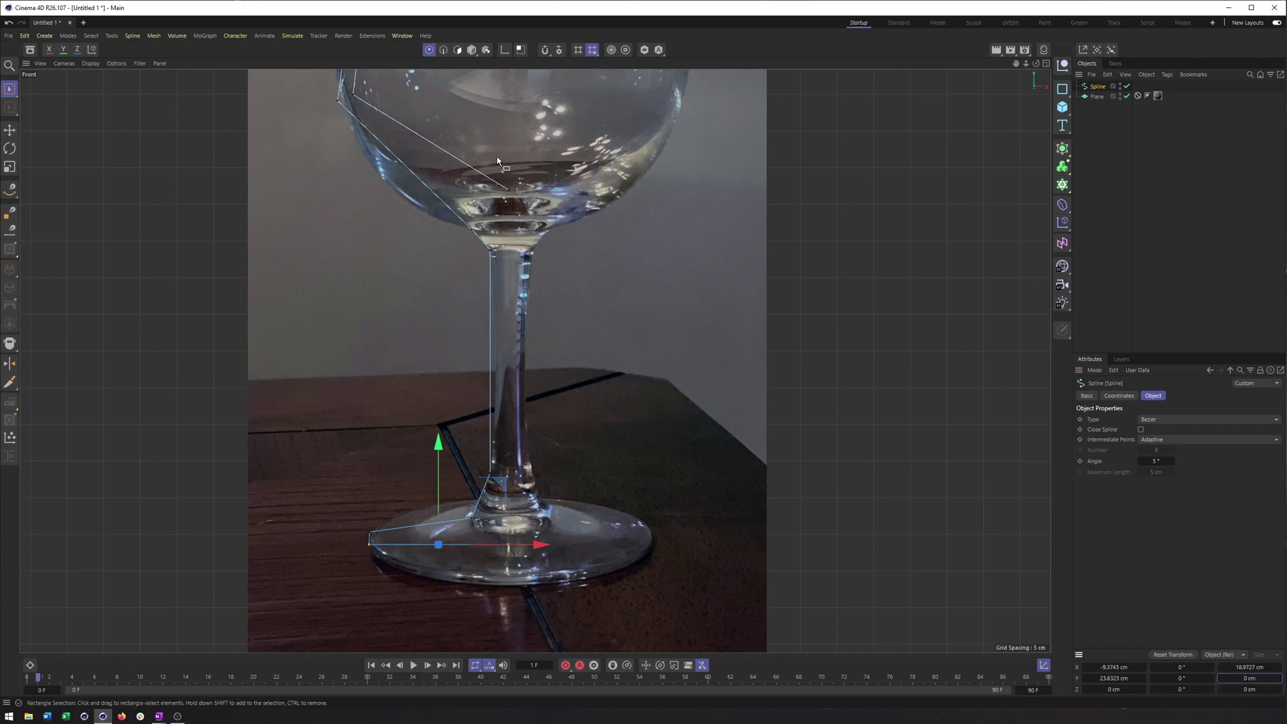
Select the inner bowl's centre point and the foot's centre point and align them vertically by setting their X size to 0 cm.
{"action": "left_click_drag", "start_coordinate": [497, 159], "coordinate": [580, 269]}
{"action": "left_click_drag", "start_coordinate": [490, 539], "coordinate": [530, 560], "text": "shift"}
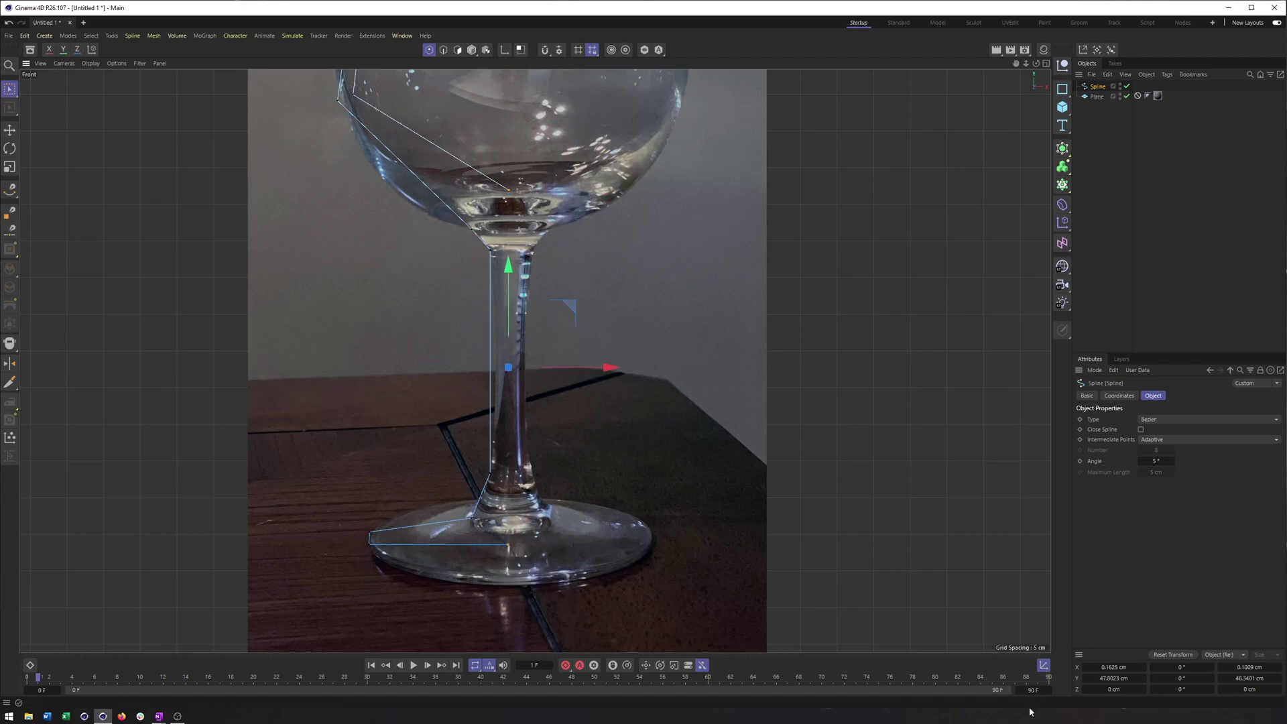
{"action": "left_click", "coordinate": [1251, 668]}
{"action": "type", "text": "0"}
{"action": "key", "text": "Return"}
{"action": "middle_click_drag", "start_coordinate": [551, 171], "coordinate": [558, 238], "text": "alt"}
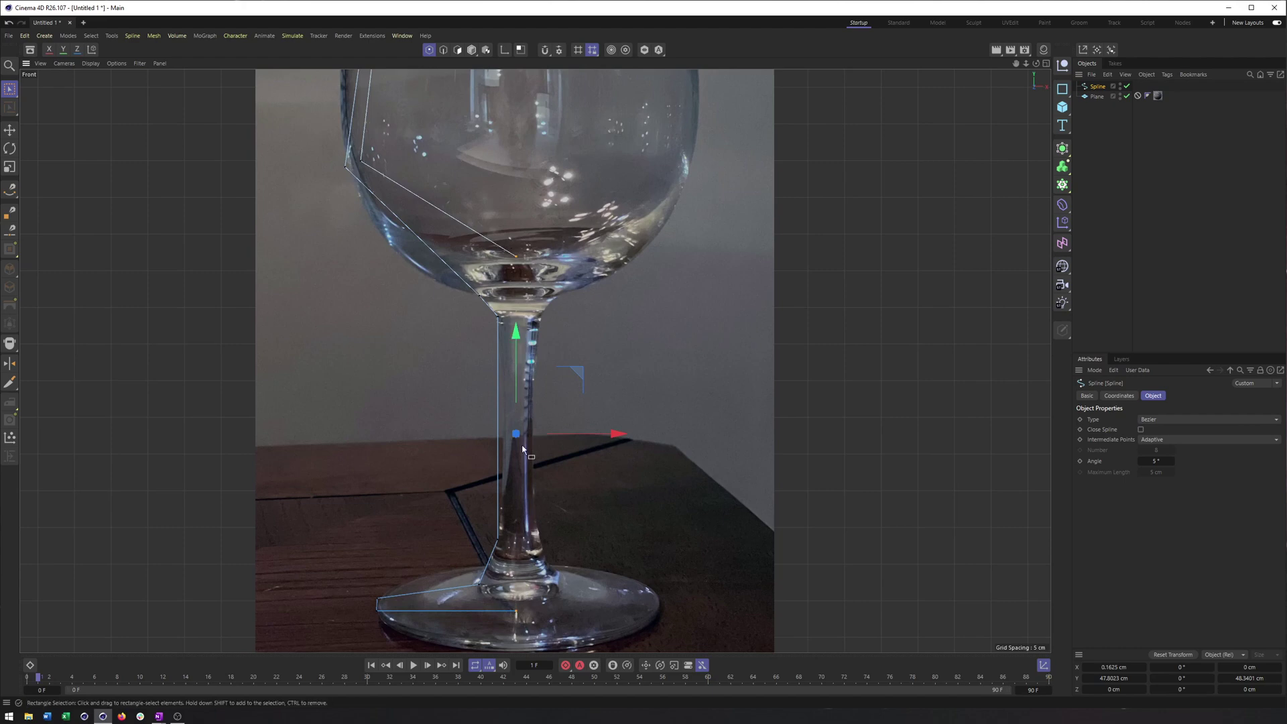
Select all points of the spline and apply Soft Interpolation to give them curved tangents.
{"action": "scroll", "coordinate": [526, 349], "scroll_direction": "down", "scroll_amount": 5}
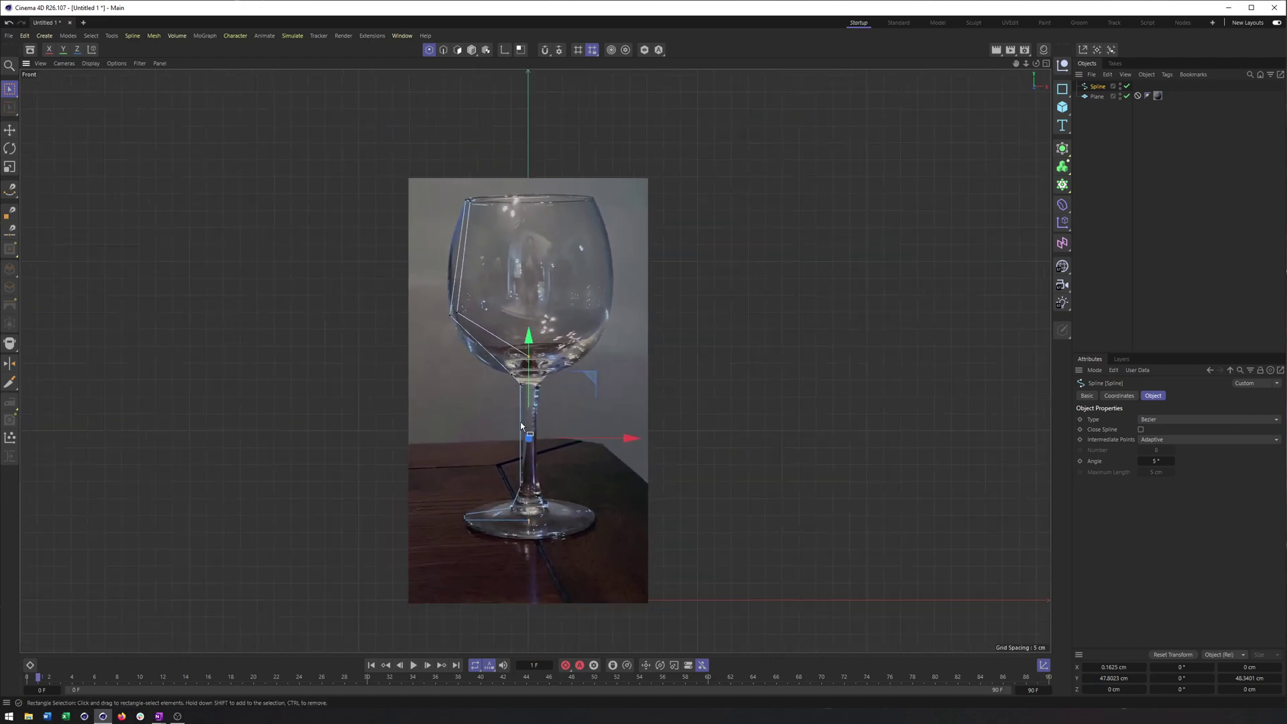
{"action": "scroll", "coordinate": [520, 421], "scroll_direction": "up", "scroll_amount": 5}
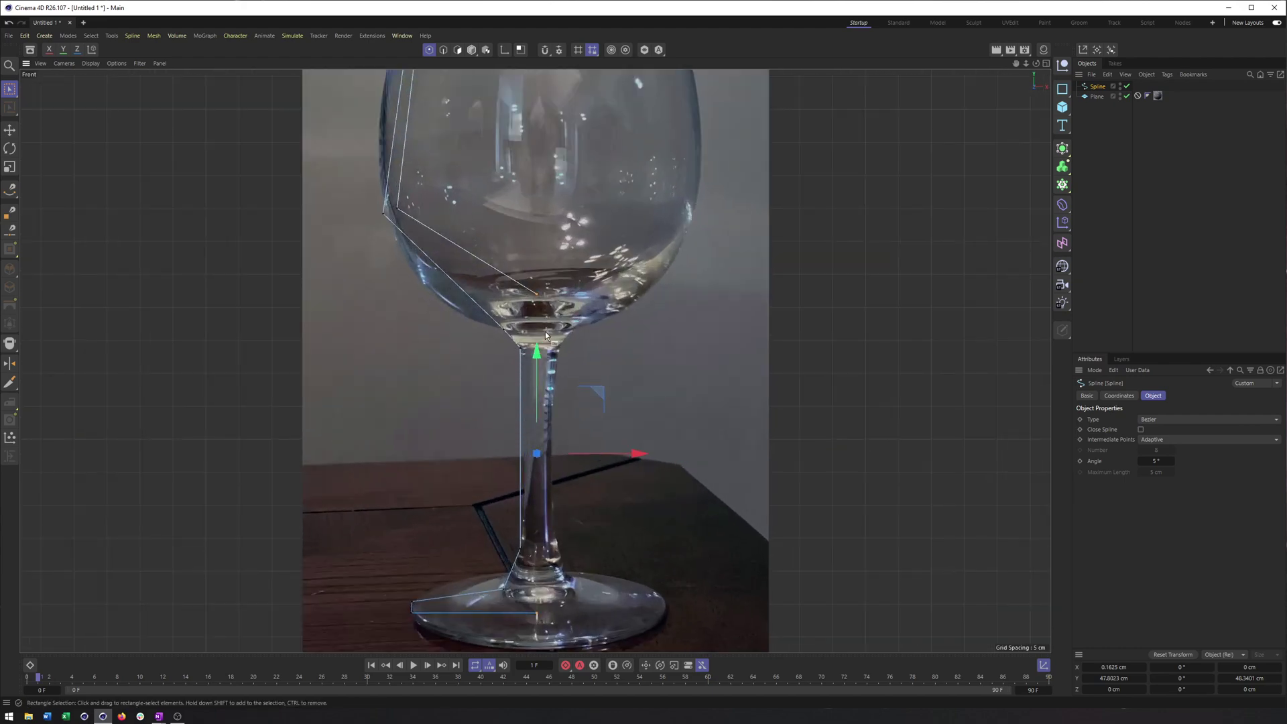
{"action": "scroll", "coordinate": [553, 406], "scroll_direction": "down", "scroll_amount": 3}
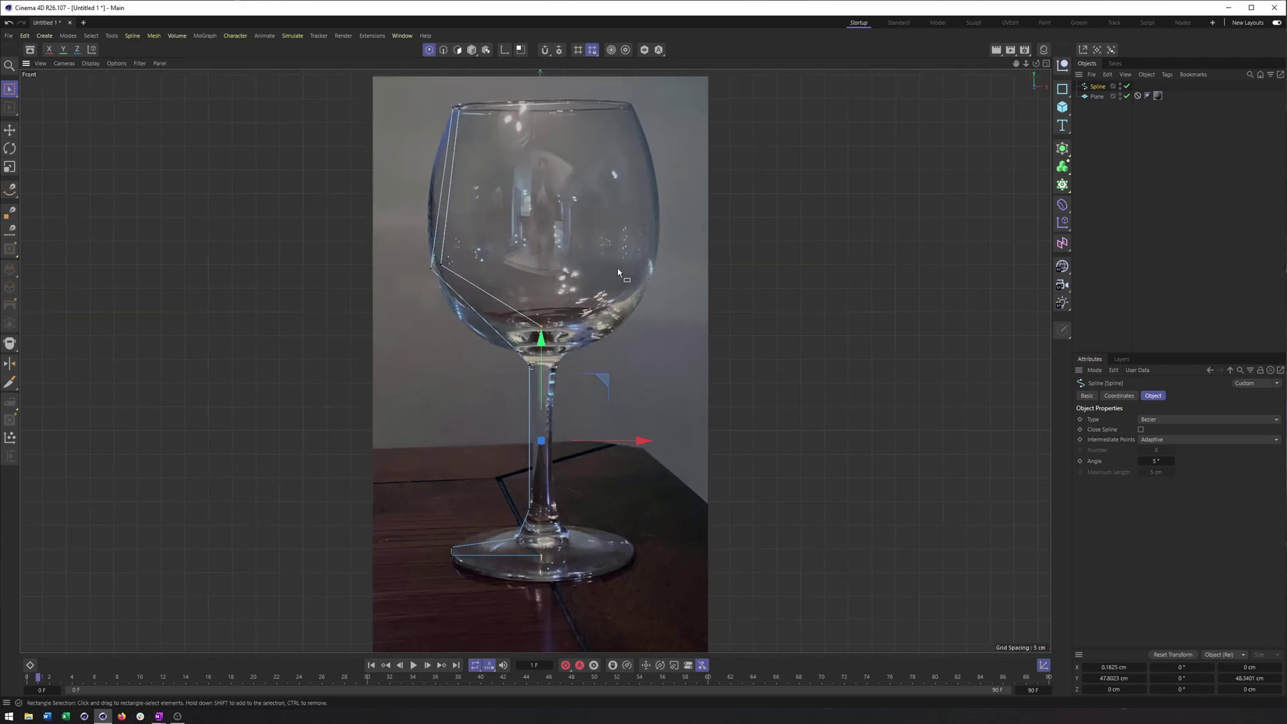
{"action": "key", "text": "ctrl+a"}
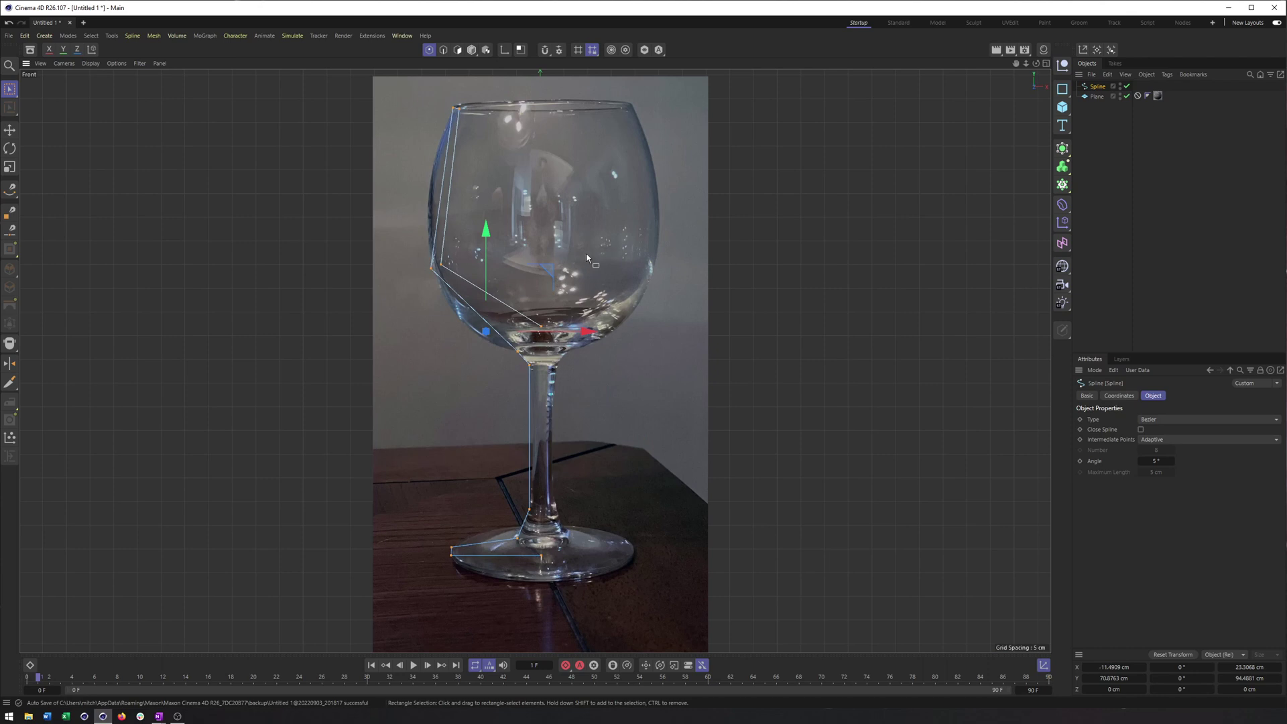
{"action": "right_click", "coordinate": [580, 185]}
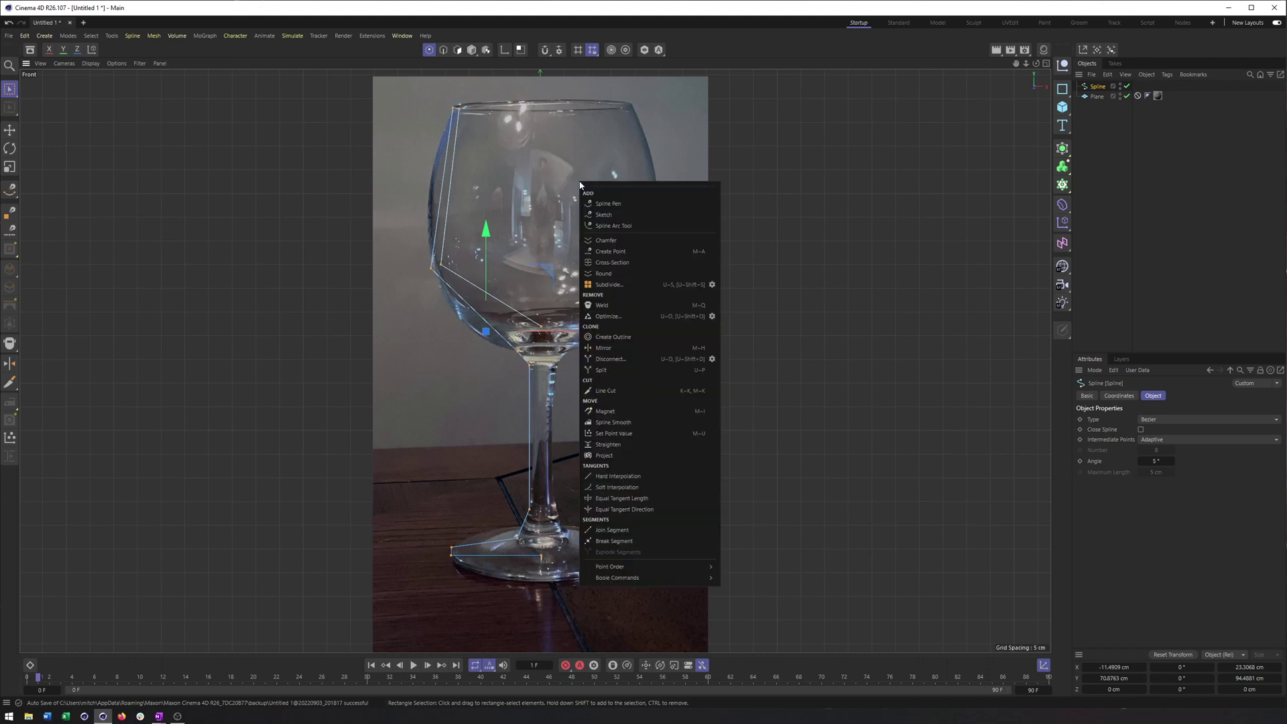
{"action": "left_click", "coordinate": [652, 490]}
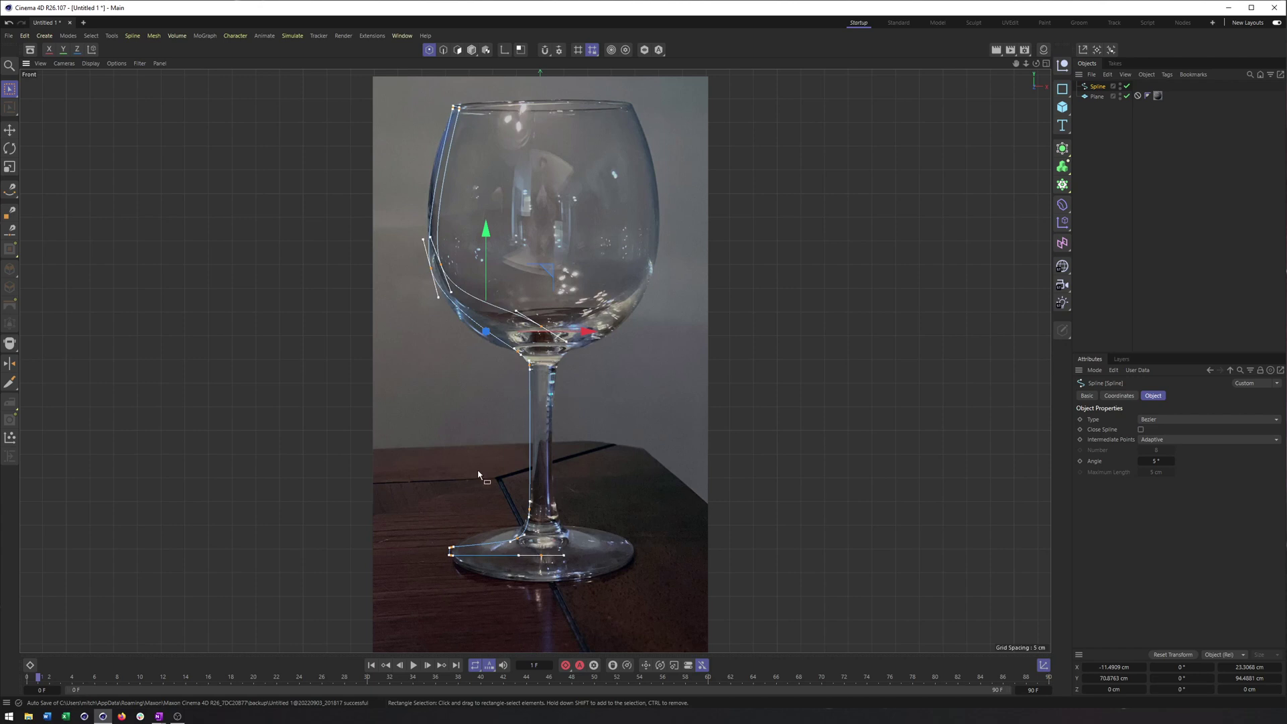
Select the outer point at the side of the bowl and stretch its tangent downward to fit the curve to the glass's outer edge.
{"action": "scroll", "coordinate": [489, 175], "scroll_direction": "up", "scroll_amount": 4}
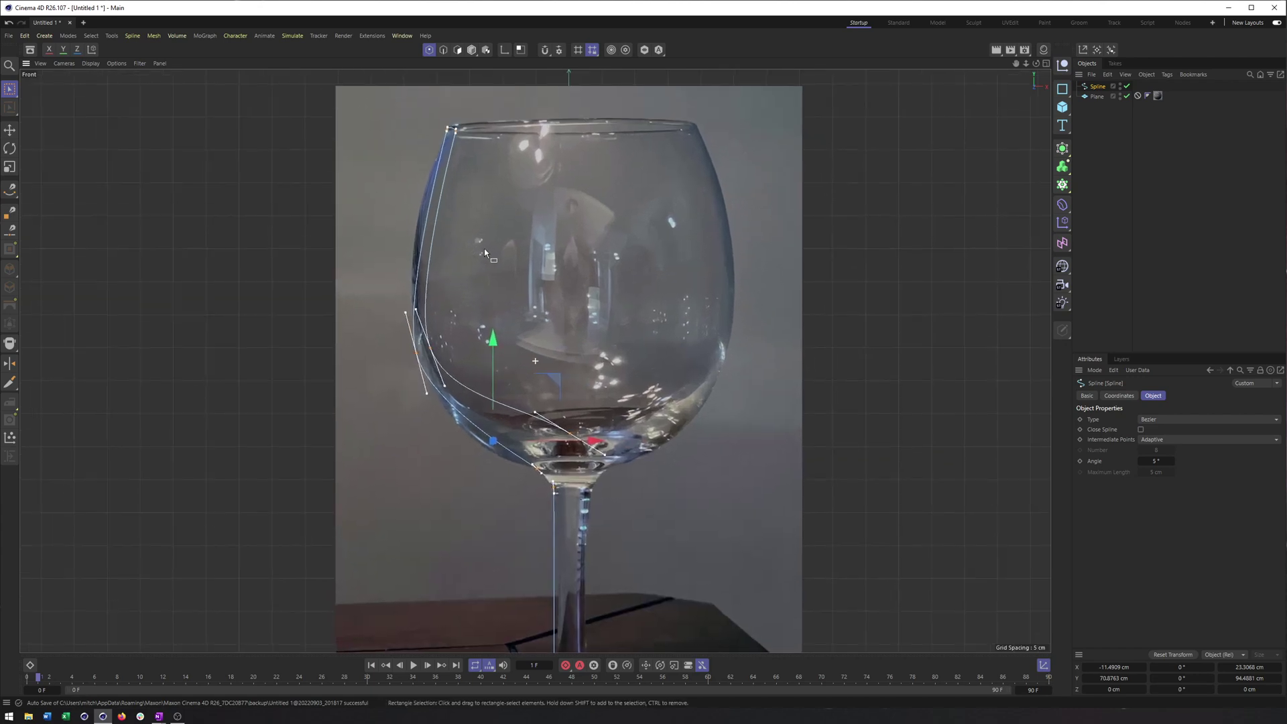
{"action": "left_click", "coordinate": [426, 348]}
{"action": "left_click_drag", "start_coordinate": [480, 281], "coordinate": [482, 268]}
{"action": "scroll", "coordinate": [425, 295], "scroll_direction": "up", "scroll_amount": 3}
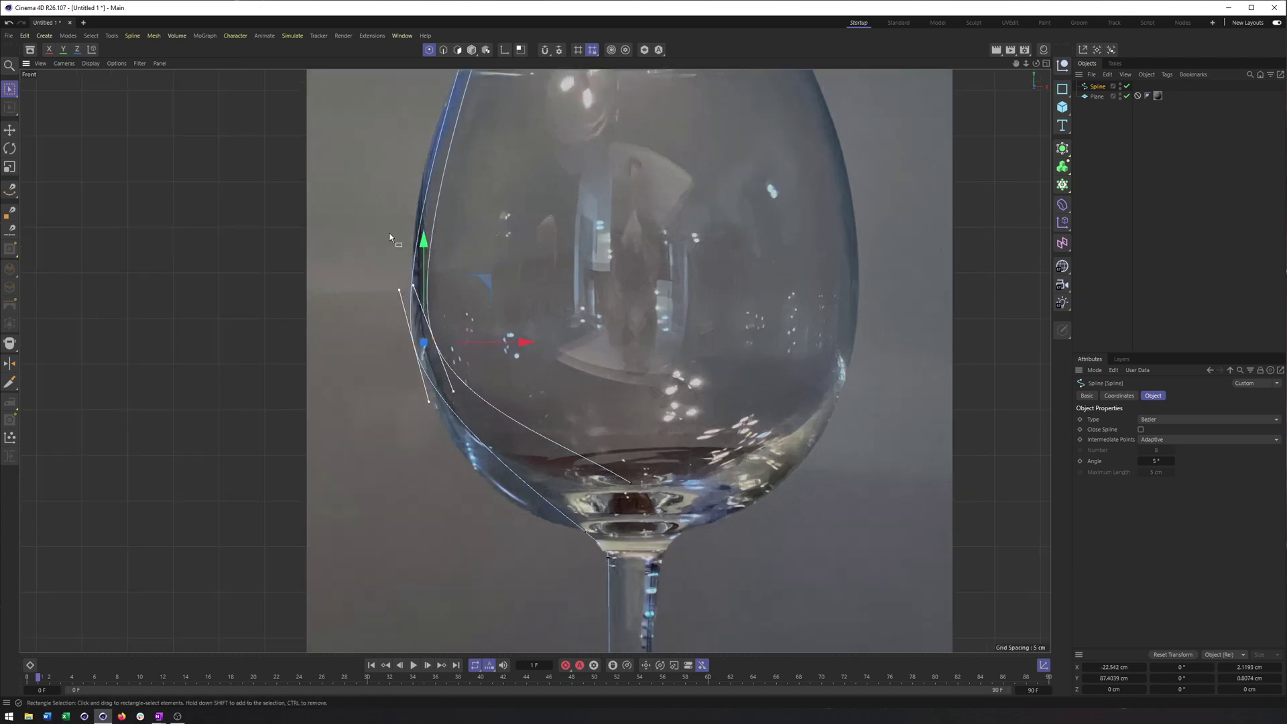
{"action": "middle_click_drag", "start_coordinate": [538, 373], "coordinate": [538, 463], "text": "alt"}
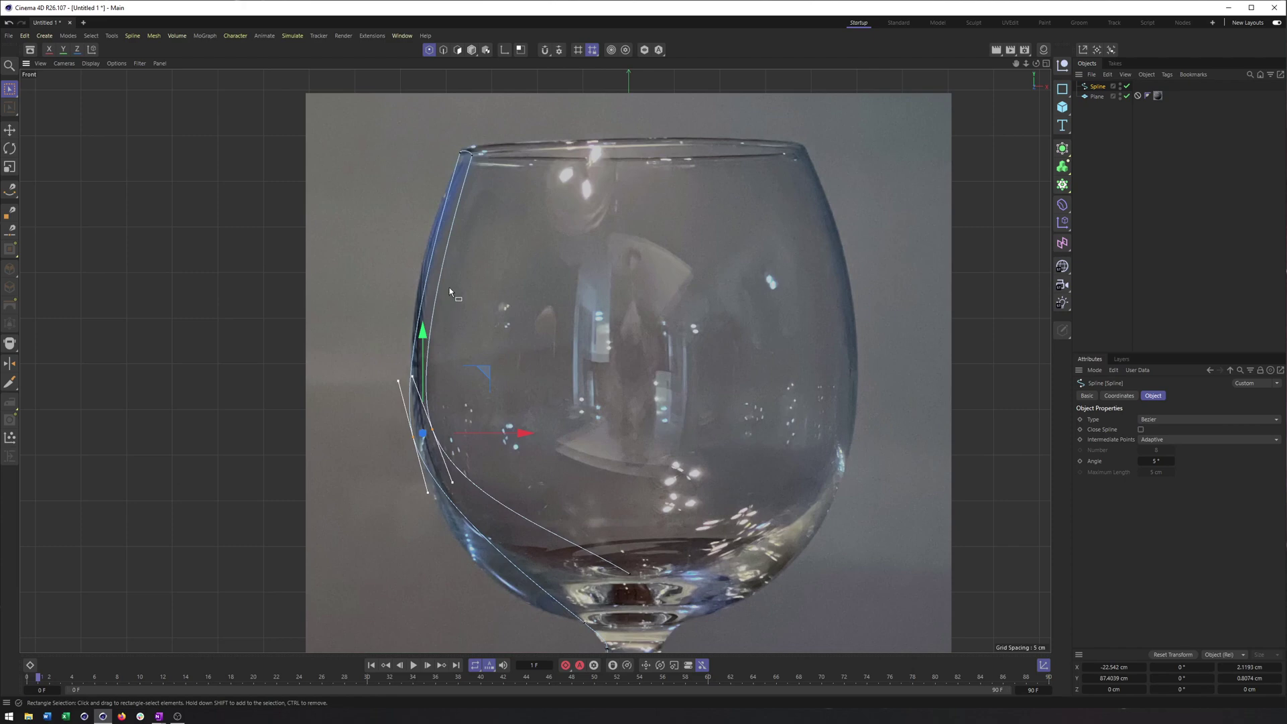
{"action": "left_click_drag", "start_coordinate": [368, 429], "coordinate": [432, 477]}
{"action": "scroll", "coordinate": [421, 441], "scroll_direction": "up", "scroll_amount": 4}
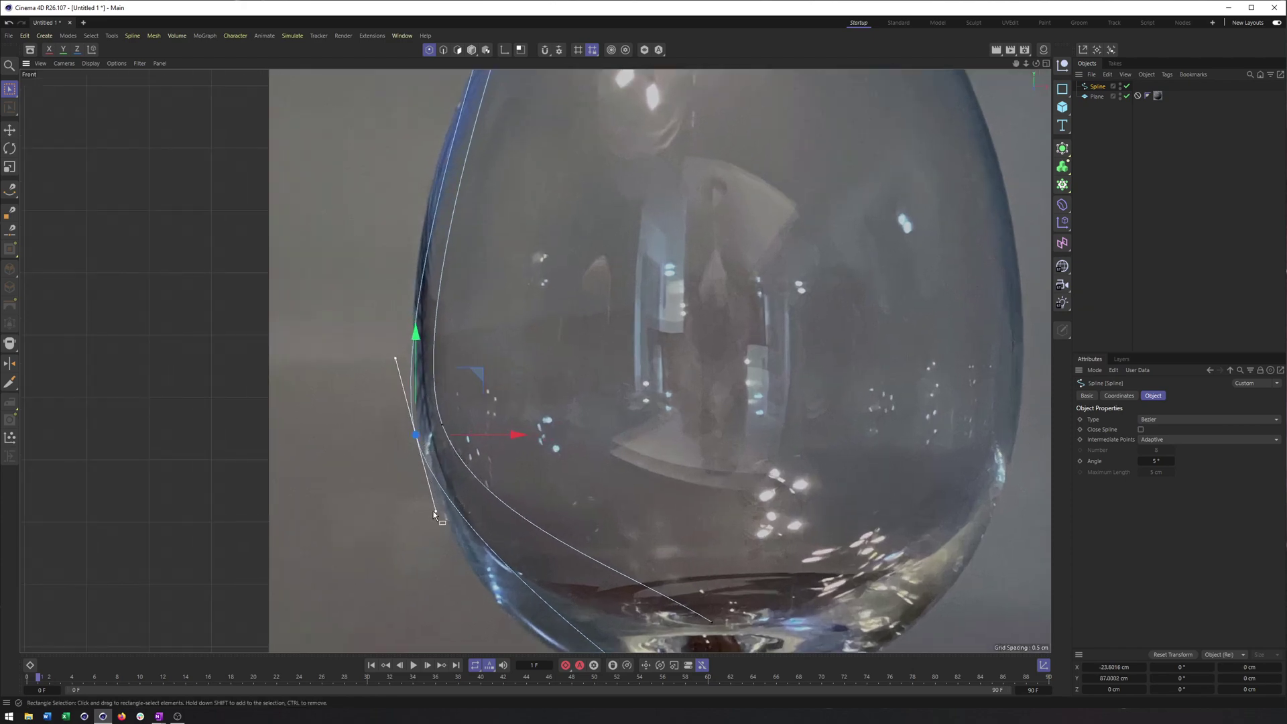
{"action": "left_click", "coordinate": [423, 512]}
{"action": "left_click_drag", "start_coordinate": [398, 427], "coordinate": [426, 456]}
{"action": "key", "text": "e"}
{"action": "left_click_drag", "start_coordinate": [437, 514], "coordinate": [435, 588]}
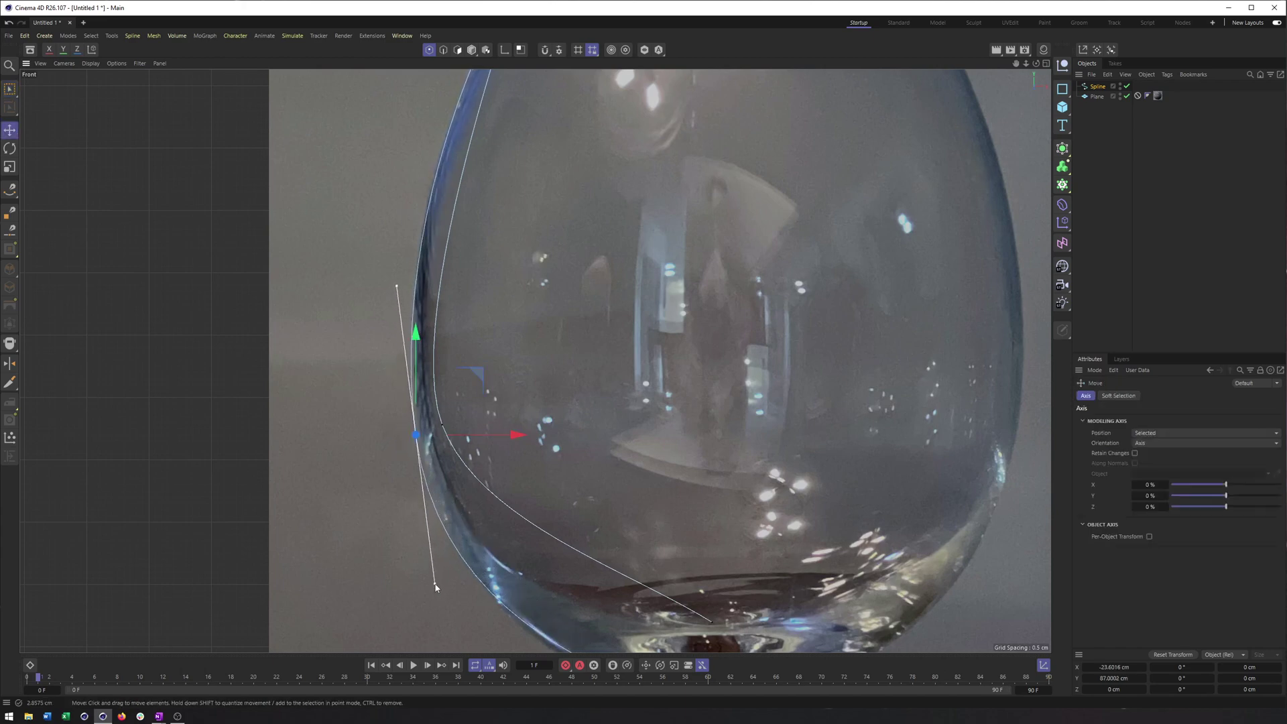
{"action": "scroll", "coordinate": [450, 262], "scroll_direction": "down", "scroll_amount": 5}
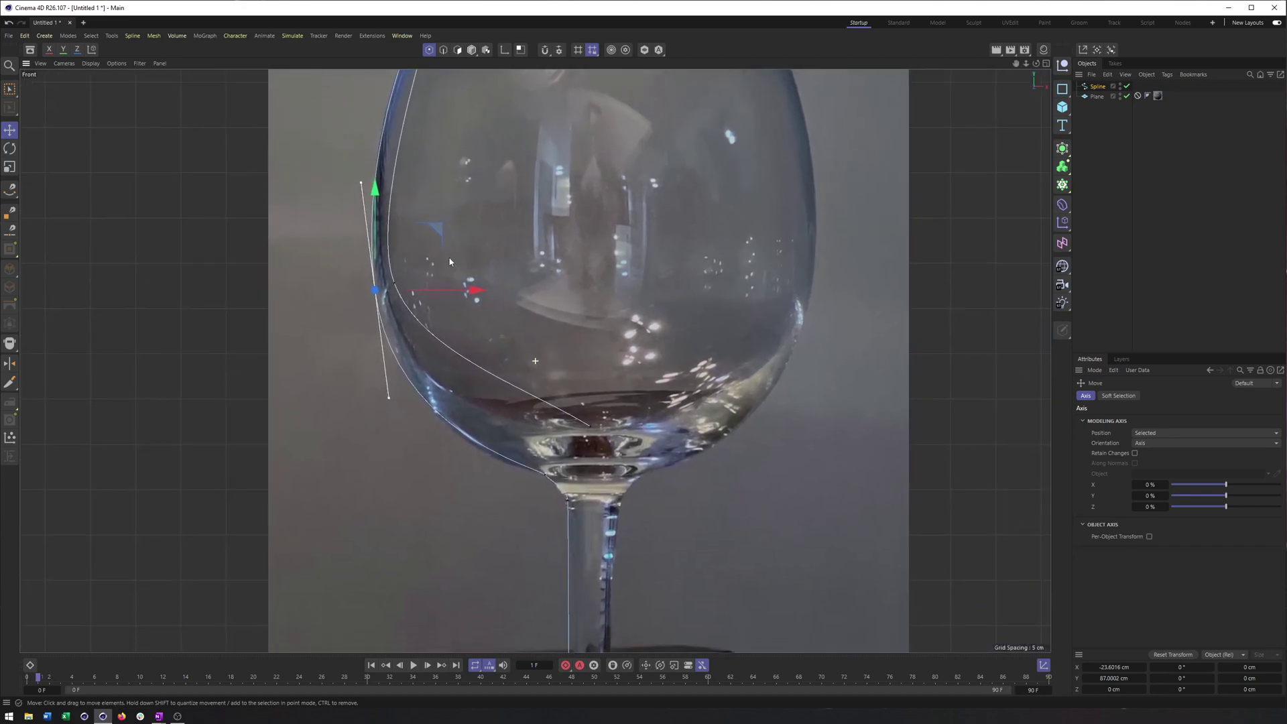
{"action": "middle_click_drag", "start_coordinate": [450, 261], "coordinate": [447, 258], "text": "alt"}
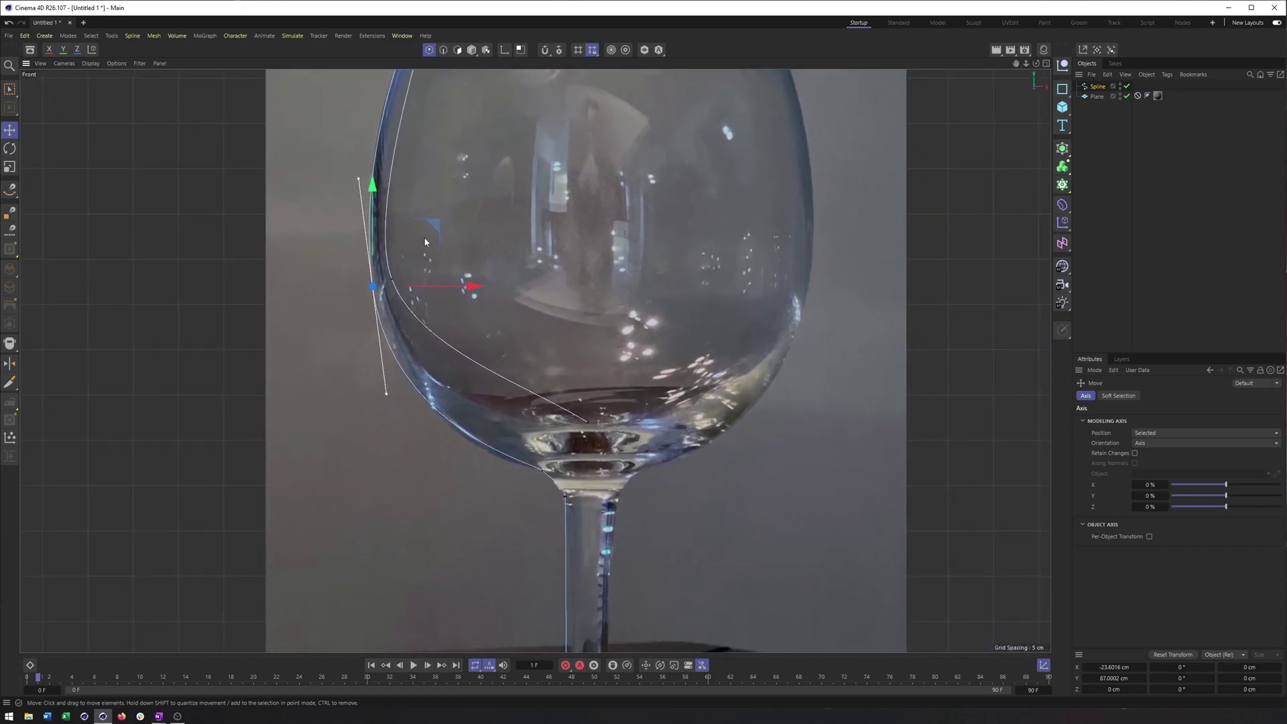
Lengthen the inner bowl side point's tangent downward and level the bottom centre point's tangent to round the inside of the bowl.
{"action": "left_click", "coordinate": [393, 279]}
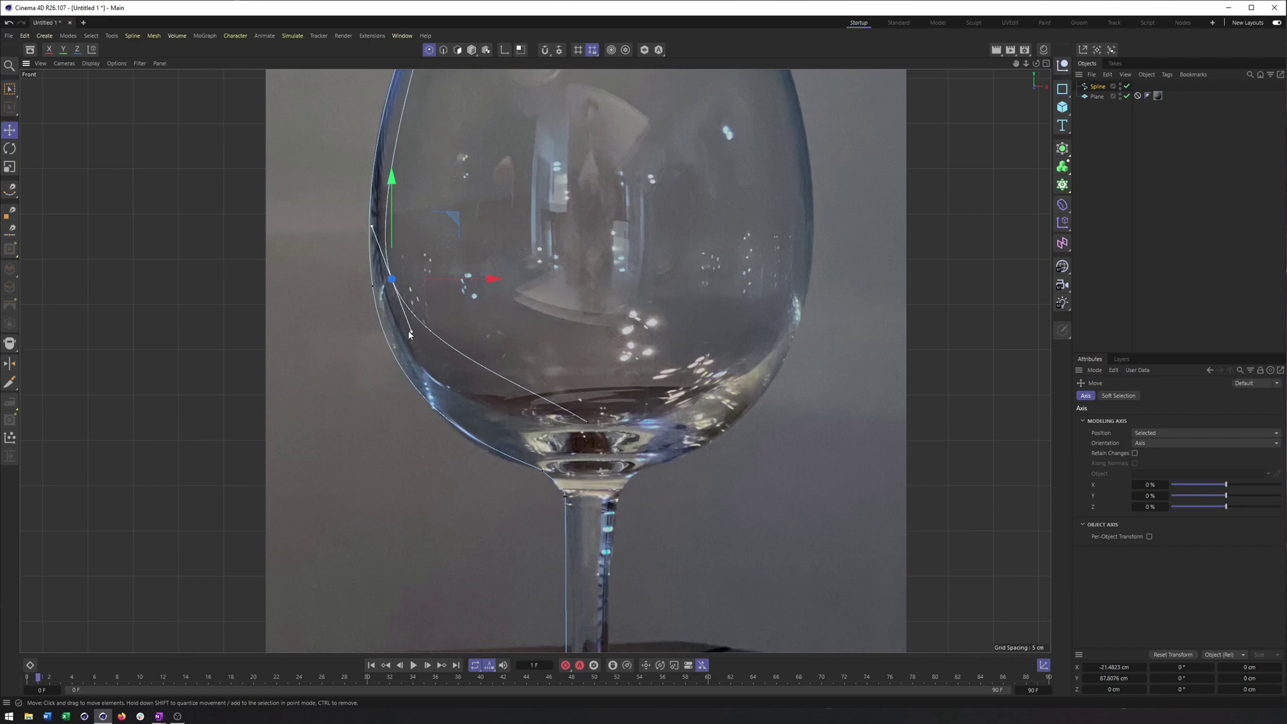
{"action": "left_click_drag", "start_coordinate": [409, 333], "coordinate": [406, 391]}
{"action": "left_click", "coordinate": [589, 424]}
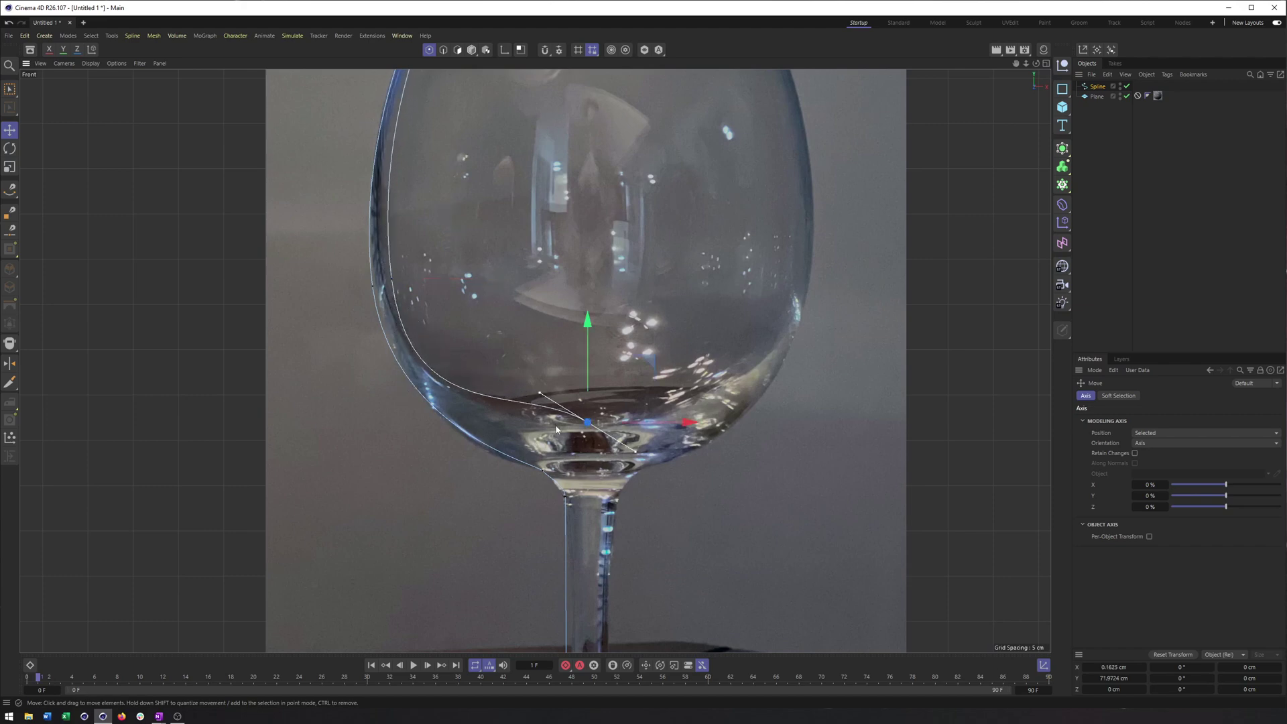
{"action": "left_click_drag", "start_coordinate": [541, 397], "coordinate": [553, 428]}
Adjust the tangent at the outer bowl's bottom point and shift the stem's top point slightly down to follow the glass neck.
{"action": "middle_click_drag", "start_coordinate": [543, 486], "coordinate": [526, 329], "text": "alt"}
{"action": "left_click", "coordinate": [527, 311]}
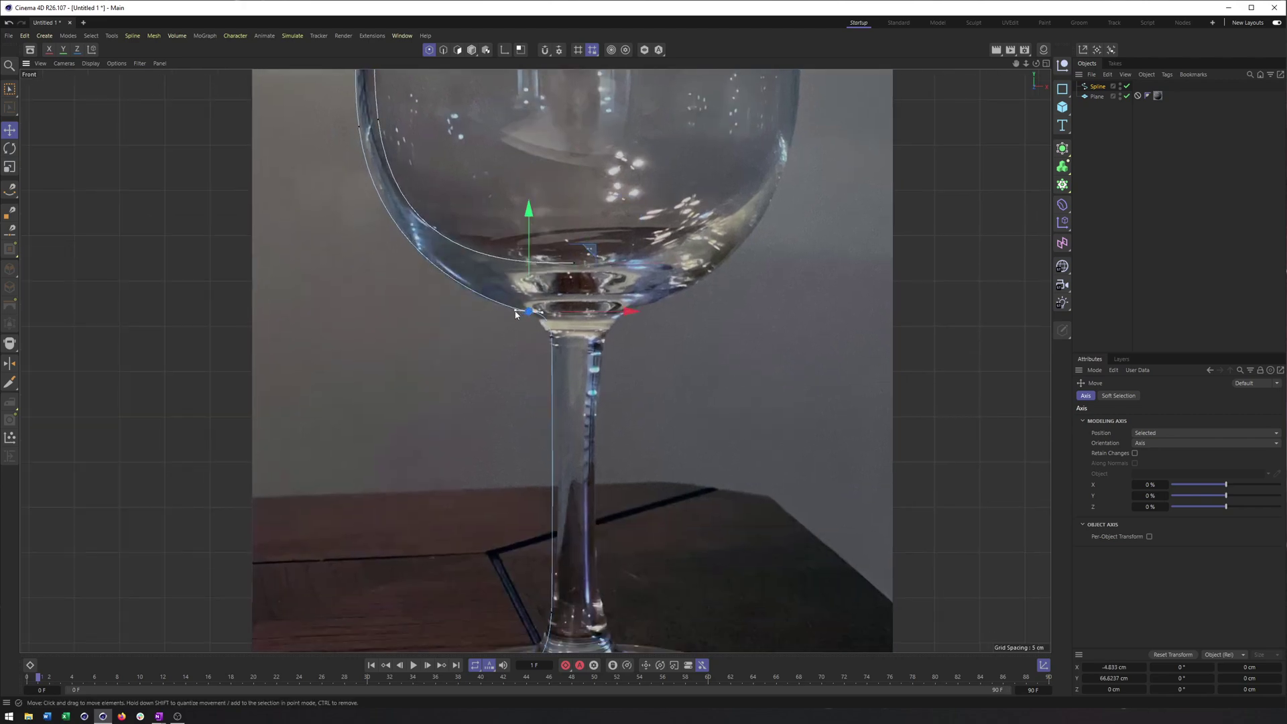
{"action": "left_click_drag", "start_coordinate": [516, 312], "coordinate": [517, 309]}
{"action": "left_click", "coordinate": [552, 337]}
{"action": "left_click_drag", "start_coordinate": [551, 346], "coordinate": [582, 352]}
{"action": "middle_click_drag", "start_coordinate": [583, 370], "coordinate": [574, 290], "text": "alt"}
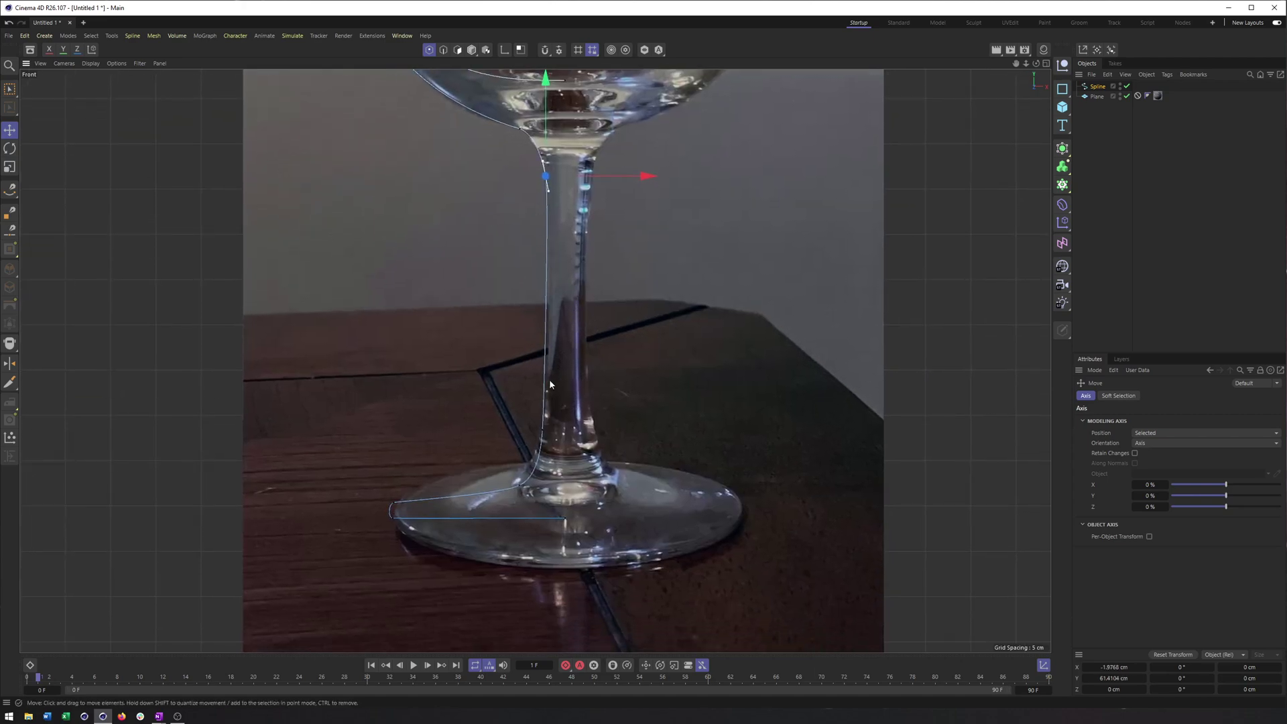
Move the spline point where the stem meets the foot outward by about 1.4 cm.
{"action": "left_click", "coordinate": [544, 429]}
{"action": "left_click", "coordinate": [519, 485]}
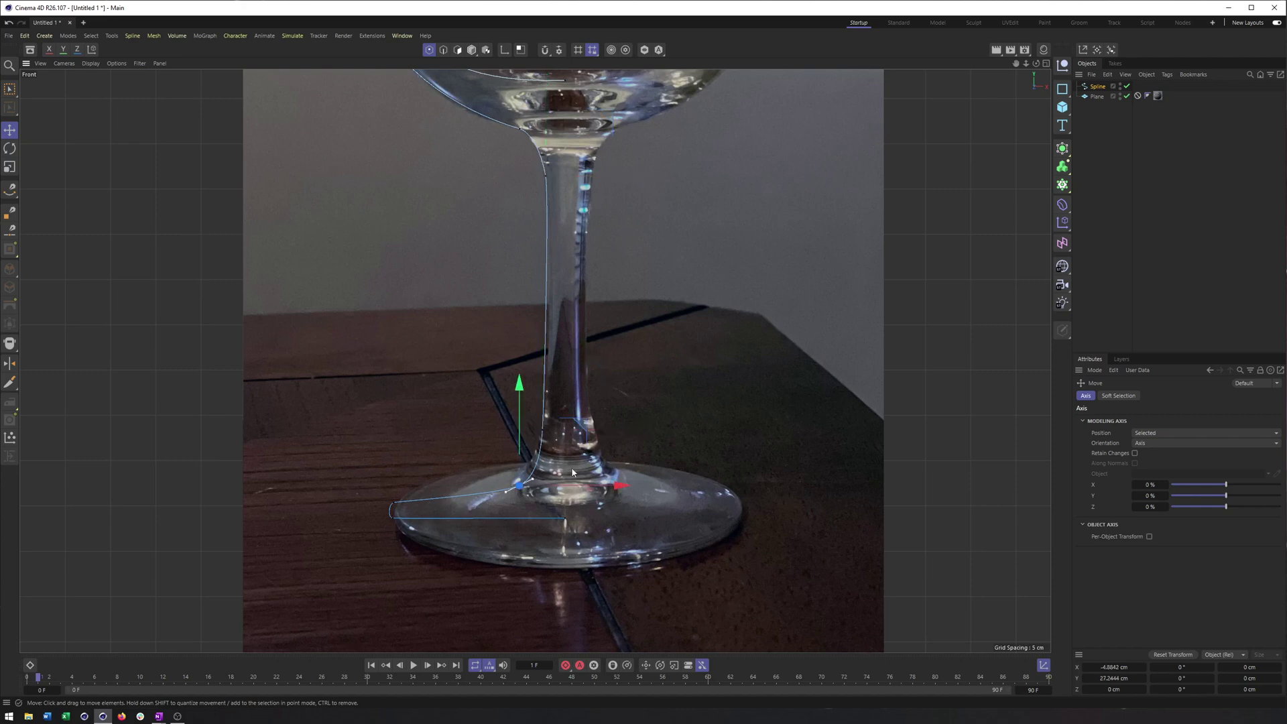
{"action": "left_click_drag", "start_coordinate": [571, 486], "coordinate": [558, 485]}
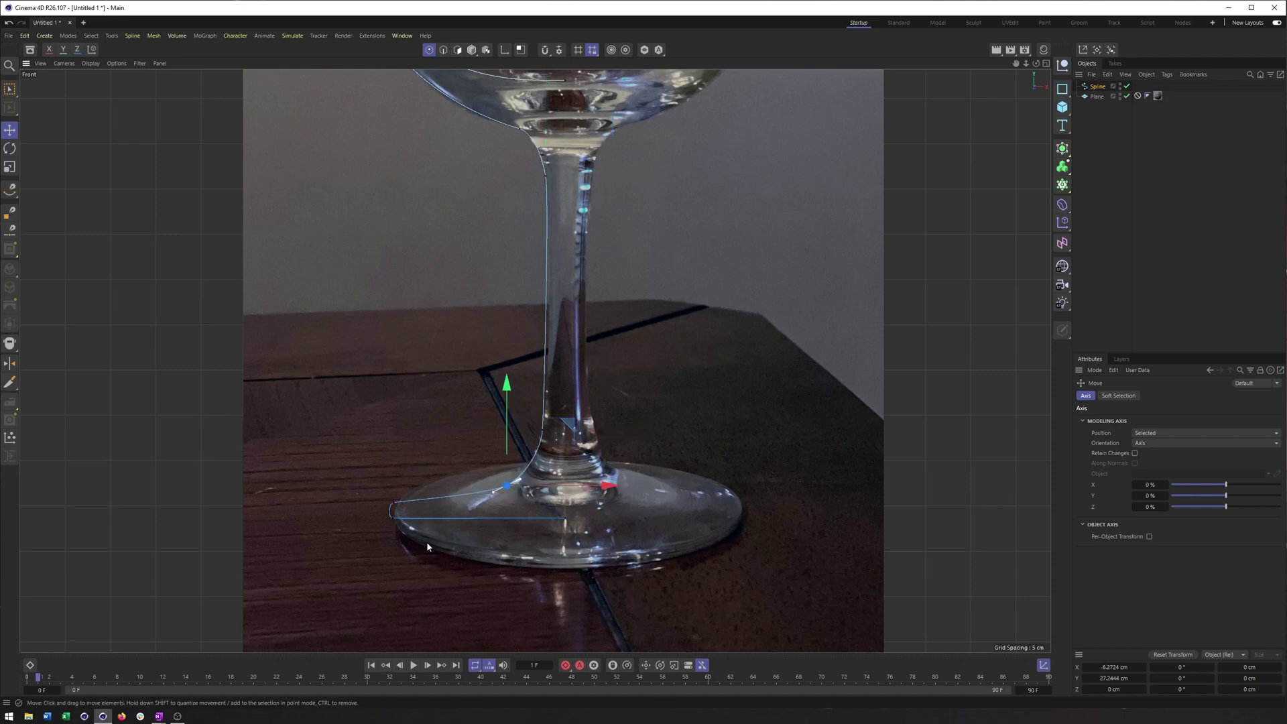
Add a Lathe generator to the scene for revolving the wine glass profile.
{"action": "scroll", "coordinate": [566, 403], "scroll_direction": "down", "scroll_amount": 3}
{"action": "middle_click_drag", "start_coordinate": [619, 225], "coordinate": [618, 427], "text": "alt"}
{"action": "scroll", "coordinate": [617, 430], "scroll_direction": "down", "scroll_amount": 2}
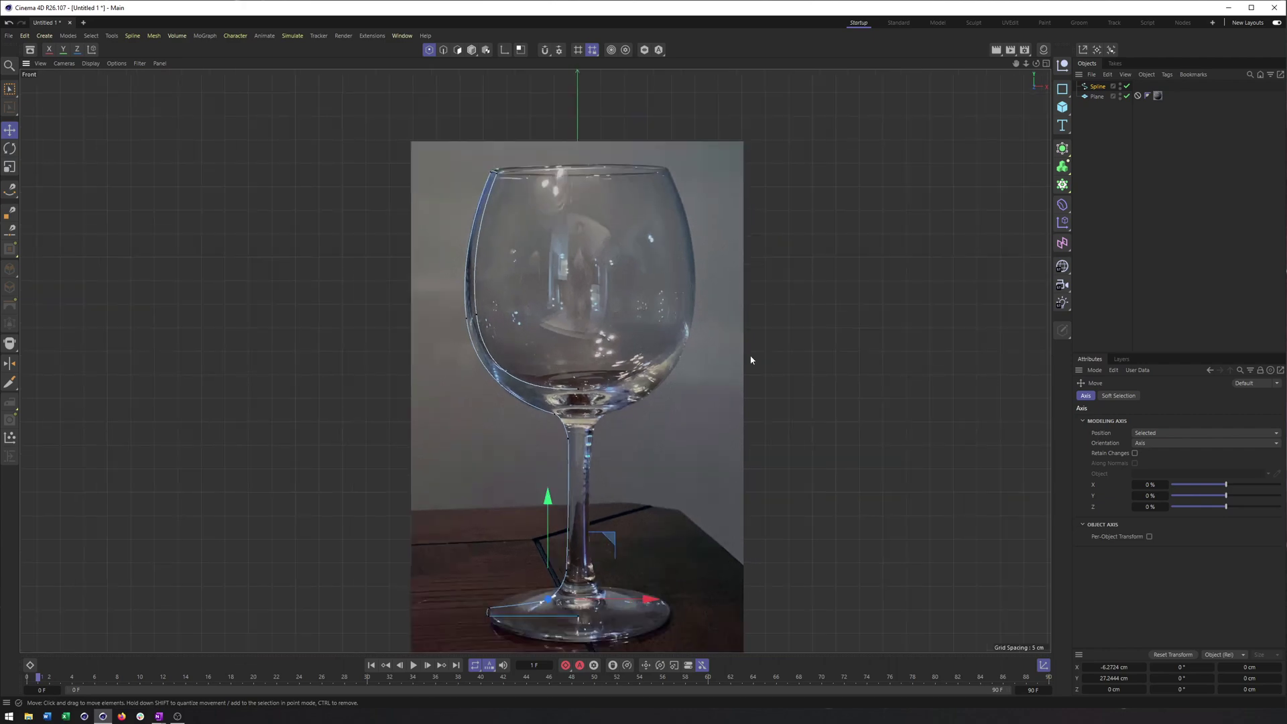
{"action": "left_click", "coordinate": [1065, 152]}
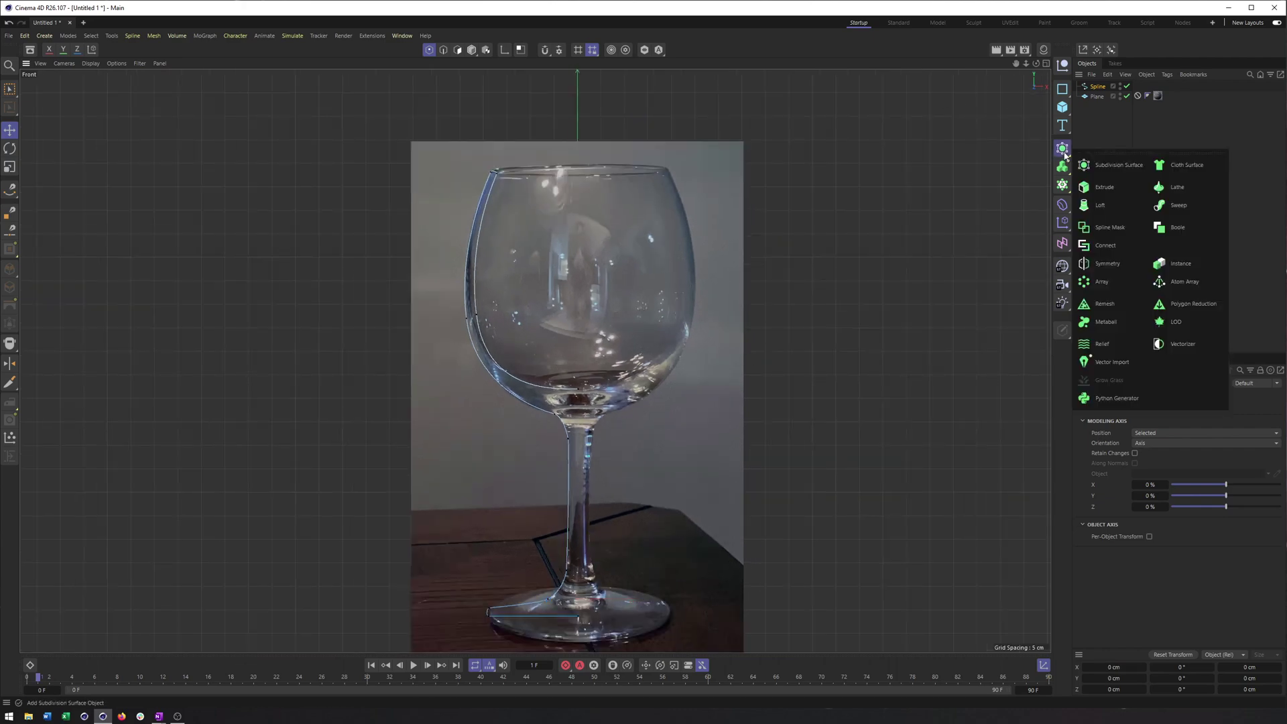
{"action": "left_click", "coordinate": [1187, 193]}
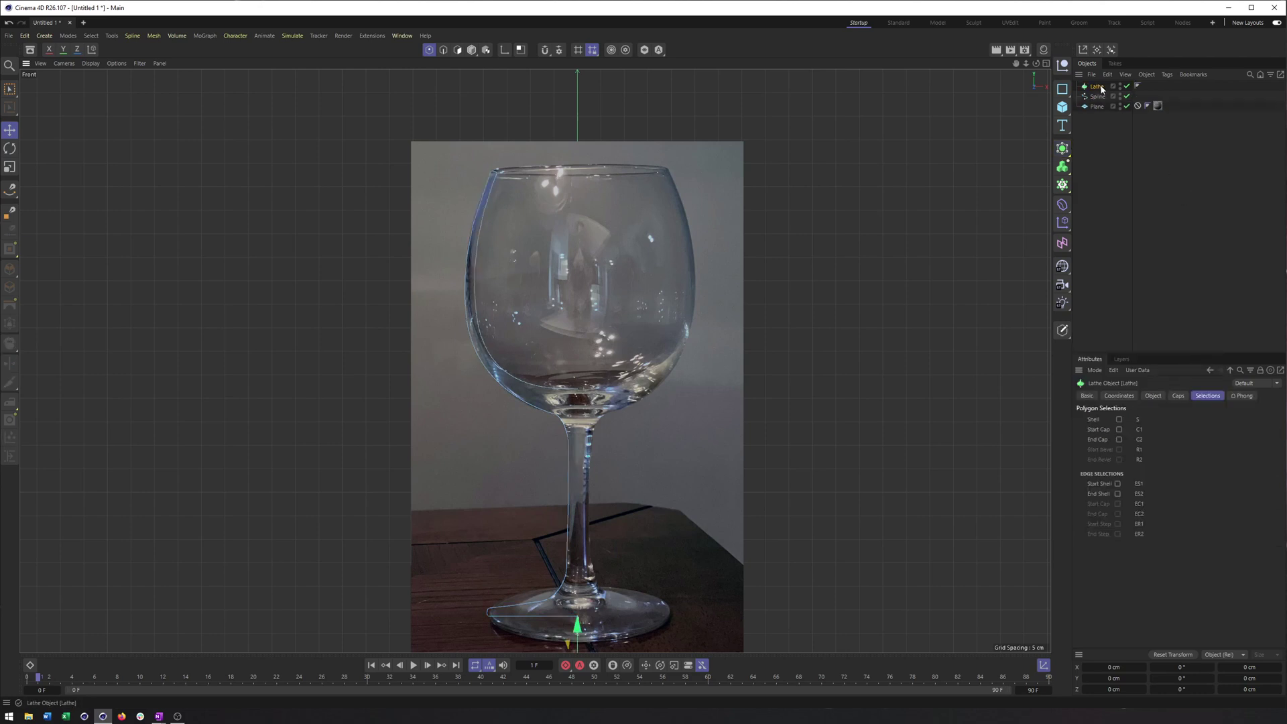
Examine how the spline profile follows the reference glass along the bowl, neck, stem and foot.
{"action": "scroll", "coordinate": [609, 420], "scroll_direction": "down", "scroll_amount": 2}
{"action": "left_click_drag", "start_coordinate": [584, 594], "coordinate": [585, 377]}
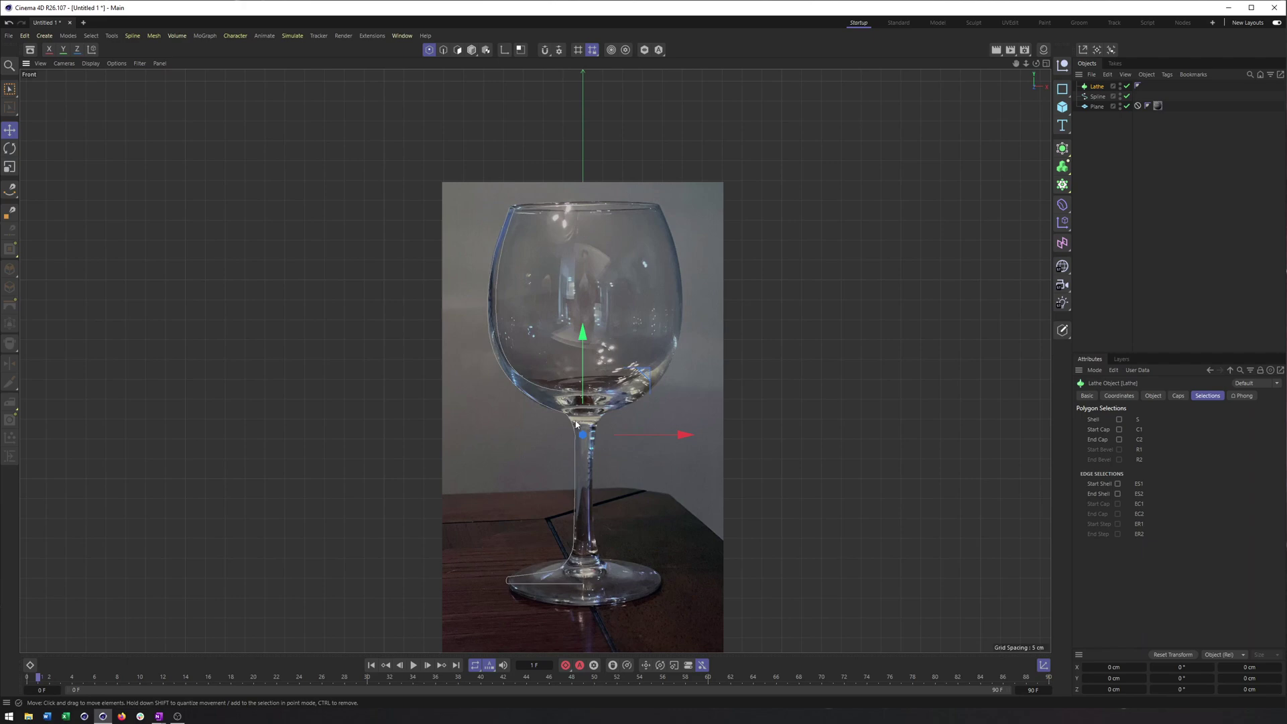
{"action": "scroll", "coordinate": [576, 429], "scroll_direction": "up", "scroll_amount": 4}
{"action": "scroll", "coordinate": [590, 456], "scroll_direction": "down", "scroll_amount": 3}
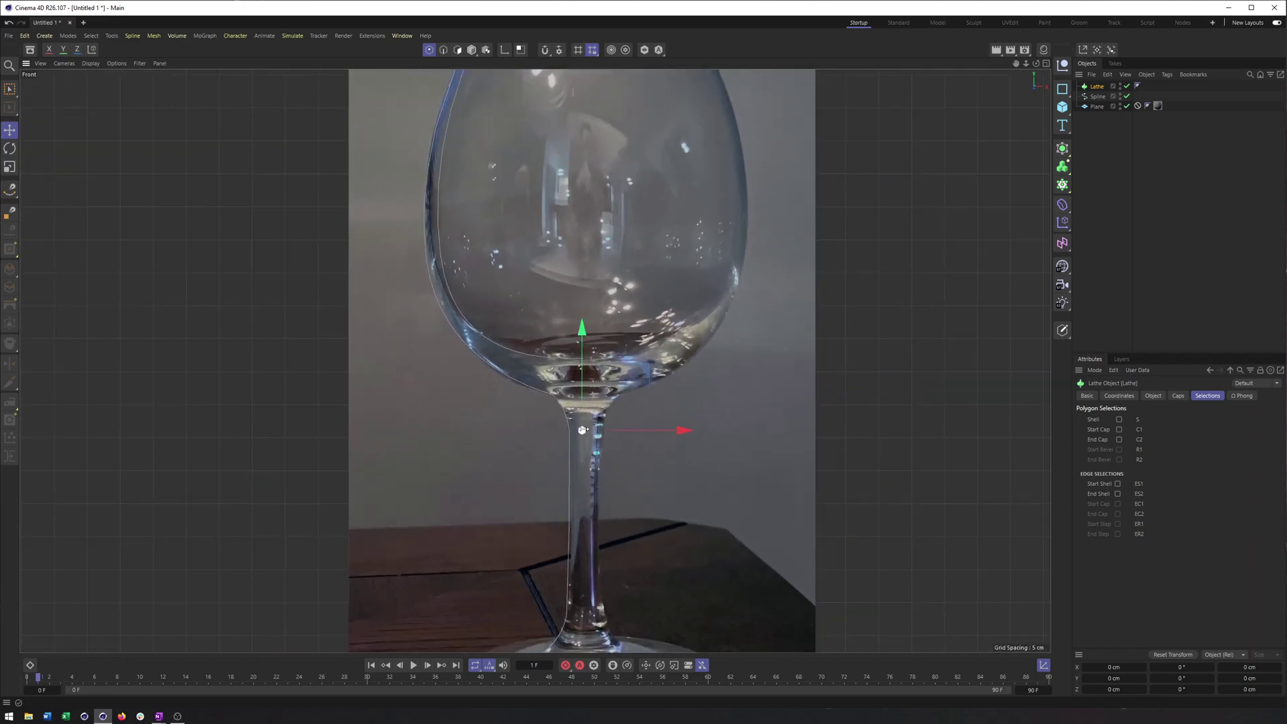
{"action": "middle_click_drag", "start_coordinate": [583, 430], "coordinate": [580, 355], "text": "alt"}
{"action": "right_click_drag", "start_coordinate": [576, 322], "coordinate": [602, 310], "text": "alt"}
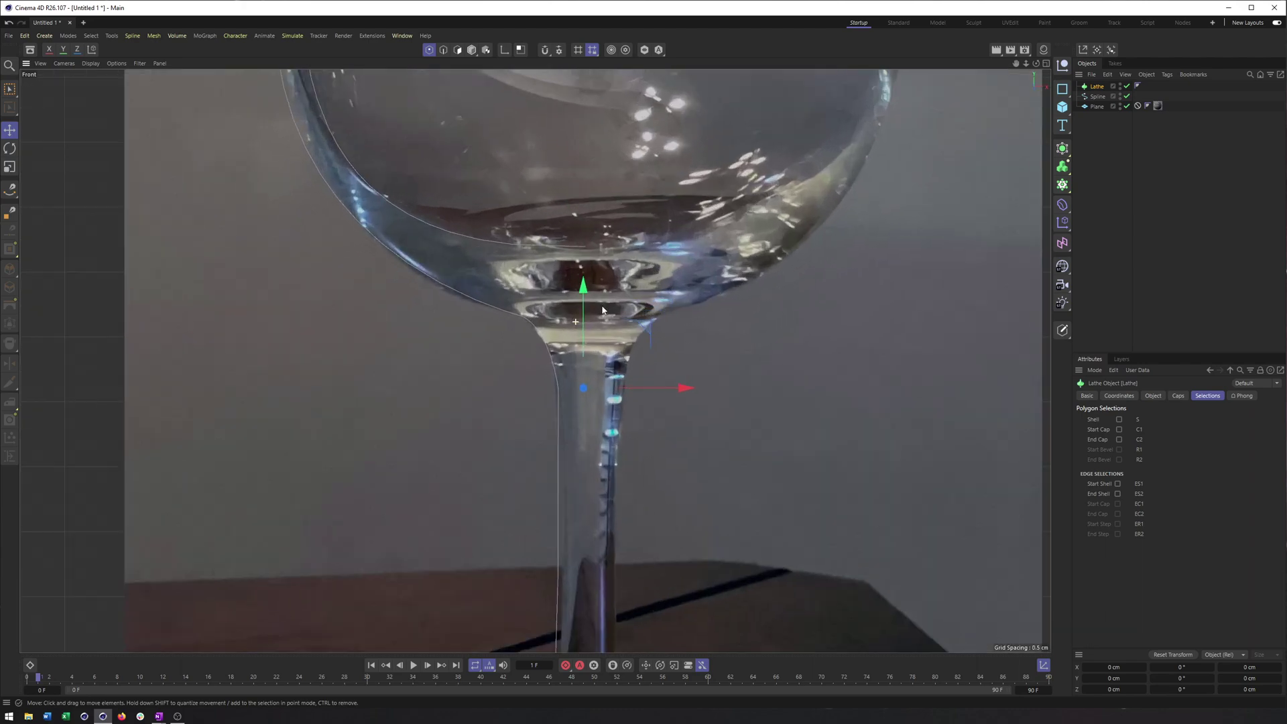
{"action": "scroll", "coordinate": [603, 311], "scroll_direction": "down", "scroll_amount": 1}
{"action": "left_click_drag", "start_coordinate": [601, 309], "coordinate": [595, 173]}
{"action": "scroll", "coordinate": [574, 324], "scroll_direction": "down", "scroll_amount": 4}
{"action": "middle_click_drag", "start_coordinate": [585, 310], "coordinate": [568, 371], "text": "alt"}
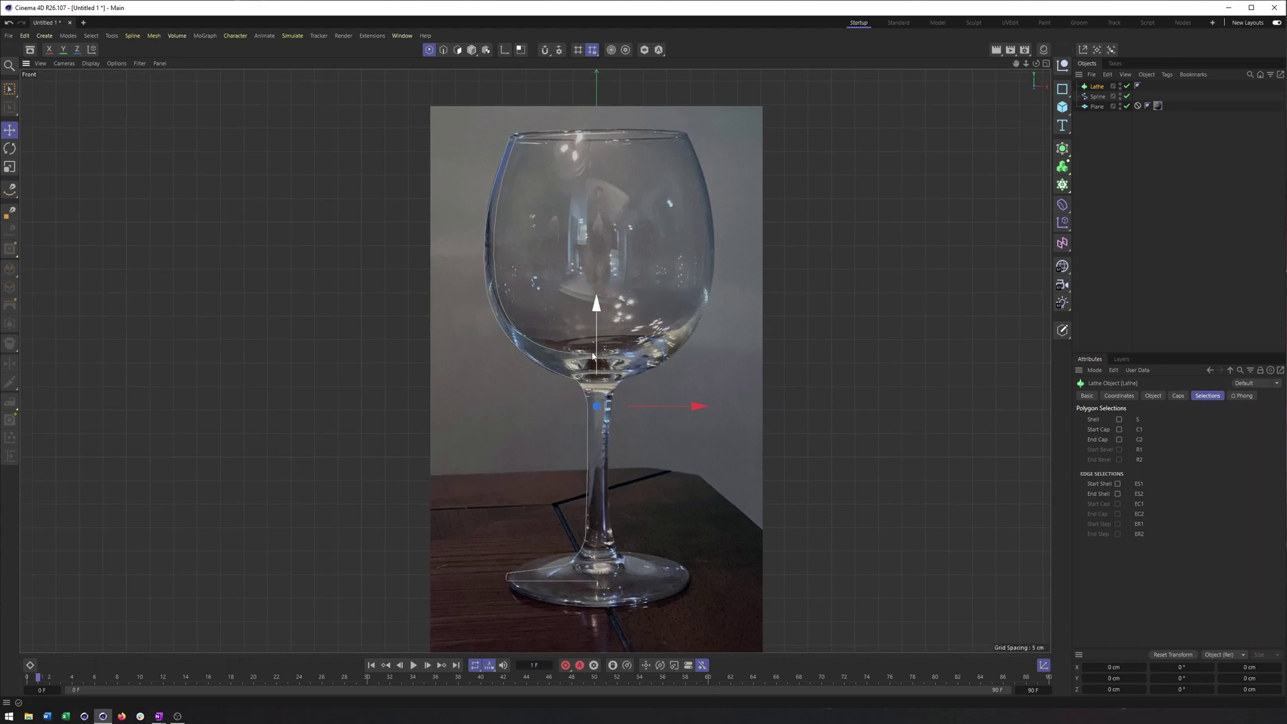
{"action": "scroll", "coordinate": [600, 387], "scroll_direction": "up", "scroll_amount": 2}
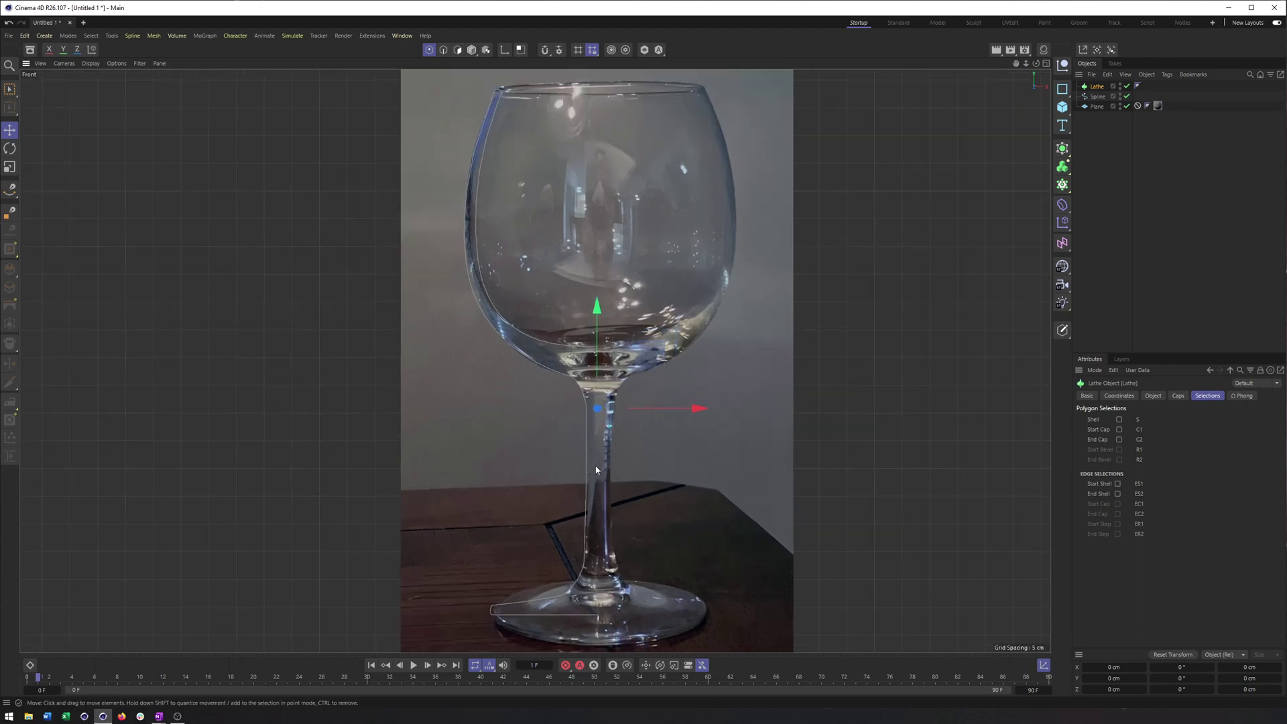
{"action": "middle_click_drag", "start_coordinate": [651, 265], "coordinate": [651, 290], "text": "alt"}
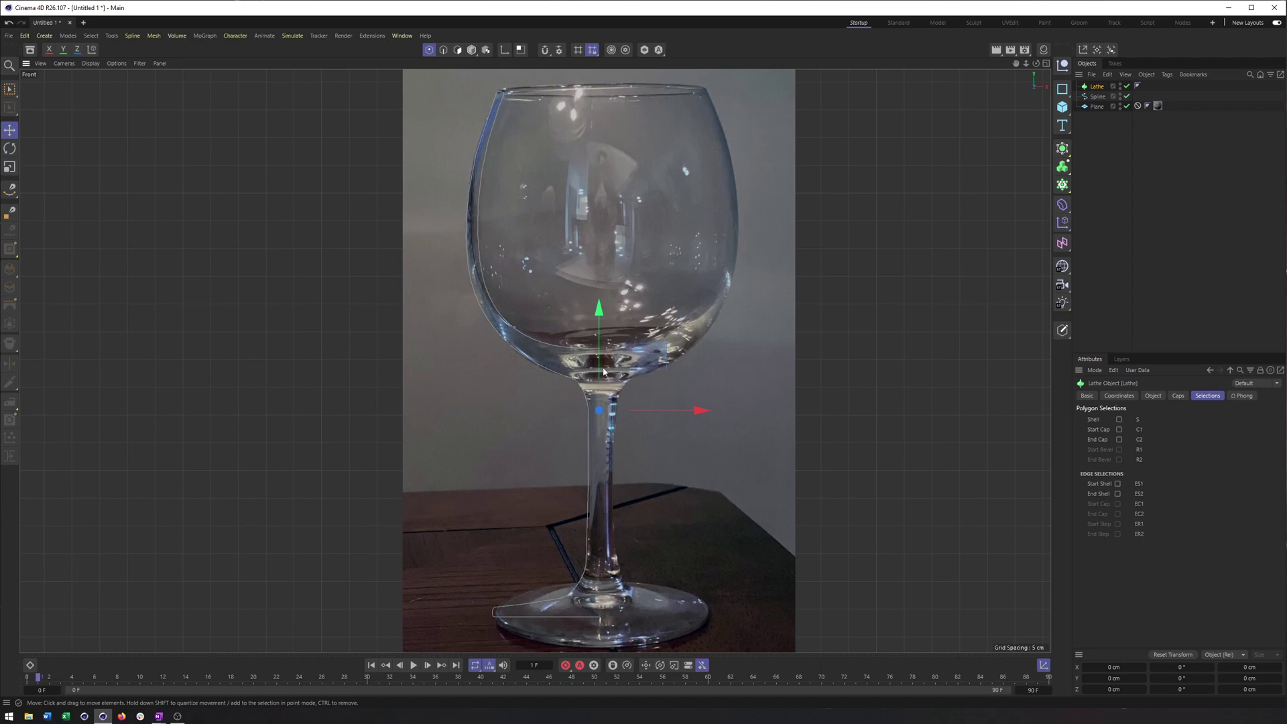
{"action": "scroll", "coordinate": [534, 359], "scroll_direction": "up", "scroll_amount": 4}
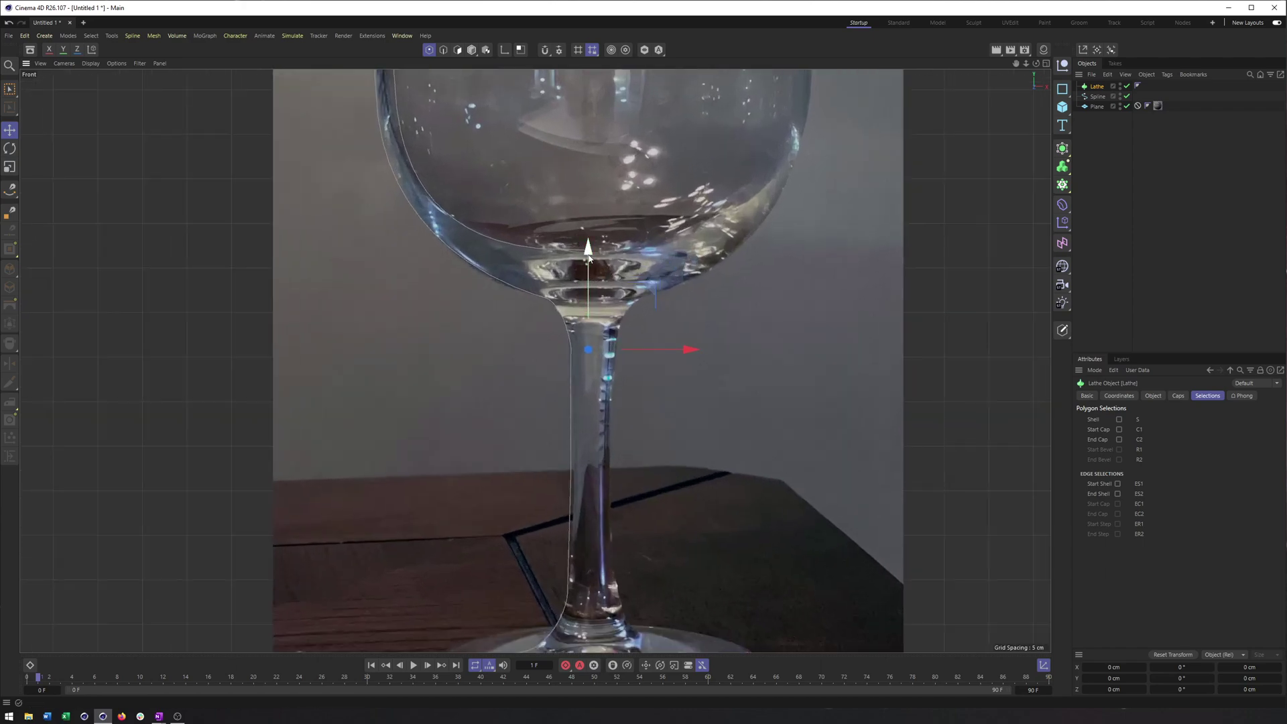
{"action": "middle_click_drag", "start_coordinate": [614, 460], "coordinate": [634, 283], "text": "alt"}
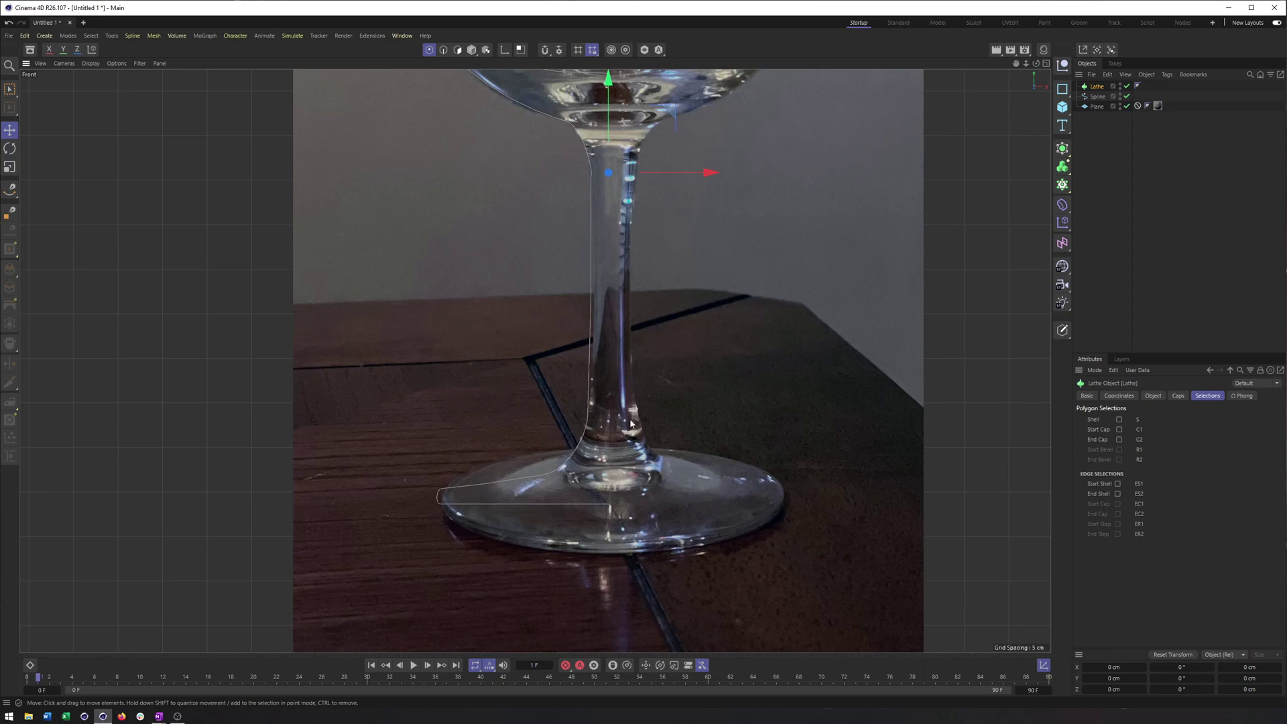
{"action": "scroll", "coordinate": [594, 445], "scroll_direction": "down", "scroll_amount": 5}
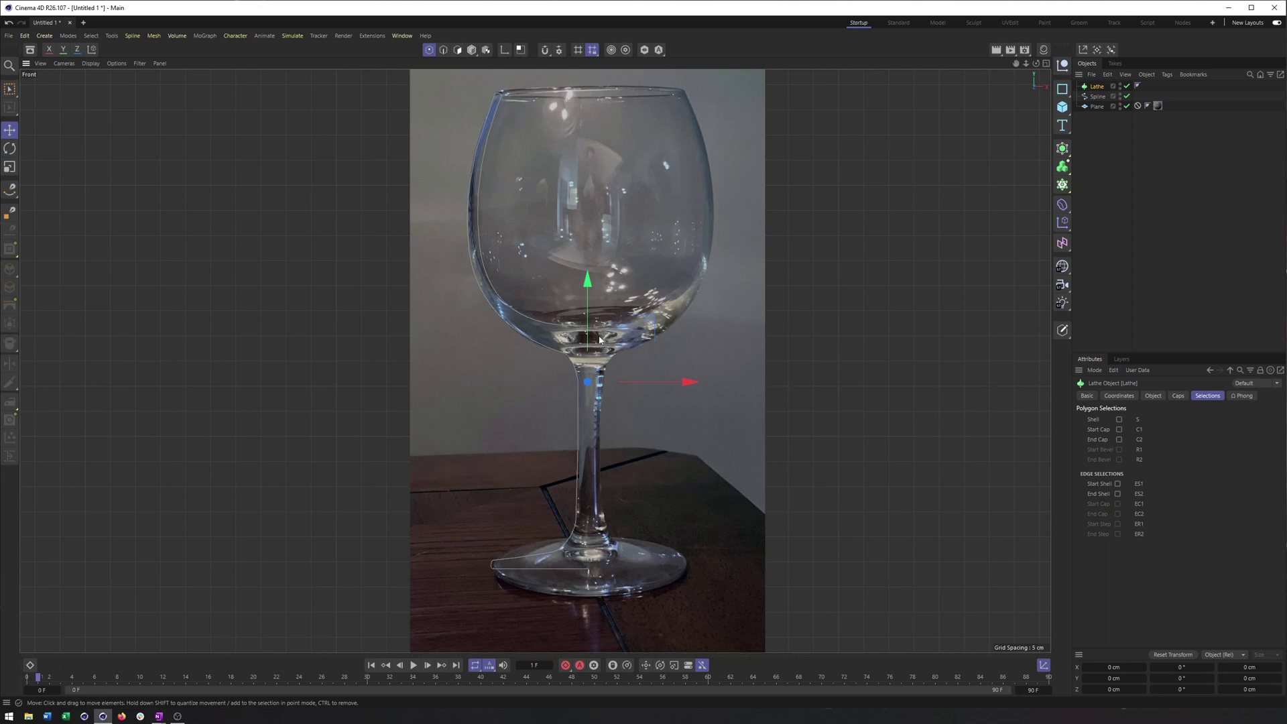
{"action": "middle_click_drag", "start_coordinate": [598, 346], "coordinate": [592, 360], "text": "alt"}
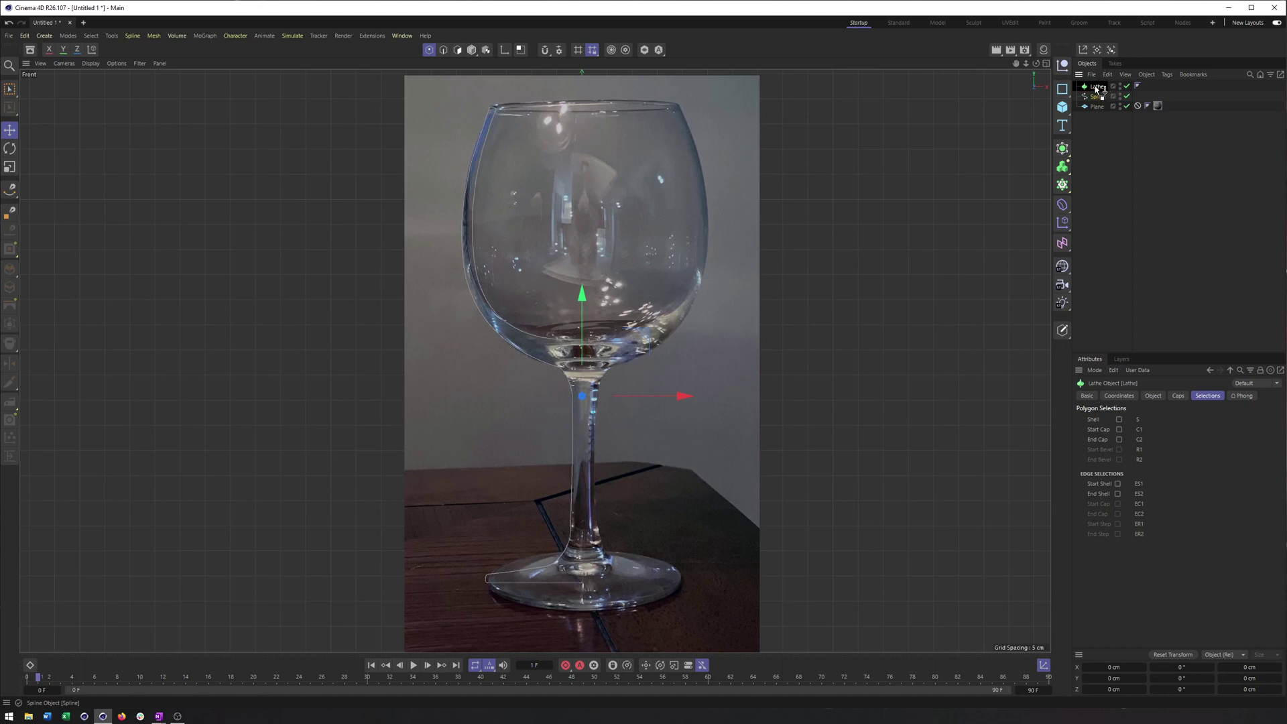
Make the spline a child of the Lathe and compare the revolved glass with the reference image.
{"action": "left_click_drag", "start_coordinate": [1097, 87], "coordinate": [1098, 86]}
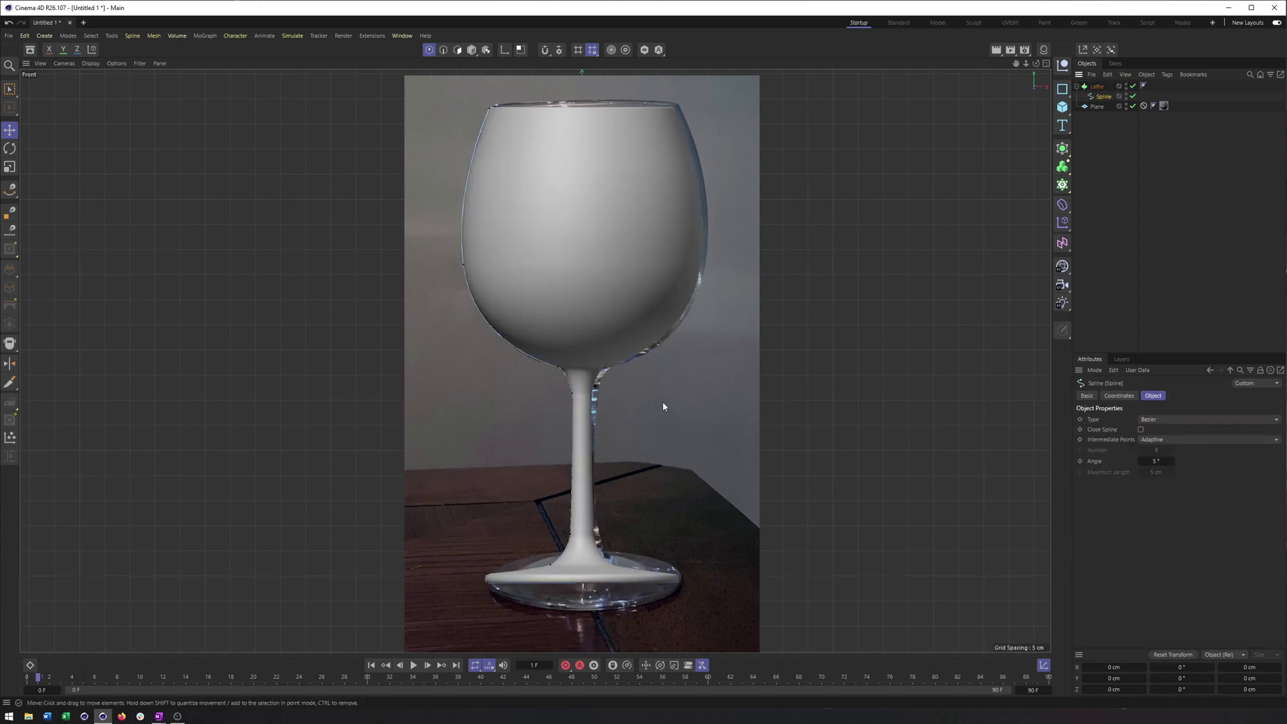
{"action": "scroll", "coordinate": [582, 462], "scroll_direction": "up", "scroll_amount": 3}
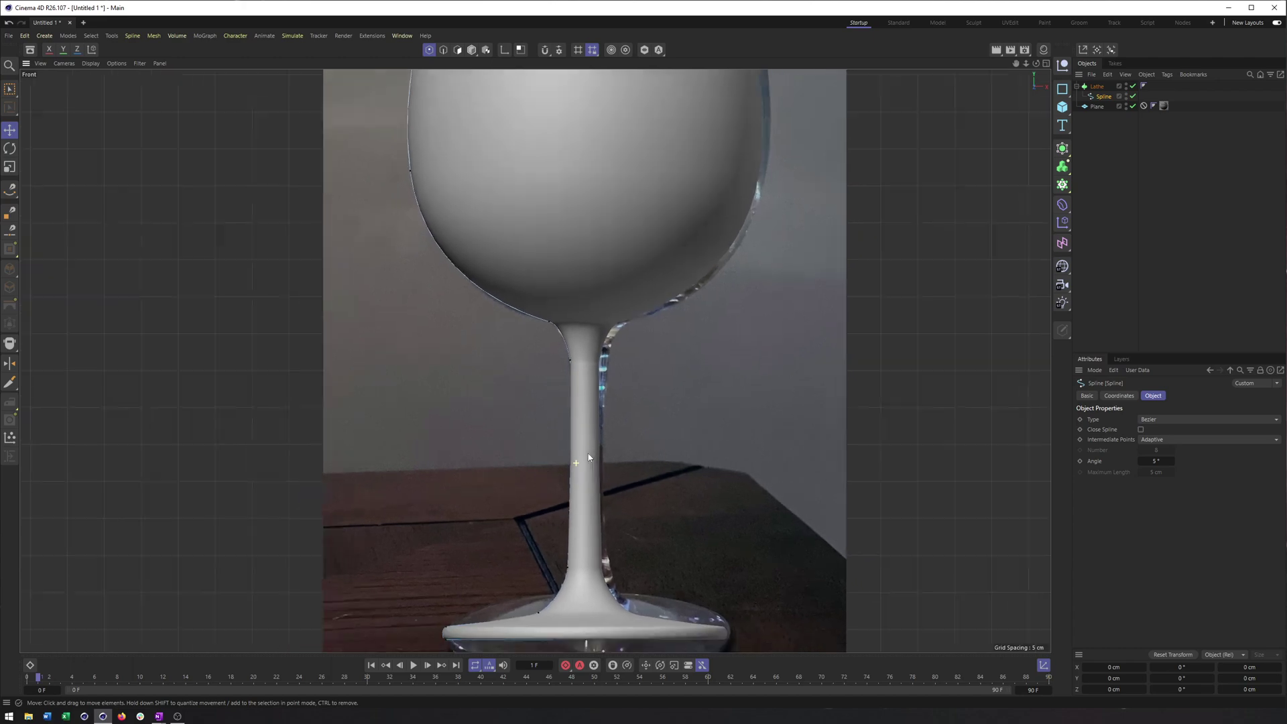
{"action": "scroll", "coordinate": [589, 453], "scroll_direction": "down", "scroll_amount": 2}
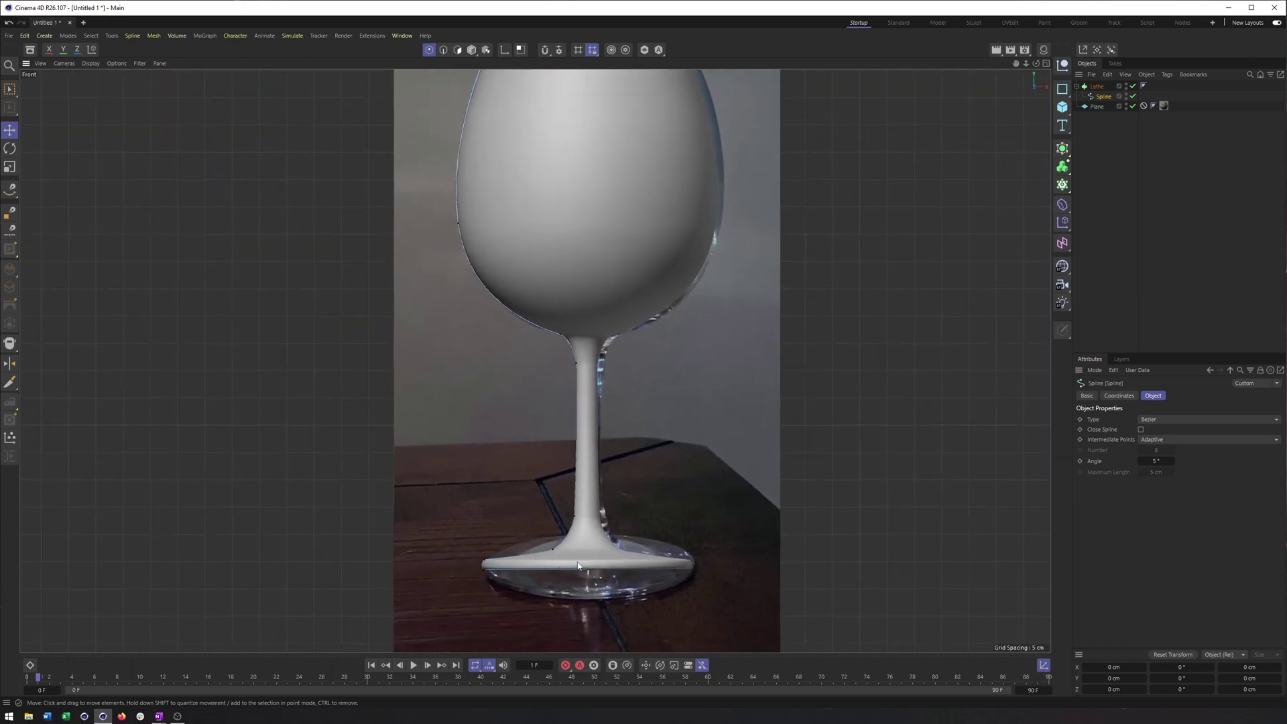
{"action": "middle_click_drag", "start_coordinate": [744, 279], "coordinate": [747, 344], "text": "alt"}
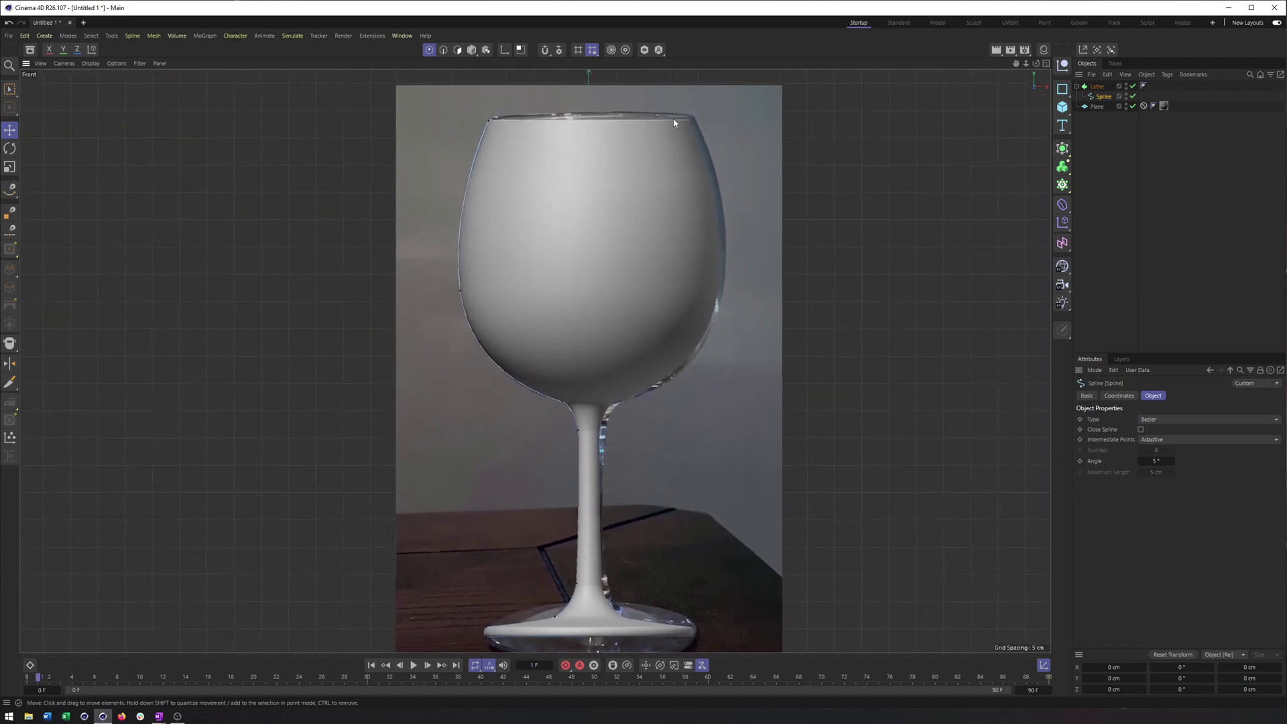
With the Lathe temporarily disabled, select all profile points away from the central axis, including the stem's top point, using Rectangle Selection.
{"action": "left_click", "coordinate": [1134, 86]}
{"action": "middle_click_drag", "start_coordinate": [532, 387], "coordinate": [566, 341], "text": "alt"}
{"action": "scroll", "coordinate": [566, 341], "scroll_direction": "down", "scroll_amount": 2}
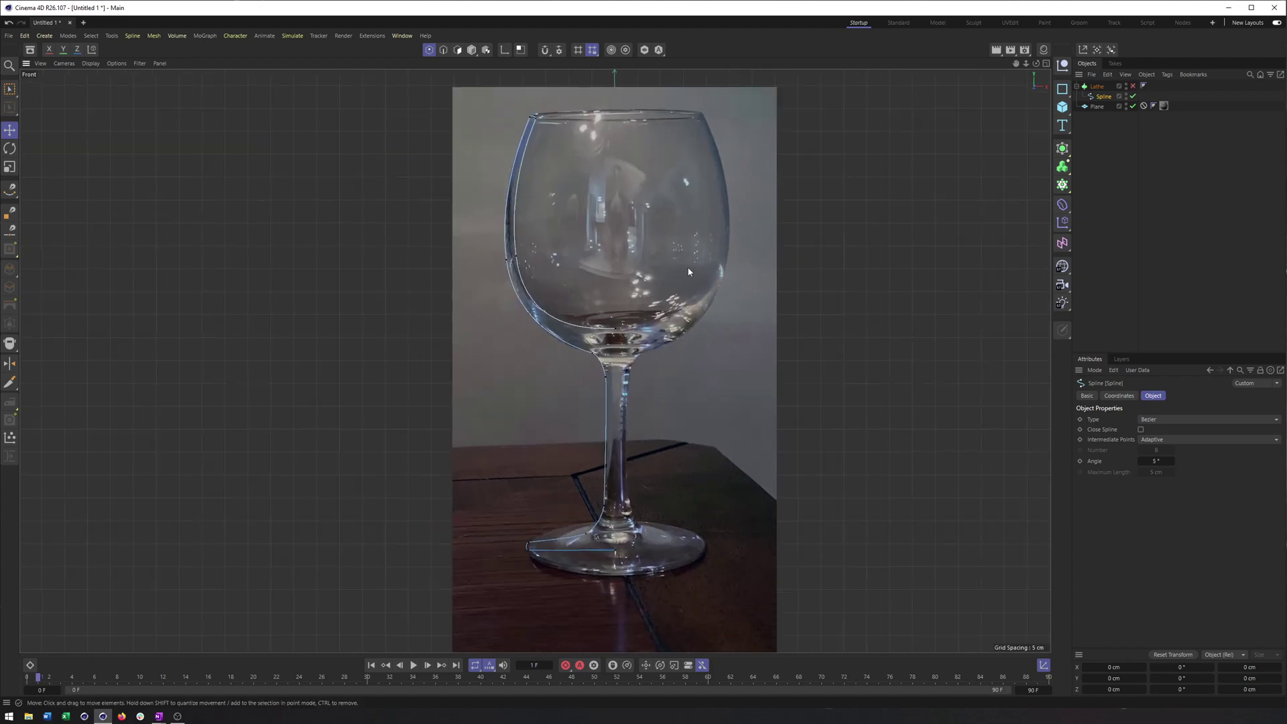
{"action": "left_click", "coordinate": [9, 89]}
{"action": "left_click", "coordinate": [42, 124]}
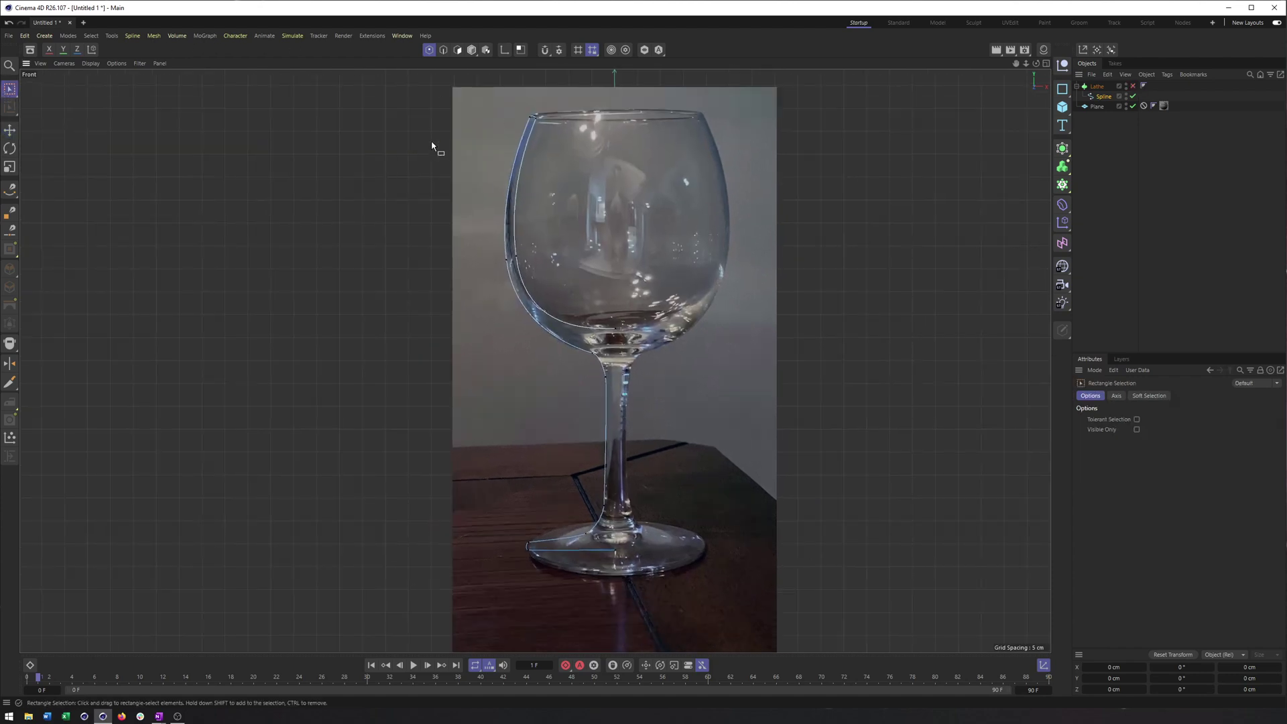
{"action": "left_click_drag", "start_coordinate": [386, 93], "coordinate": [608, 624]}
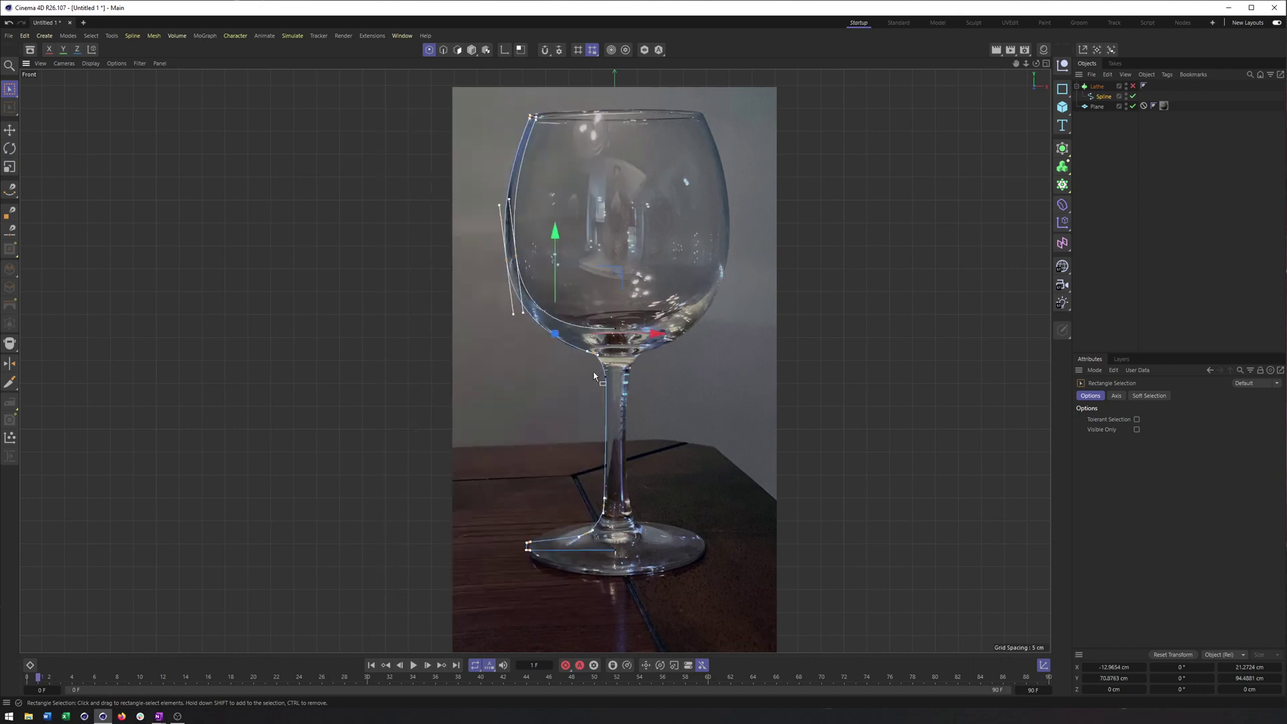
{"action": "left_click_drag", "start_coordinate": [588, 372], "coordinate": [619, 403]}
{"action": "left_click_drag", "start_coordinate": [499, 493], "coordinate": [577, 594]}
{"action": "left_click", "coordinate": [1133, 86]}
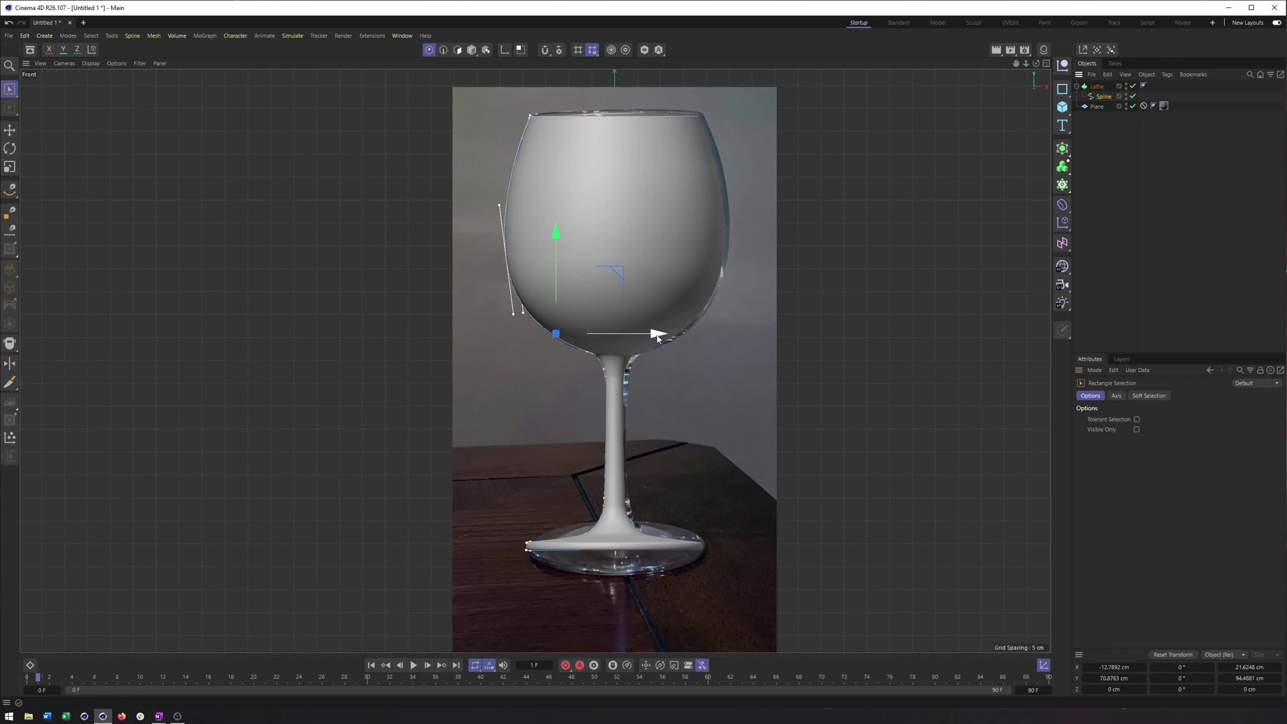
Shift the Lathe slightly sideways to match the reference glass and move the selected profile points slightly outward to widen the model.
{"action": "left_click_drag", "start_coordinate": [658, 335], "coordinate": [655, 334]}
{"action": "left_click", "coordinate": [633, 377]}
{"action": "left_click_drag", "start_coordinate": [689, 375], "coordinate": [689, 379]}
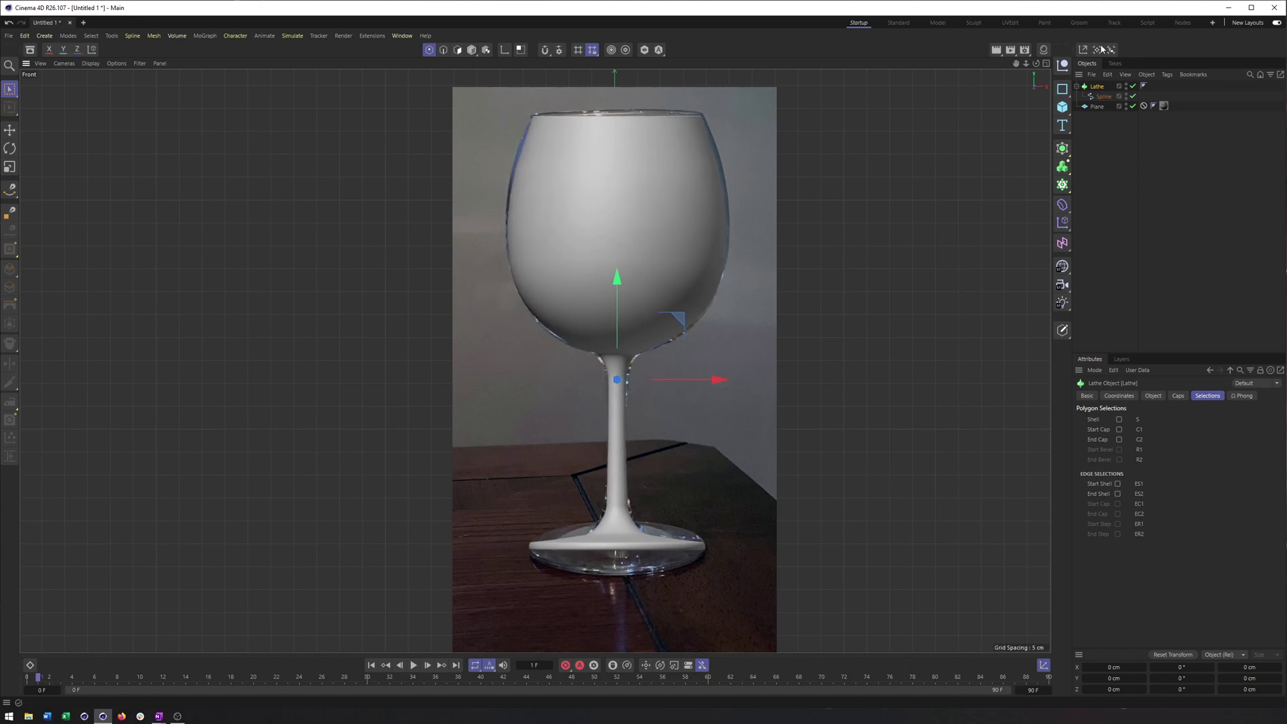
{"action": "left_click", "coordinate": [1103, 97]}
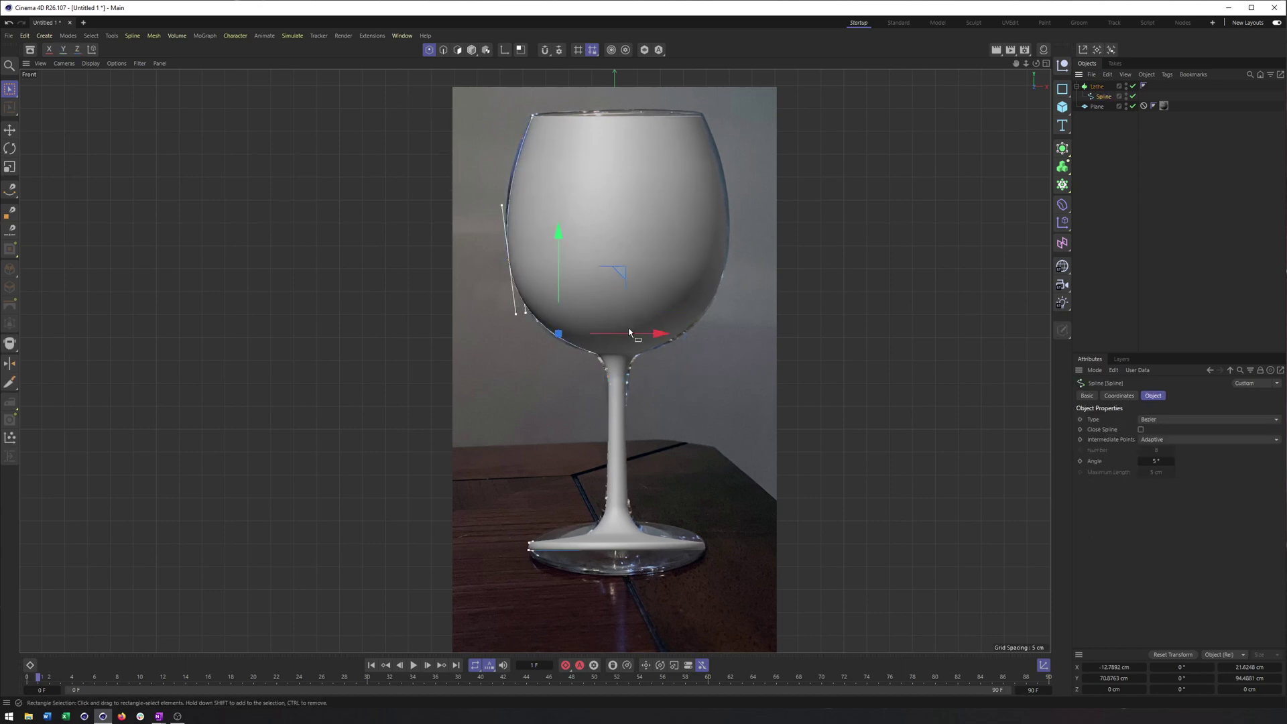
{"action": "left_click_drag", "start_coordinate": [630, 332], "coordinate": [637, 333]}
{"action": "left_click", "coordinate": [434, 192]}
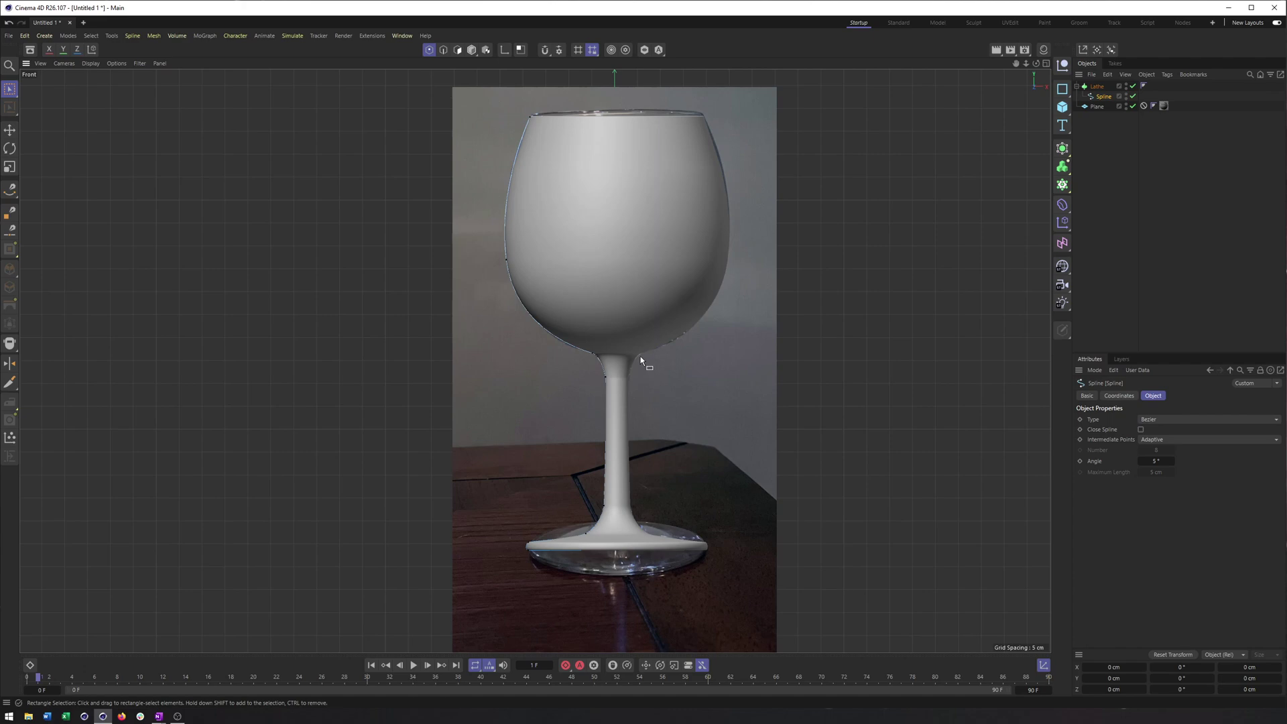
In the perspective view, reduce the Lathe's angle to 0° and hide the reference image plane.
{"action": "key", "text": "F1"}
{"action": "mouse_move", "coordinate": [631, 220]}
{"action": "left_mouse_down", "text": "alt"}
{"action": "mouse_move", "coordinate": [657, 212]}
{"action": "mouse_move", "coordinate": [631, 220]}
{"action": "left_mouse_up", "text": "alt"}
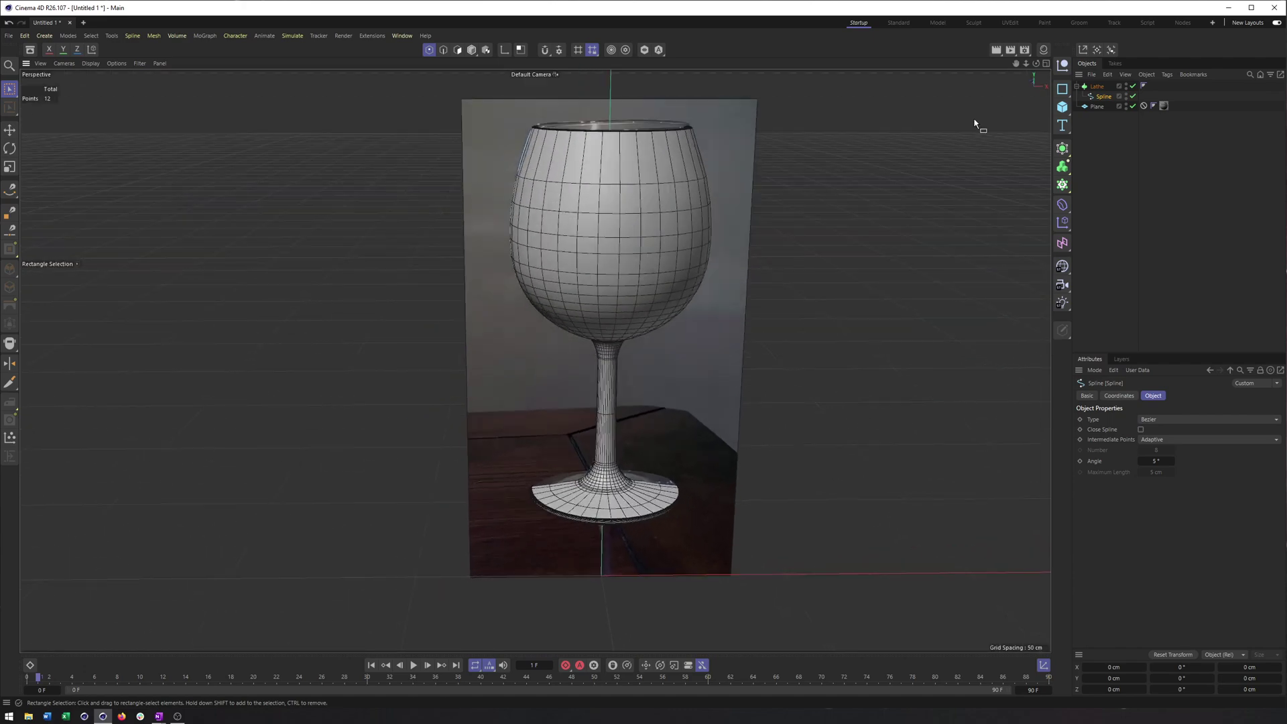
{"action": "left_click", "coordinate": [1086, 87]}
{"action": "middle_click_drag", "start_coordinate": [653, 317], "coordinate": [645, 347], "text": "alt"}
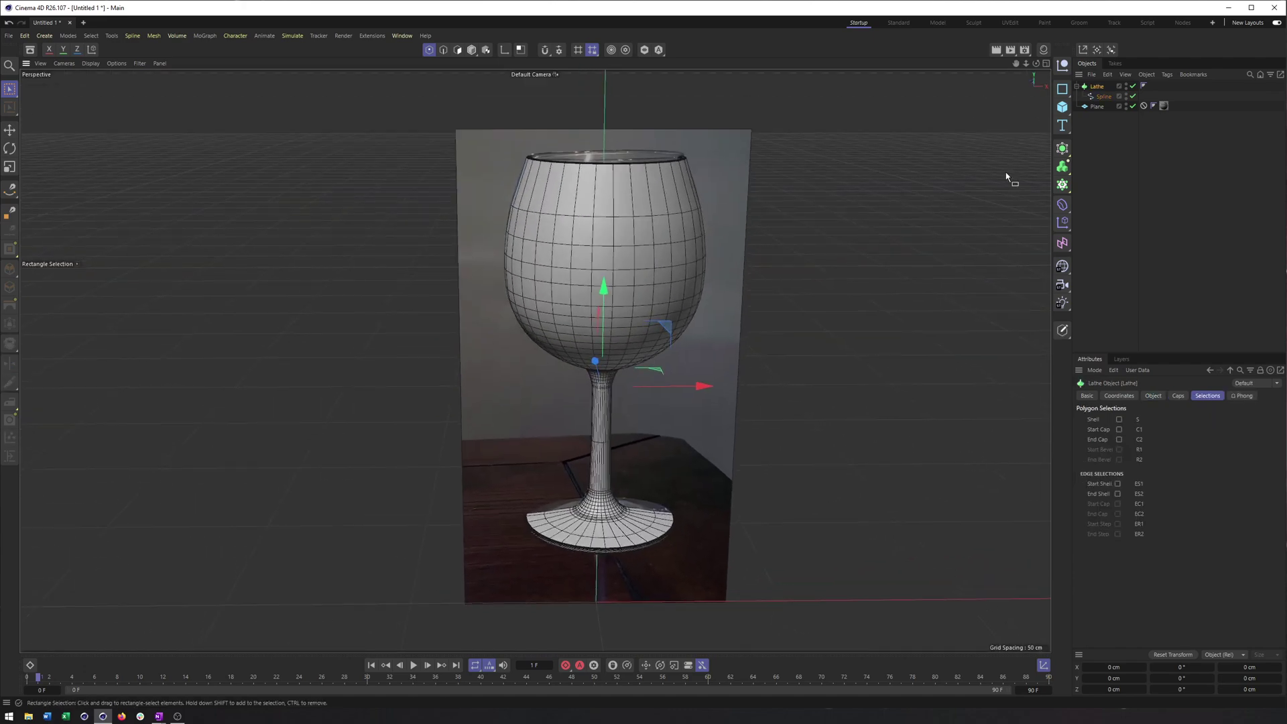
{"action": "left_click", "coordinate": [1154, 396]}
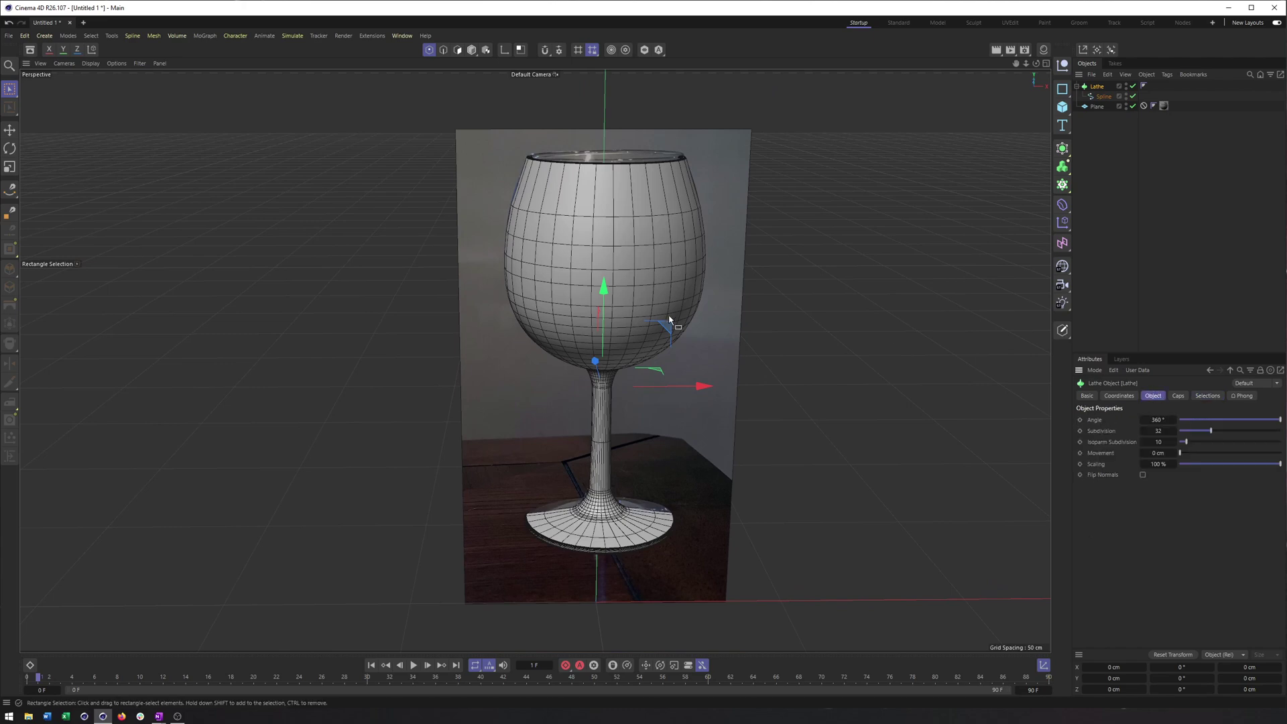
{"action": "left_click_drag", "start_coordinate": [669, 321], "coordinate": [678, 328], "text": "alt"}
{"action": "left_click_drag", "start_coordinate": [1278, 420], "coordinate": [1182, 420]}
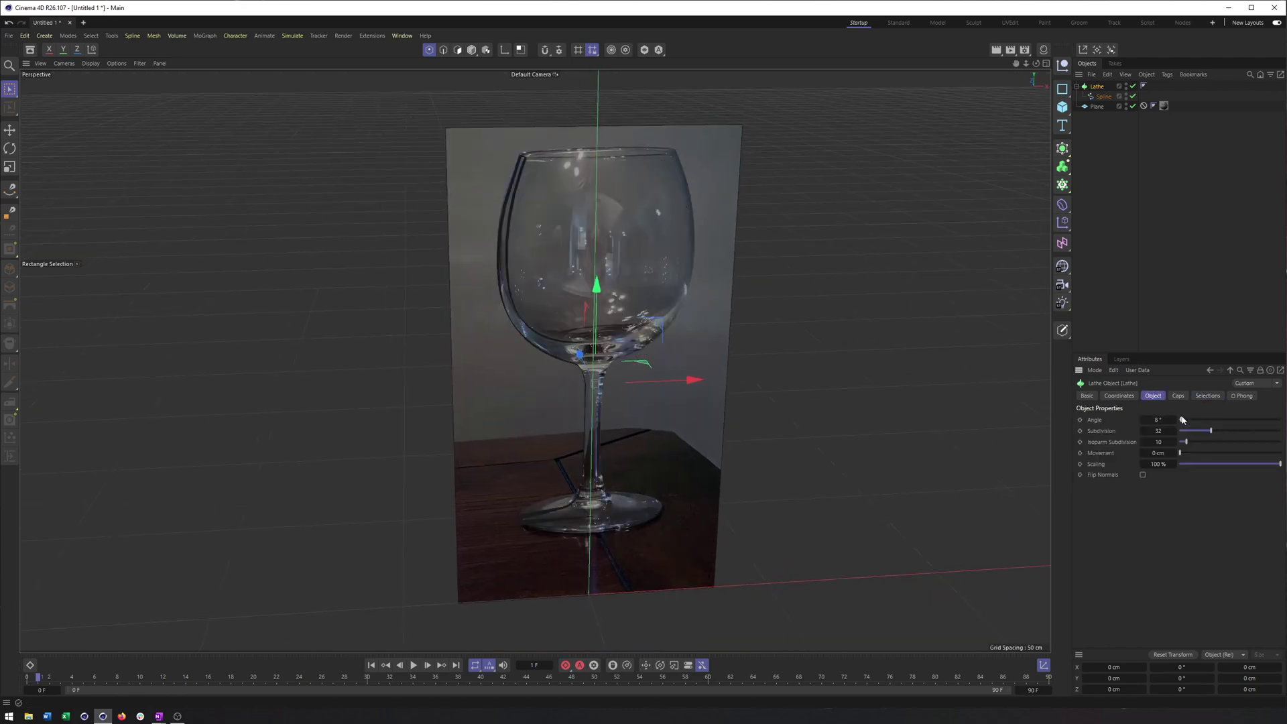
{"action": "left_click", "coordinate": [1127, 105]}
{"action": "left_click", "coordinate": [1126, 105]}
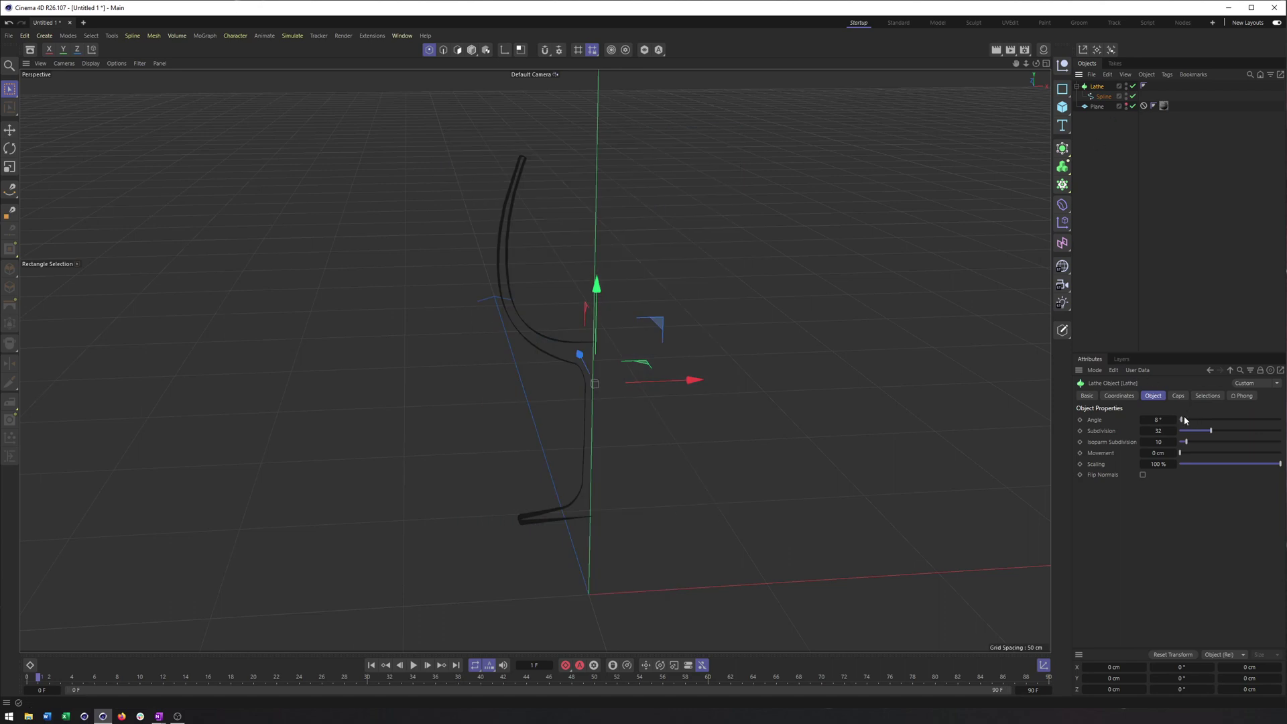
Sweep the Lathe's angle back to 360° and set its subdivision to 49.
{"action": "left_click_drag", "start_coordinate": [1182, 420], "coordinate": [1228, 425]}
{"action": "scroll", "coordinate": [613, 227], "scroll_direction": "up", "scroll_amount": 3}
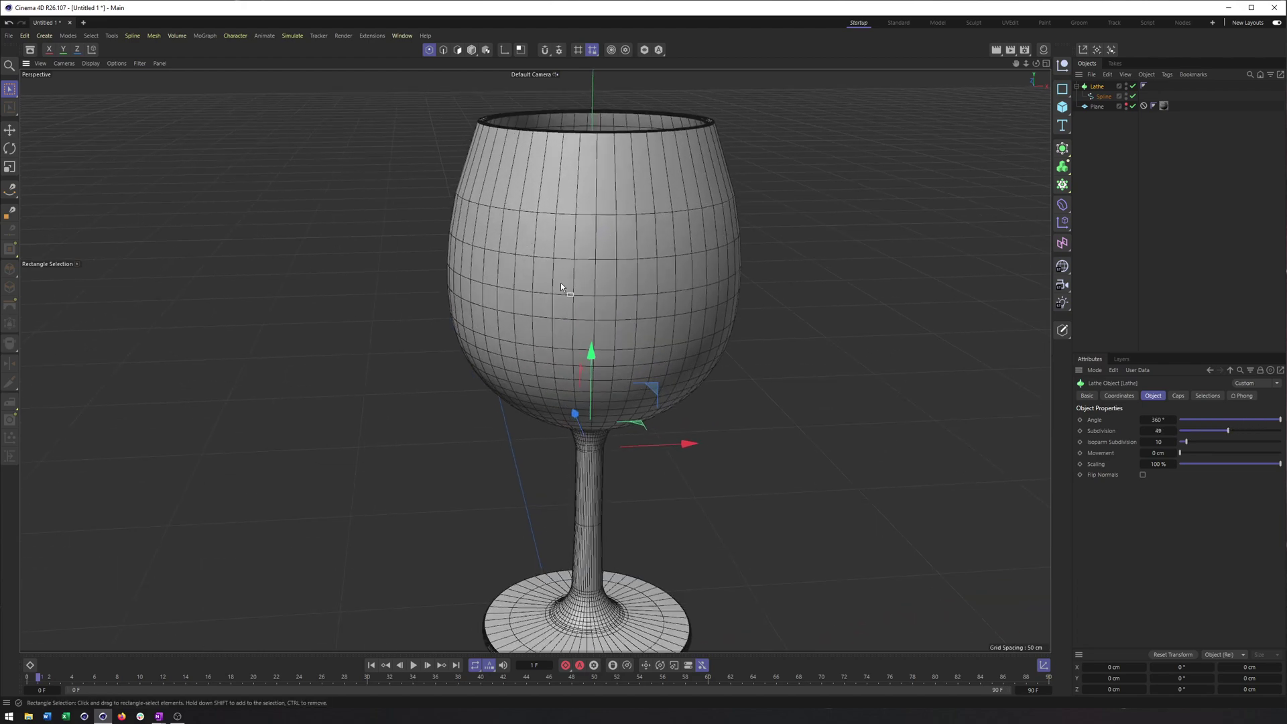
{"action": "left_click_drag", "start_coordinate": [560, 283], "coordinate": [579, 272], "text": "alt"}
{"action": "scroll", "coordinate": [570, 272], "scroll_direction": "down", "scroll_amount": 2}
{"action": "middle_click_drag", "start_coordinate": [564, 272], "coordinate": [563, 206], "text": "alt"}
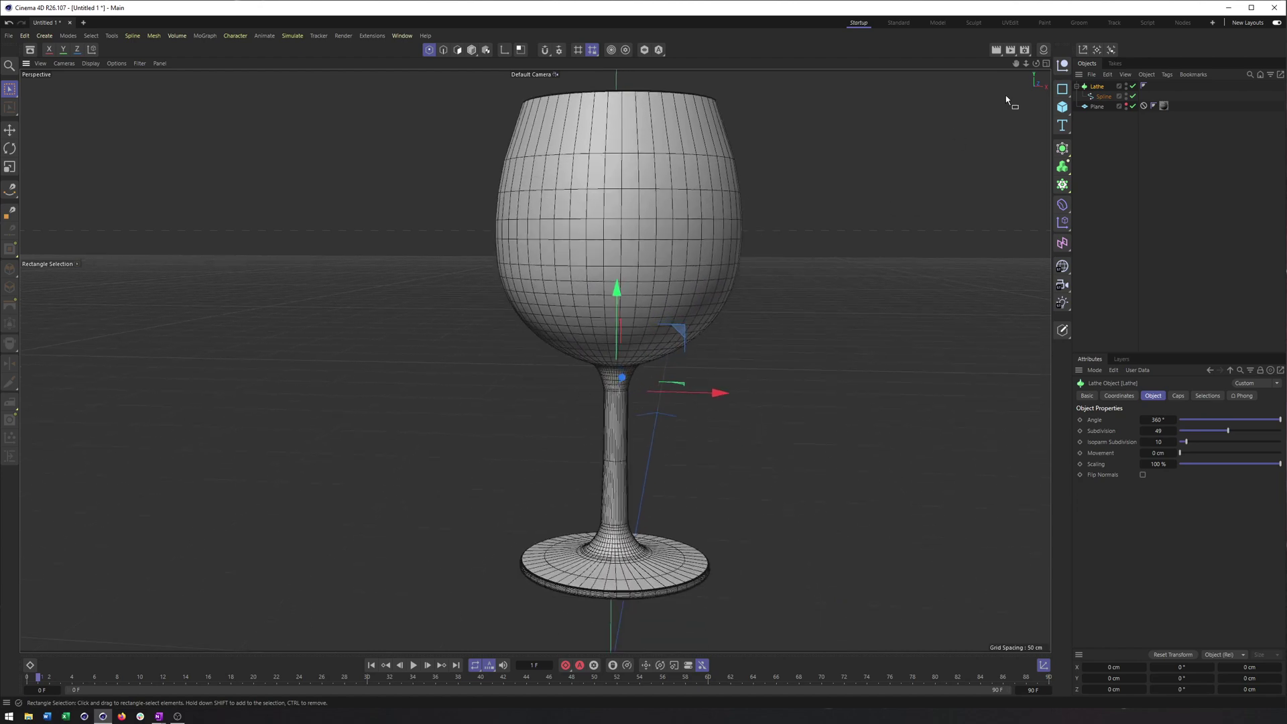
Set the angle of the spline's adaptive intermediate points to 3°.
{"action": "left_click", "coordinate": [1103, 95]}
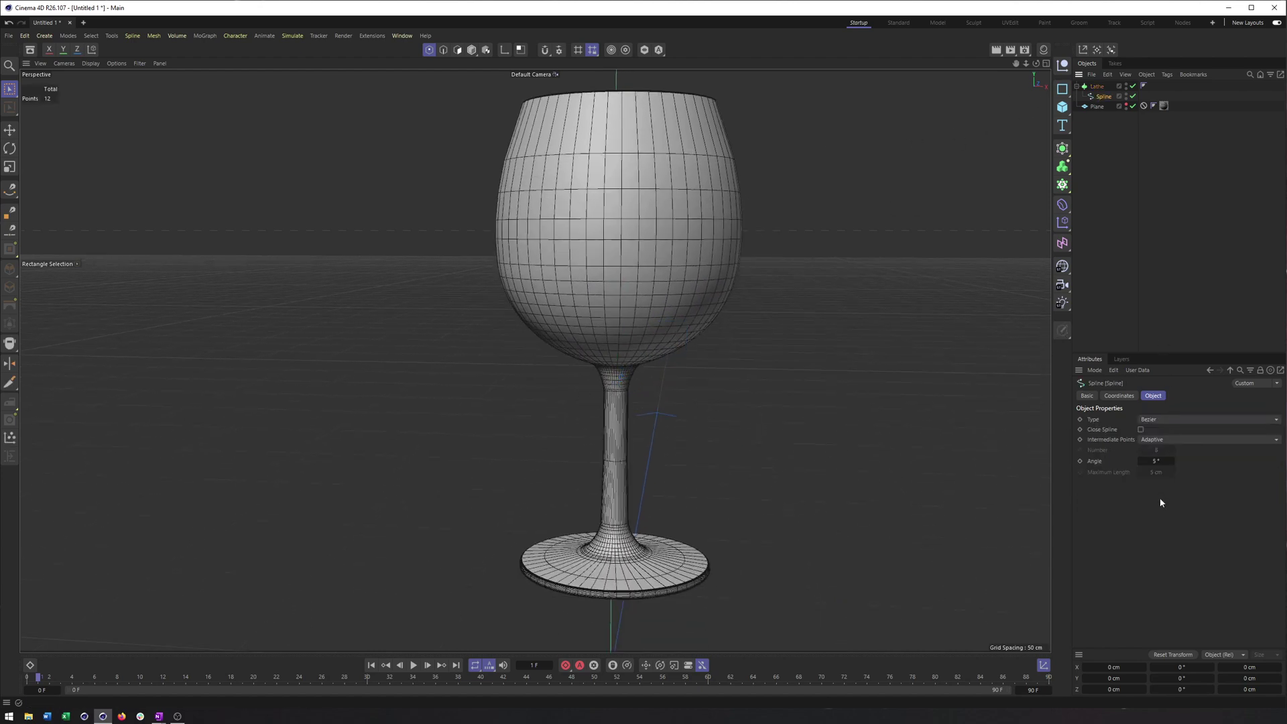
{"action": "left_click", "coordinate": [1140, 461]}
{"action": "left_click", "coordinate": [1141, 461]}
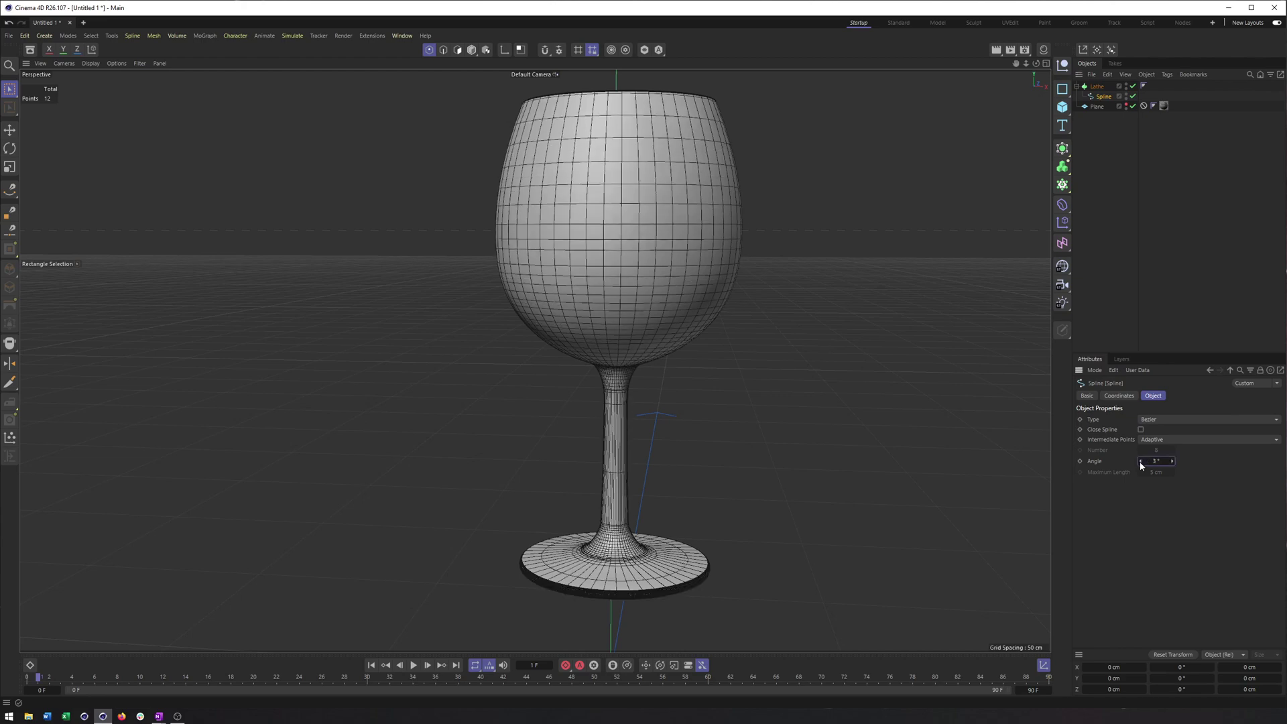
Change the spline's intermediate points to Natural and inspect the mesh density around the glass's rim.
{"action": "left_click", "coordinate": [1156, 441]}
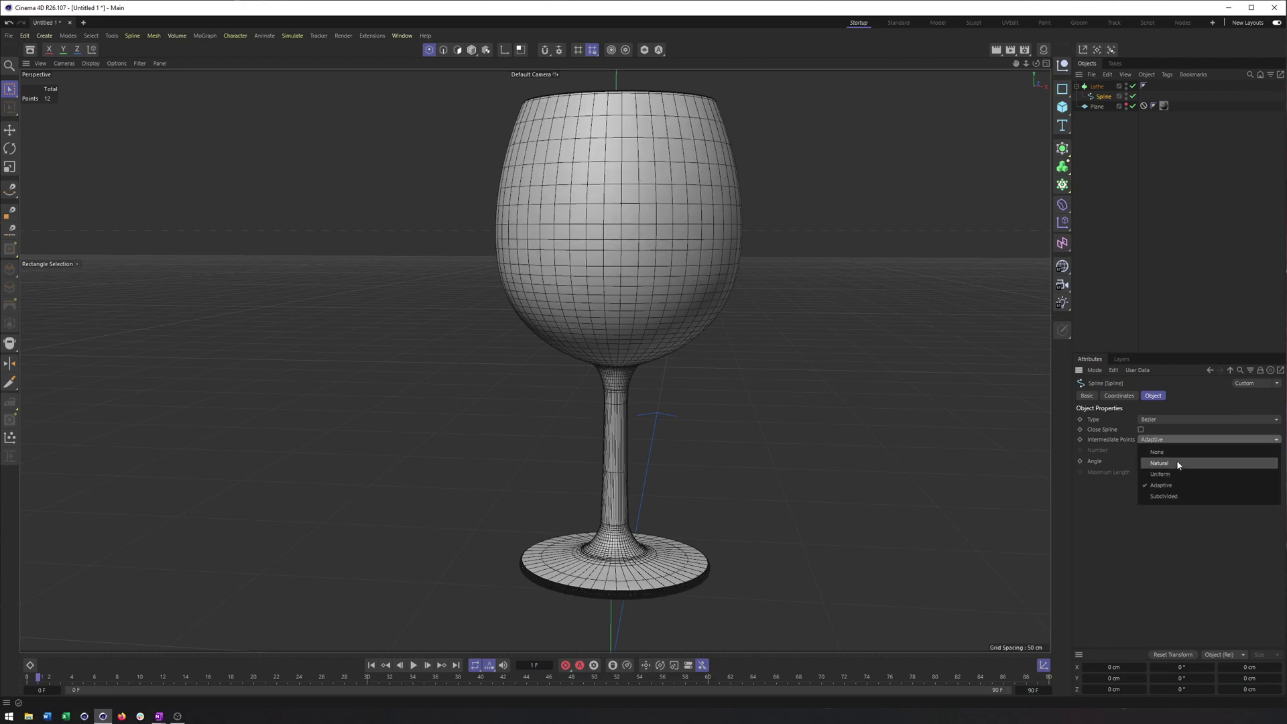
{"action": "left_click", "coordinate": [1177, 460]}
{"action": "left_click_drag", "start_coordinate": [915, 352], "coordinate": [787, 310], "text": "alt"}
{"action": "right_click_drag", "start_coordinate": [606, 191], "coordinate": [794, 199], "text": "alt"}
{"action": "middle_click_drag", "start_coordinate": [541, 175], "coordinate": [590, 174], "text": "alt"}
{"action": "right_click_drag", "start_coordinate": [509, 143], "coordinate": [559, 144], "text": "alt"}
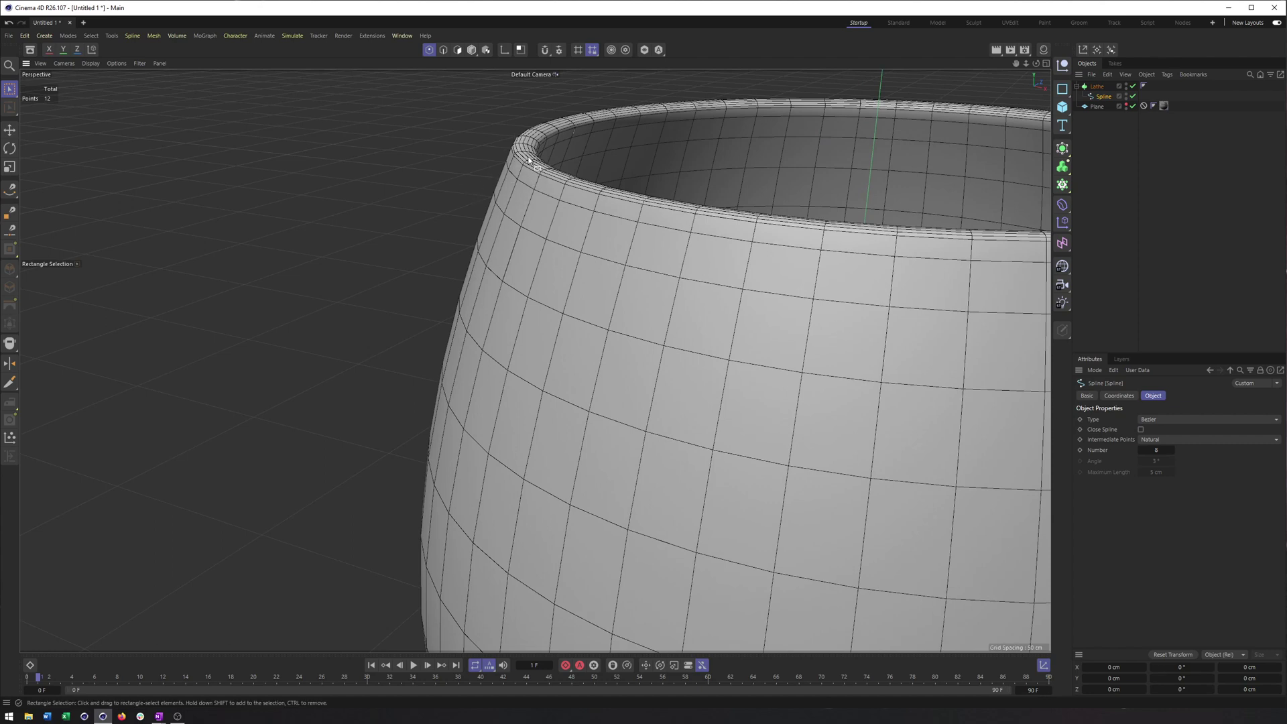
{"action": "right_click_drag", "start_coordinate": [523, 208], "coordinate": [544, 218], "text": "alt"}
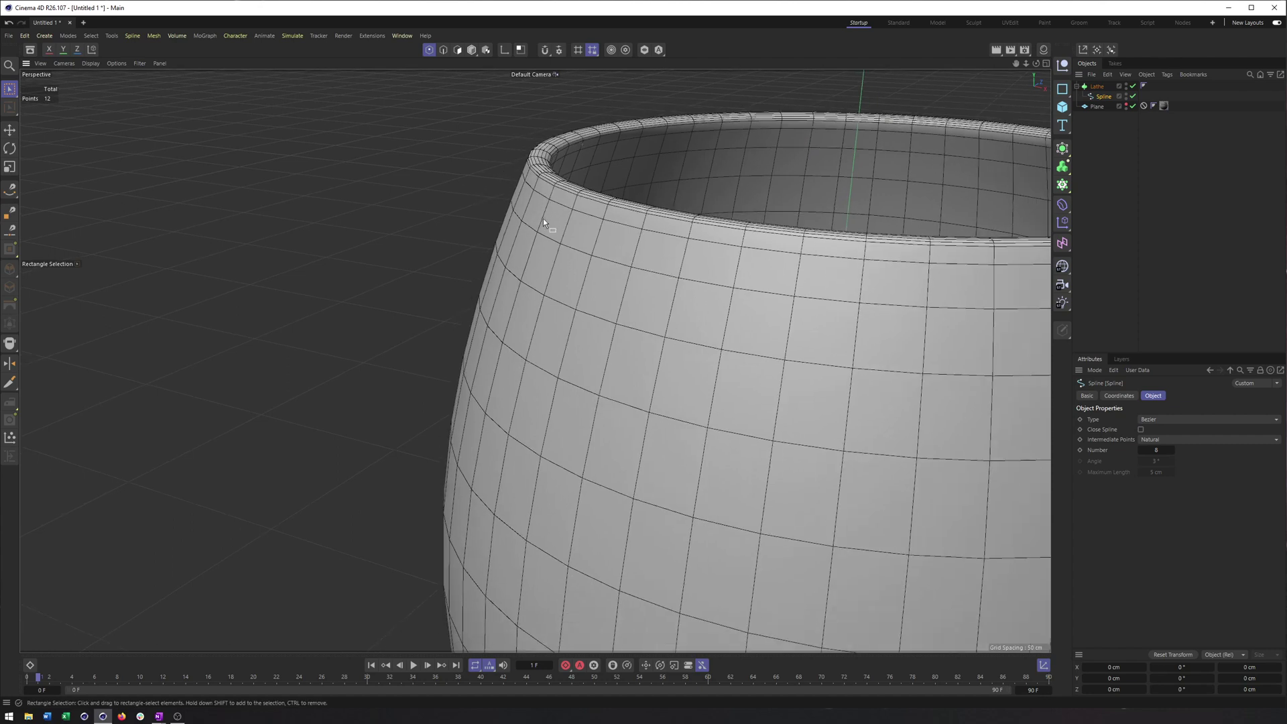
Switch the viewport display to Gouraud Shading without lines and check the smoothness of the rim.
{"action": "left_click", "coordinate": [90, 63]}
{"action": "left_click", "coordinate": [102, 91]}
{"action": "scroll", "coordinate": [703, 219], "scroll_direction": "up", "scroll_amount": 2}
{"action": "left_click_drag", "start_coordinate": [703, 219], "coordinate": [983, 150], "text": "alt"}
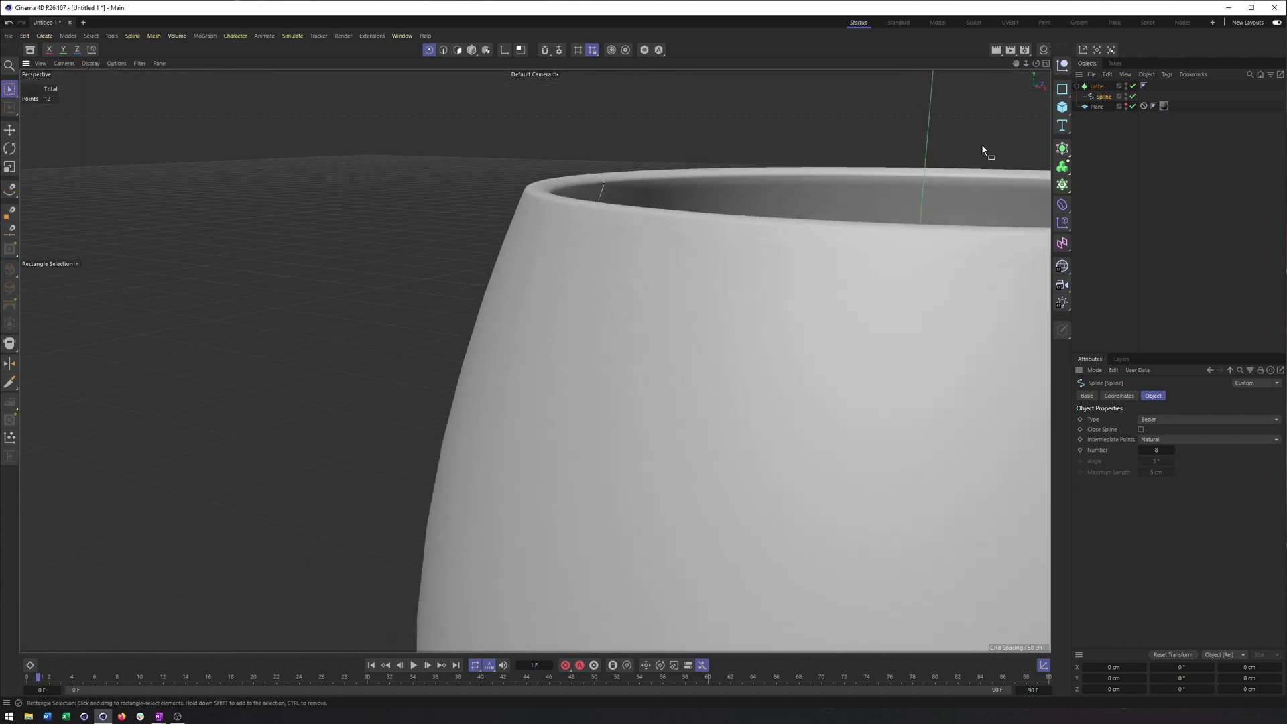
Switch the spline's intermediate points to Adaptive and back to Natural to compare the smoothness of the rim.
{"action": "left_click", "coordinate": [1231, 438]}
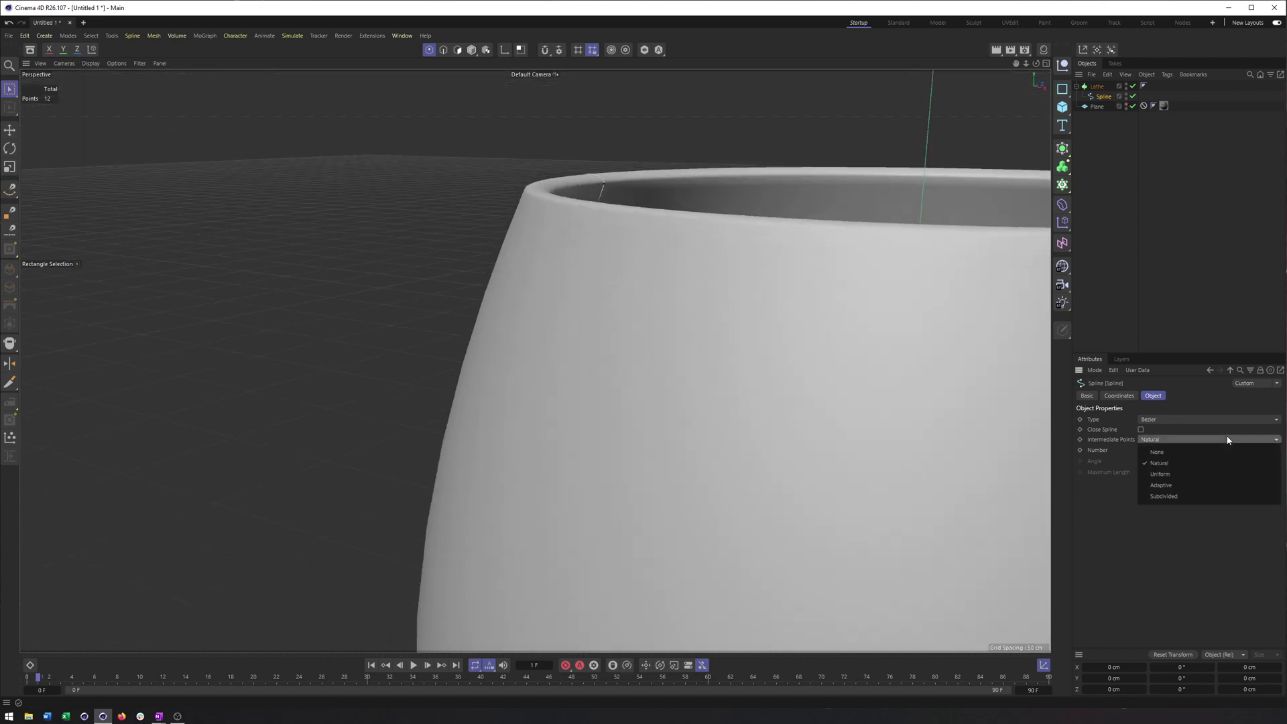
{"action": "left_click", "coordinate": [1213, 484]}
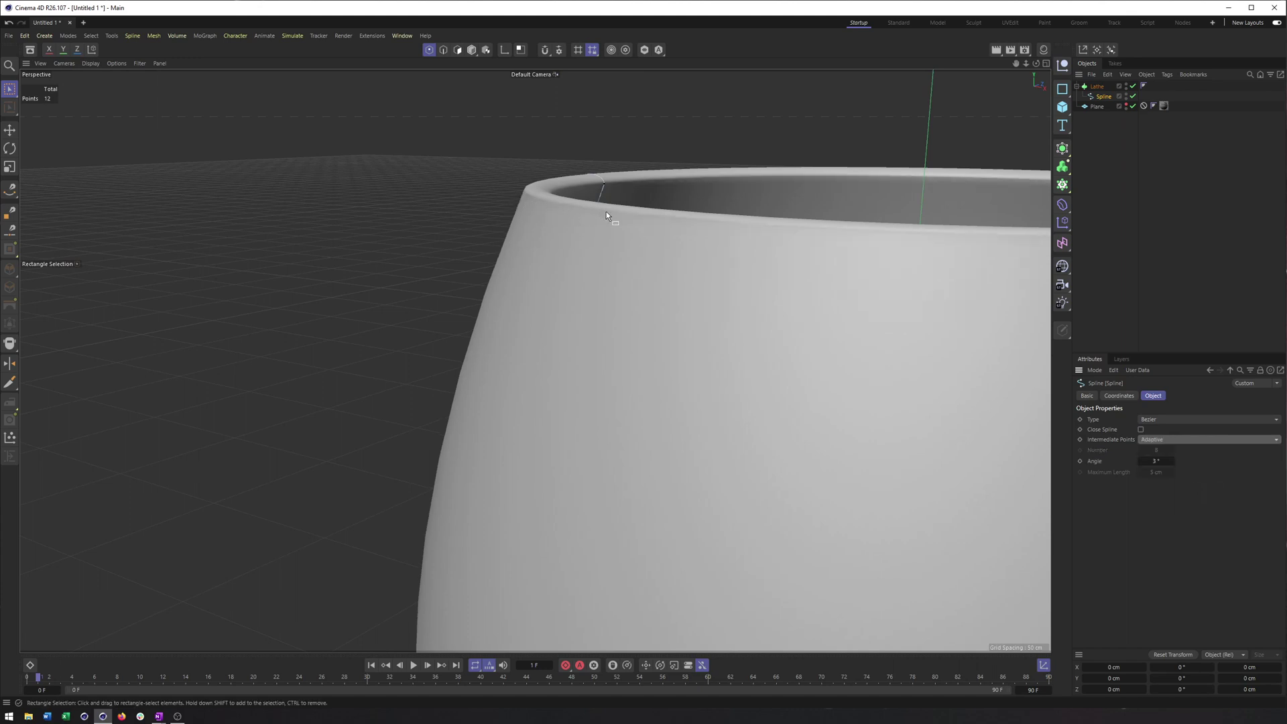
{"action": "left_click", "coordinate": [1176, 441]}
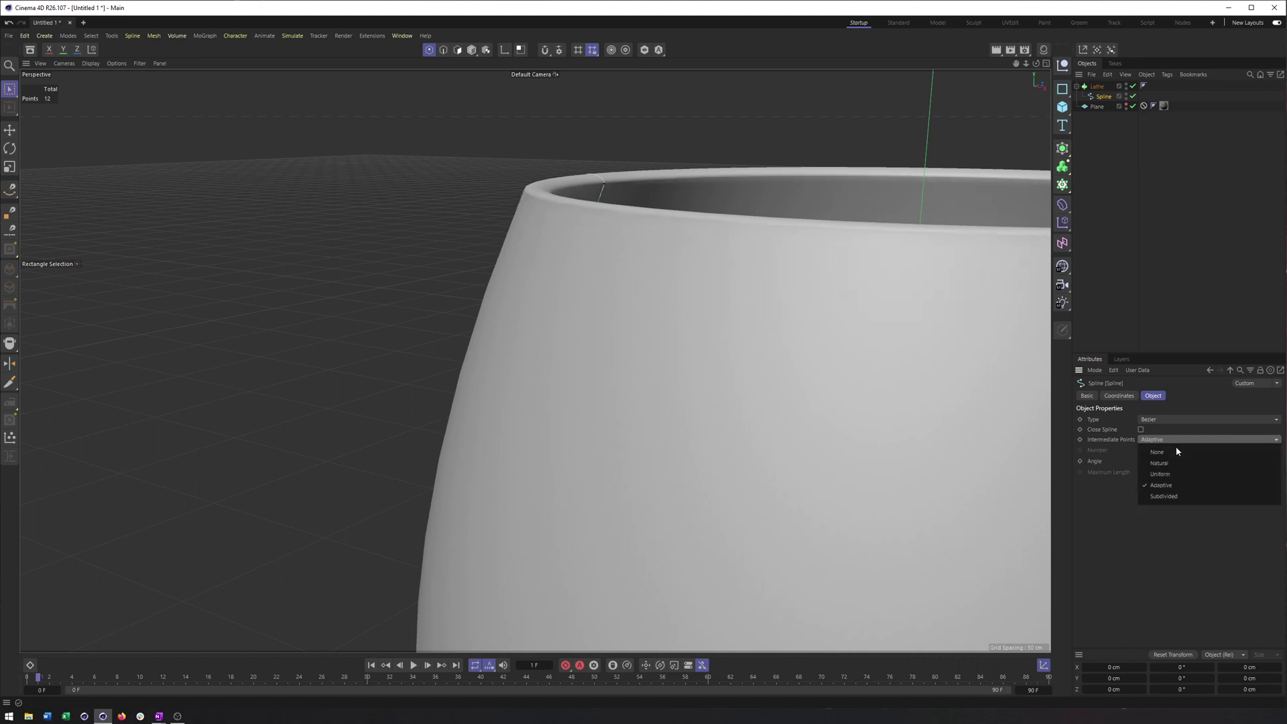
{"action": "left_click", "coordinate": [1184, 463]}
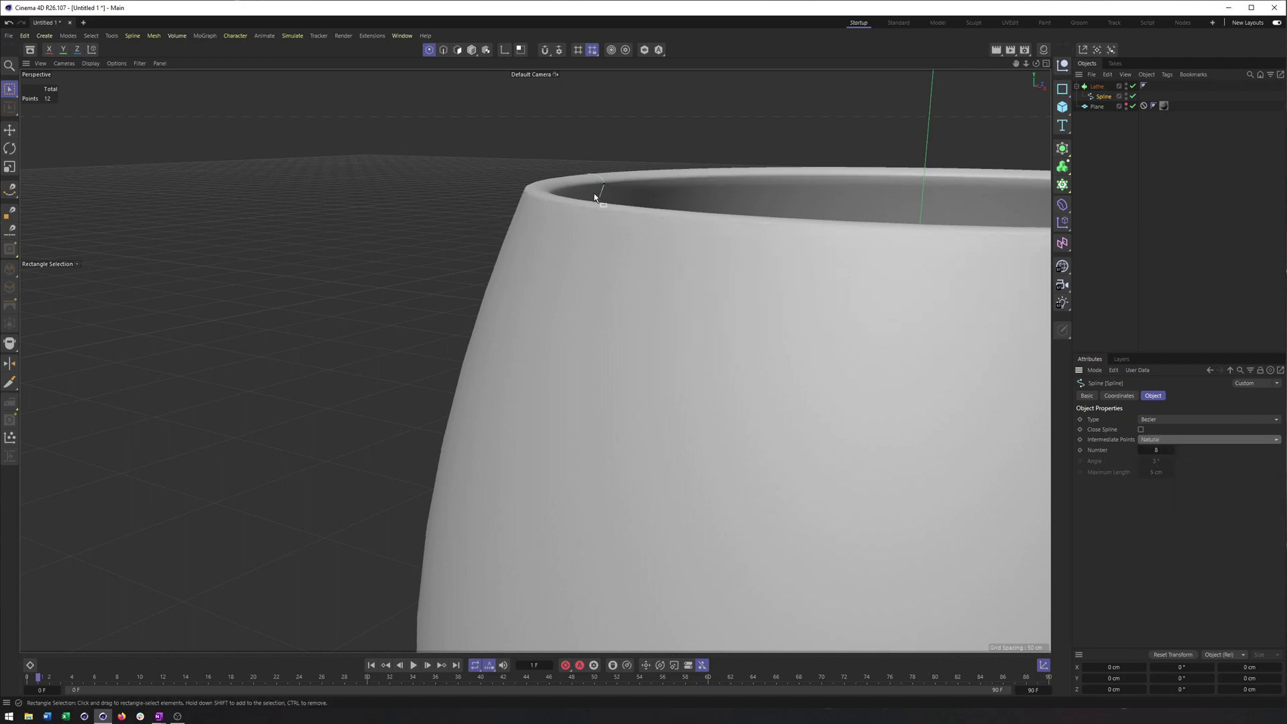
Set the number of the spline's Natural intermediate points to 10 with the whole glass in view.
{"action": "scroll", "coordinate": [716, 368], "scroll_direction": "down", "scroll_amount": 10}
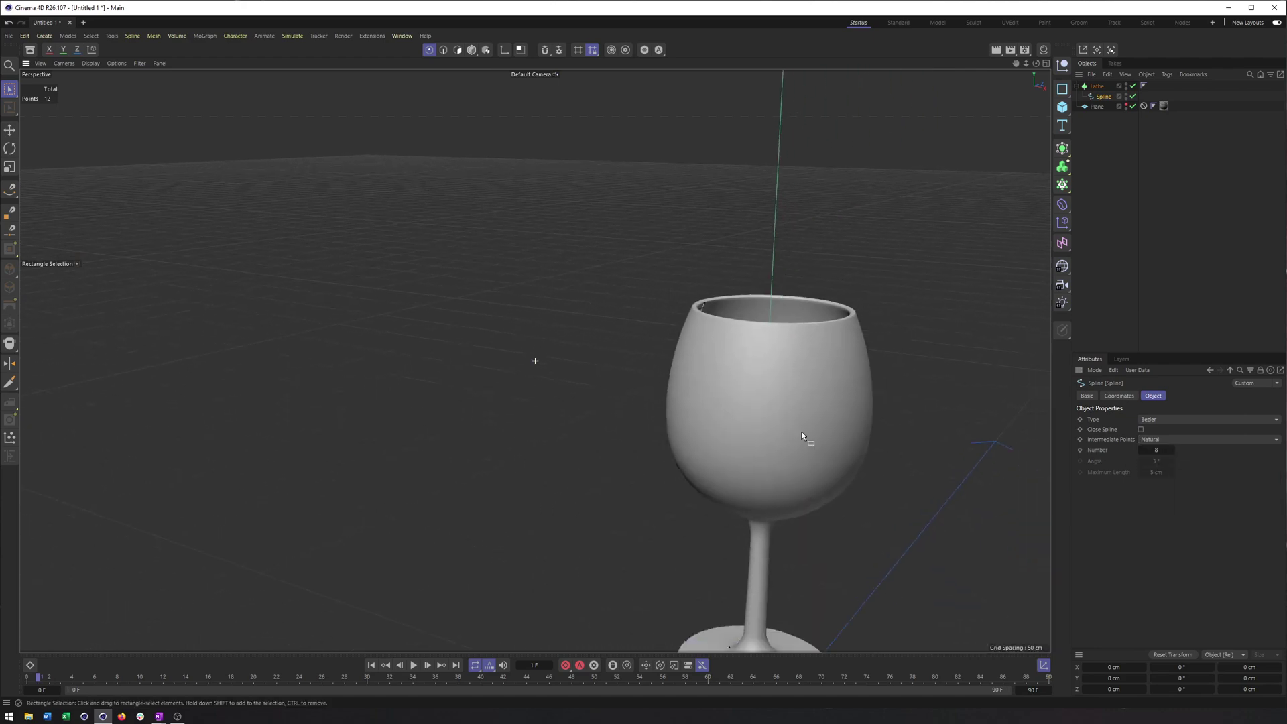
{"action": "left_click_drag", "start_coordinate": [730, 299], "coordinate": [718, 311], "text": "alt"}
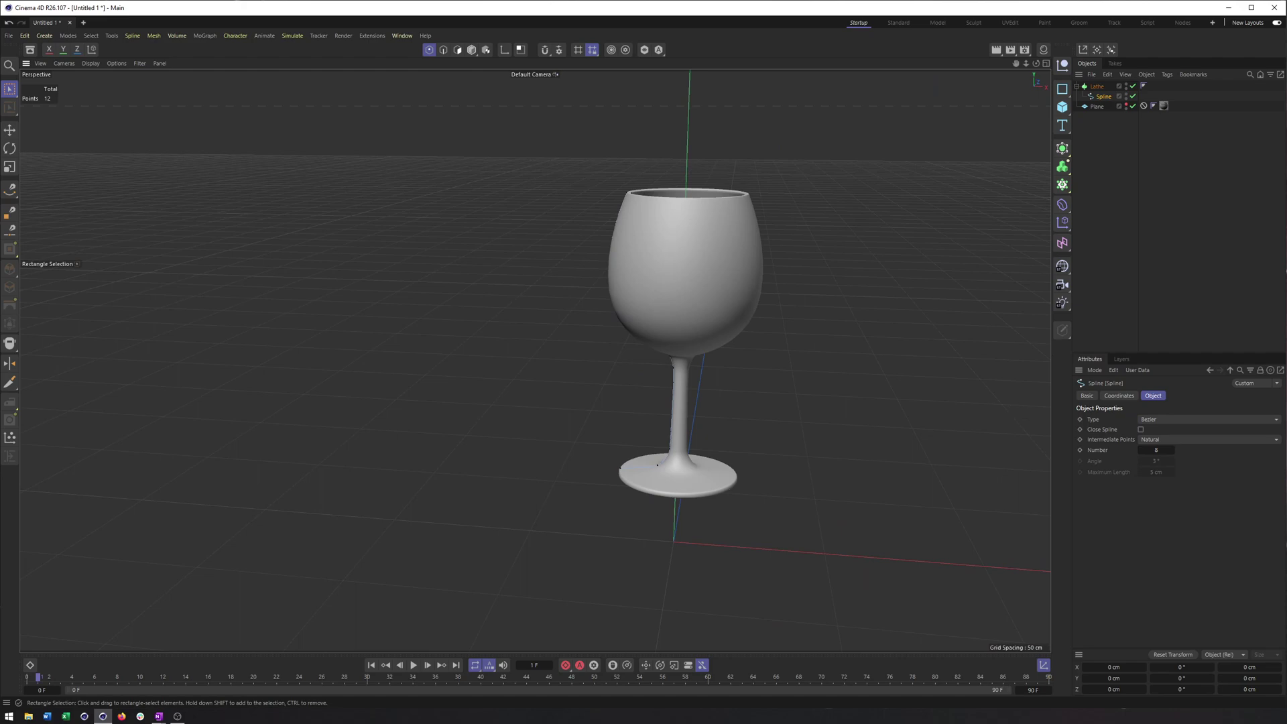
{"action": "left_click", "coordinate": [1173, 450]}
{"action": "scroll", "coordinate": [721, 354], "scroll_direction": "up", "scroll_amount": 3}
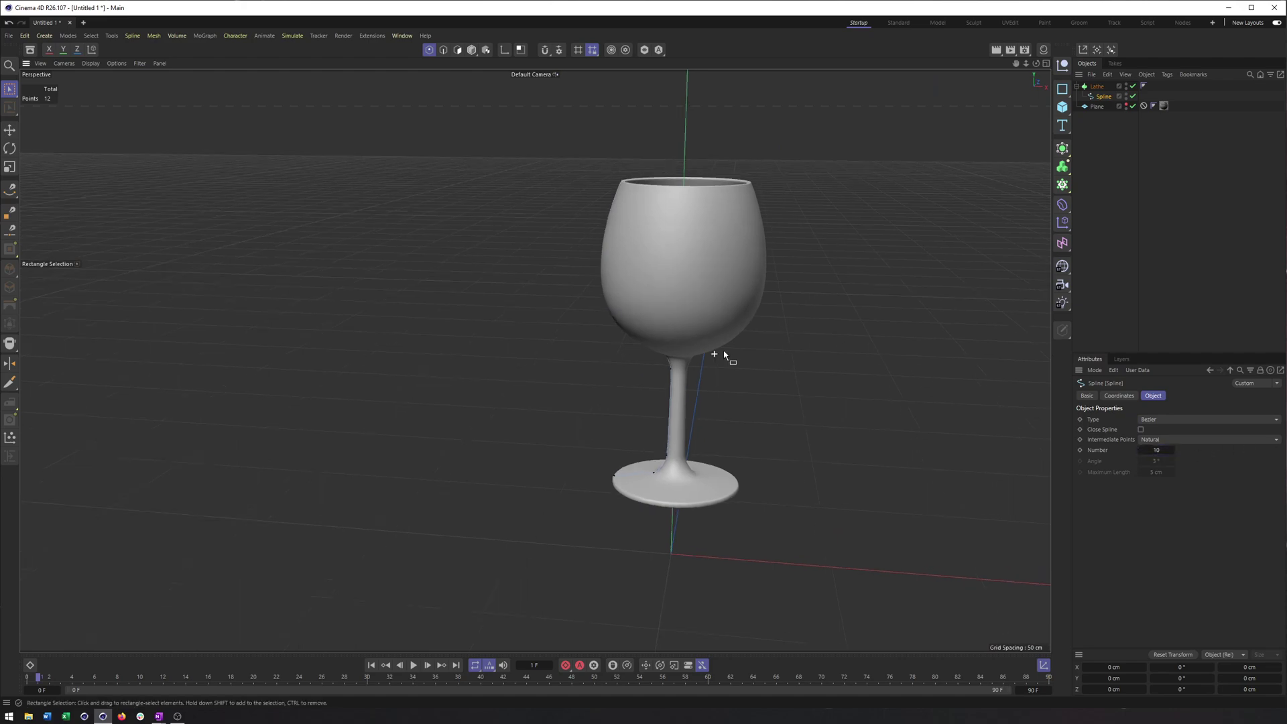
Change the viewport display to Gouraud Shading (Lines) and check the mesh around the glass.
{"action": "left_click", "coordinate": [90, 63]}
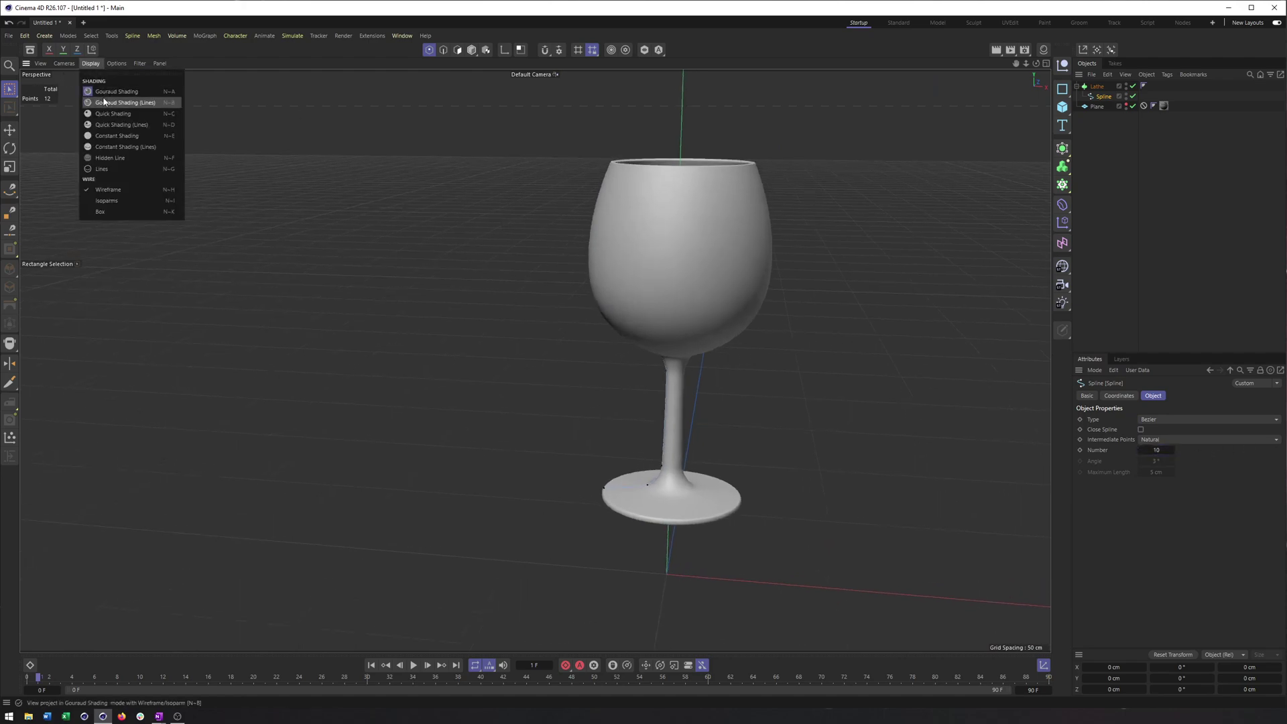
{"action": "left_click", "coordinate": [114, 88]}
{"action": "scroll", "coordinate": [547, 153], "scroll_direction": "up", "scroll_amount": 3}
{"action": "left_click_drag", "start_coordinate": [547, 153], "coordinate": [665, 328], "text": "alt"}
{"action": "middle_click_drag", "start_coordinate": [711, 341], "coordinate": [745, 293], "text": "alt"}
Set the Lathe's Movement to 32 cm to twist the glass into a spiral, and try out its Scaling.
{"action": "left_click", "coordinate": [1097, 86]}
{"action": "left_click_drag", "start_coordinate": [745, 293], "coordinate": [734, 268], "text": "alt"}
{"action": "left_click_drag", "start_coordinate": [1181, 453], "coordinate": [1183, 453]}
{"action": "left_click_drag", "start_coordinate": [663, 295], "coordinate": [703, 333], "text": "alt"}
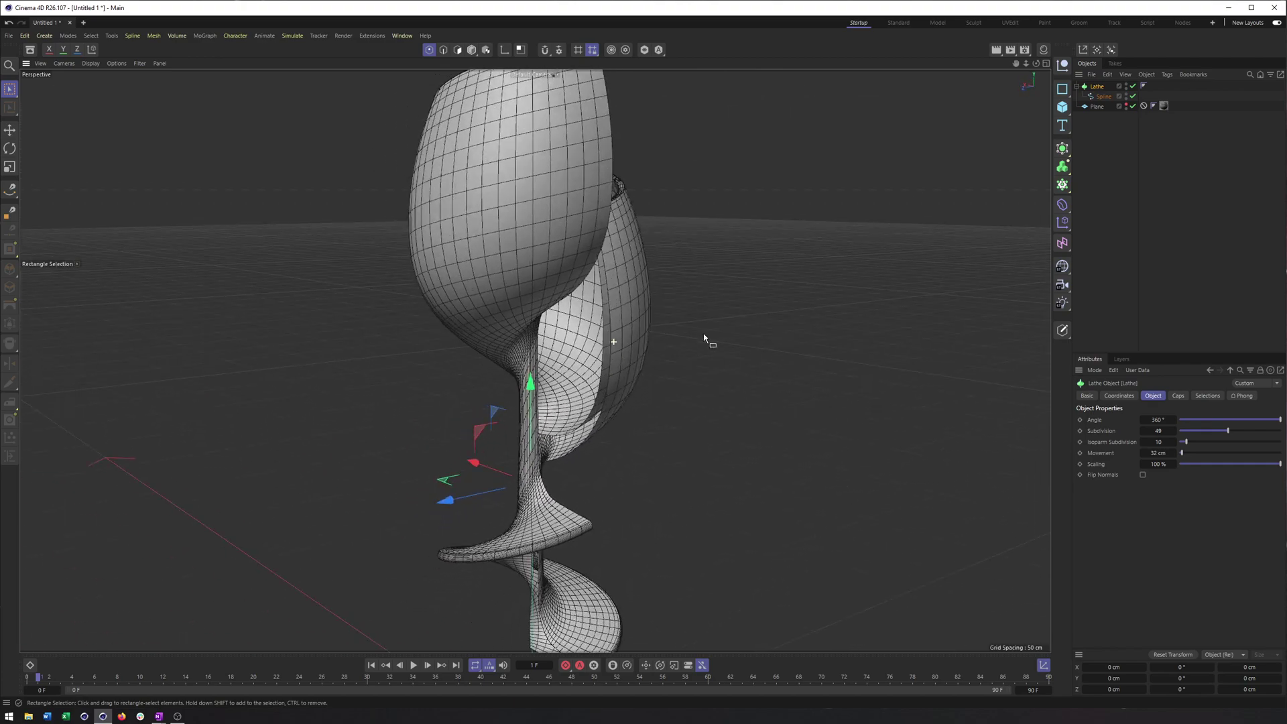
{"action": "mouse_move", "coordinate": [1282, 466]}
{"action": "left_mouse_down"}
{"action": "mouse_move", "coordinate": [1197, 469]}
{"action": "mouse_move", "coordinate": [1282, 465]}
{"action": "left_mouse_up"}
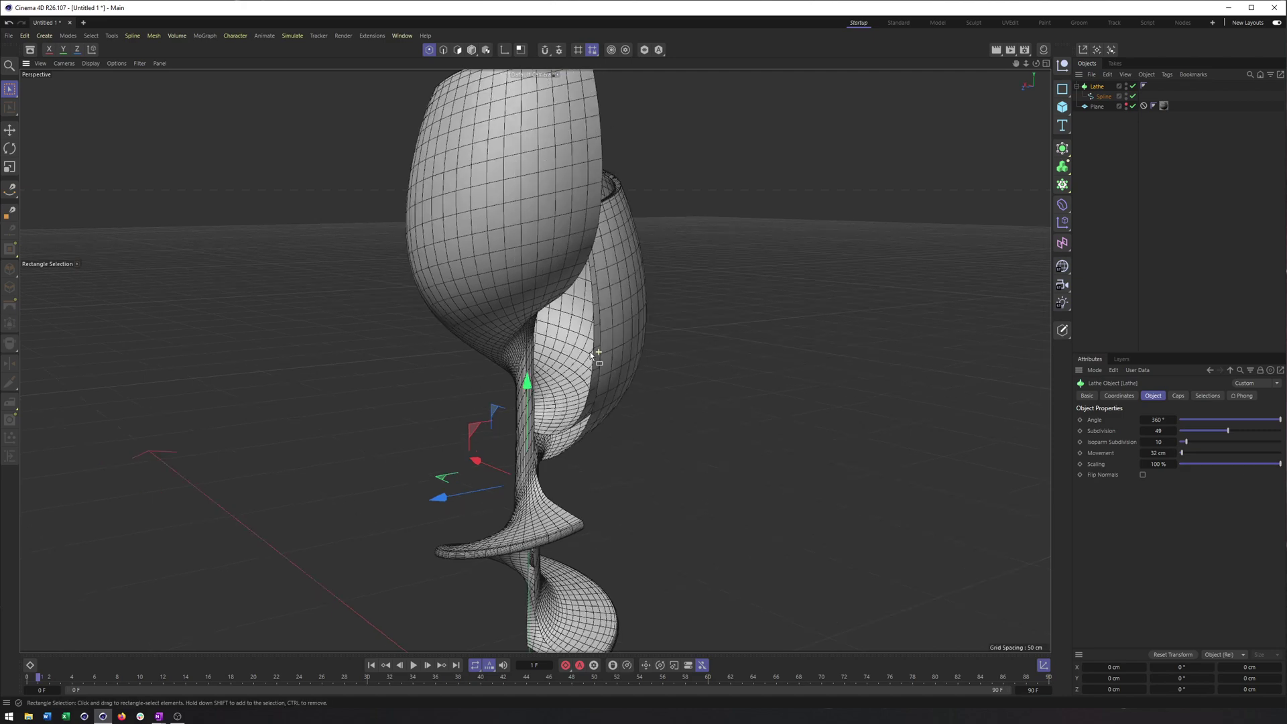
Turn off the Lathe's start and end caps and set its Movement back to 0 cm.
{"action": "left_click", "coordinate": [1178, 395]}
{"action": "left_click_drag", "start_coordinate": [983, 388], "coordinate": [708, 320], "text": "alt"}
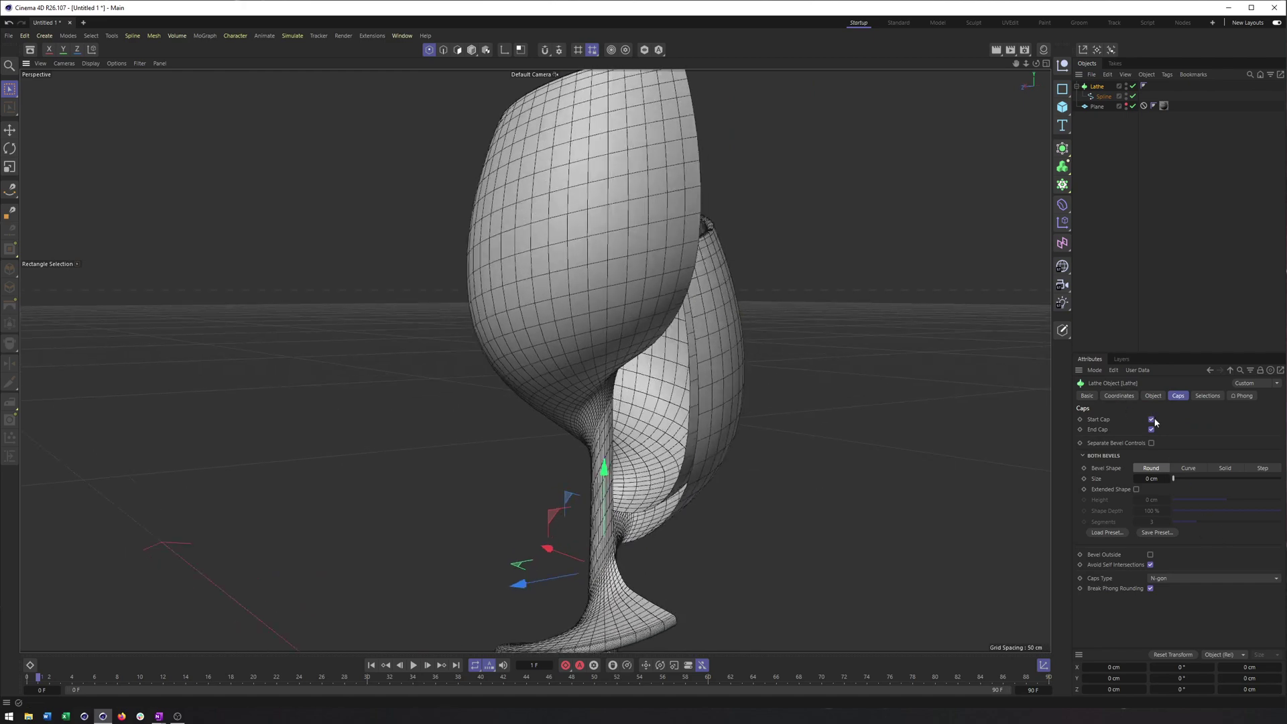
{"action": "left_click", "coordinate": [1154, 396]}
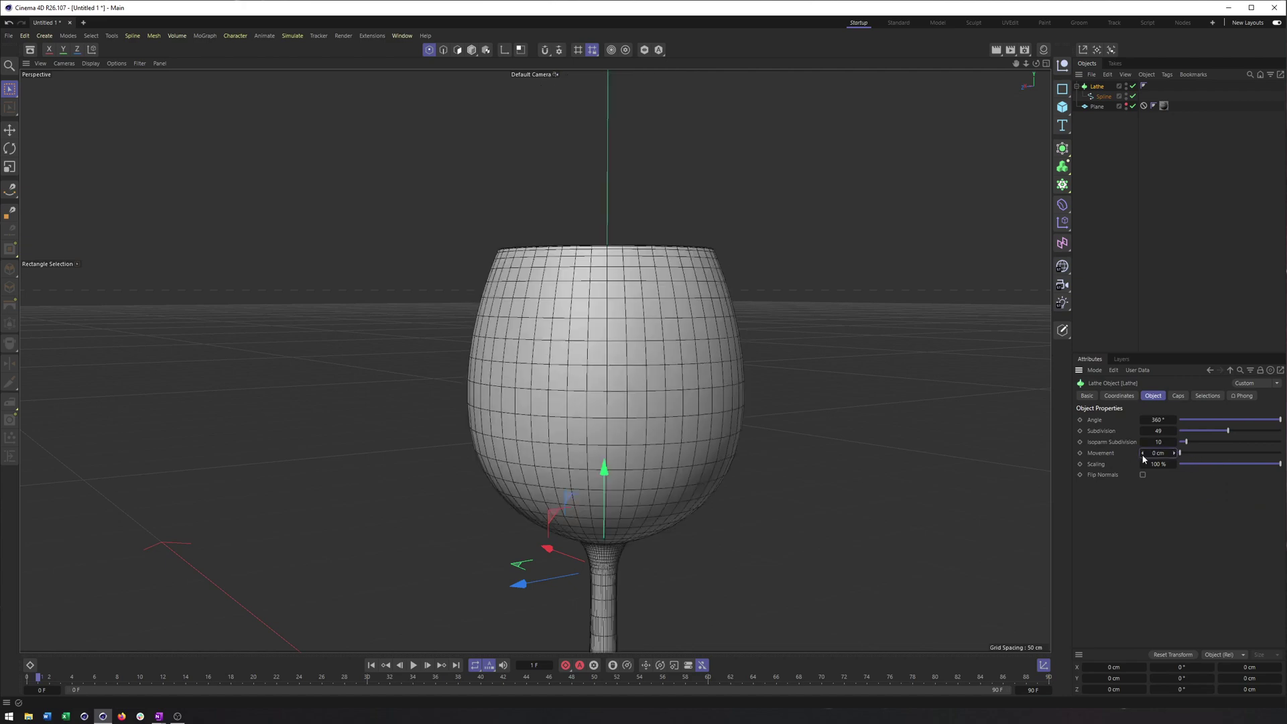
Review the Lathe's polygon and edge selection options with the whole glass in view.
{"action": "scroll", "coordinate": [693, 388], "scroll_direction": "up", "scroll_amount": 1}
{"action": "left_click_drag", "start_coordinate": [693, 388], "coordinate": [592, 389], "text": "alt"}
{"action": "scroll", "coordinate": [567, 390], "scroll_direction": "down", "scroll_amount": 3}
{"action": "left_click", "coordinate": [1207, 396]}
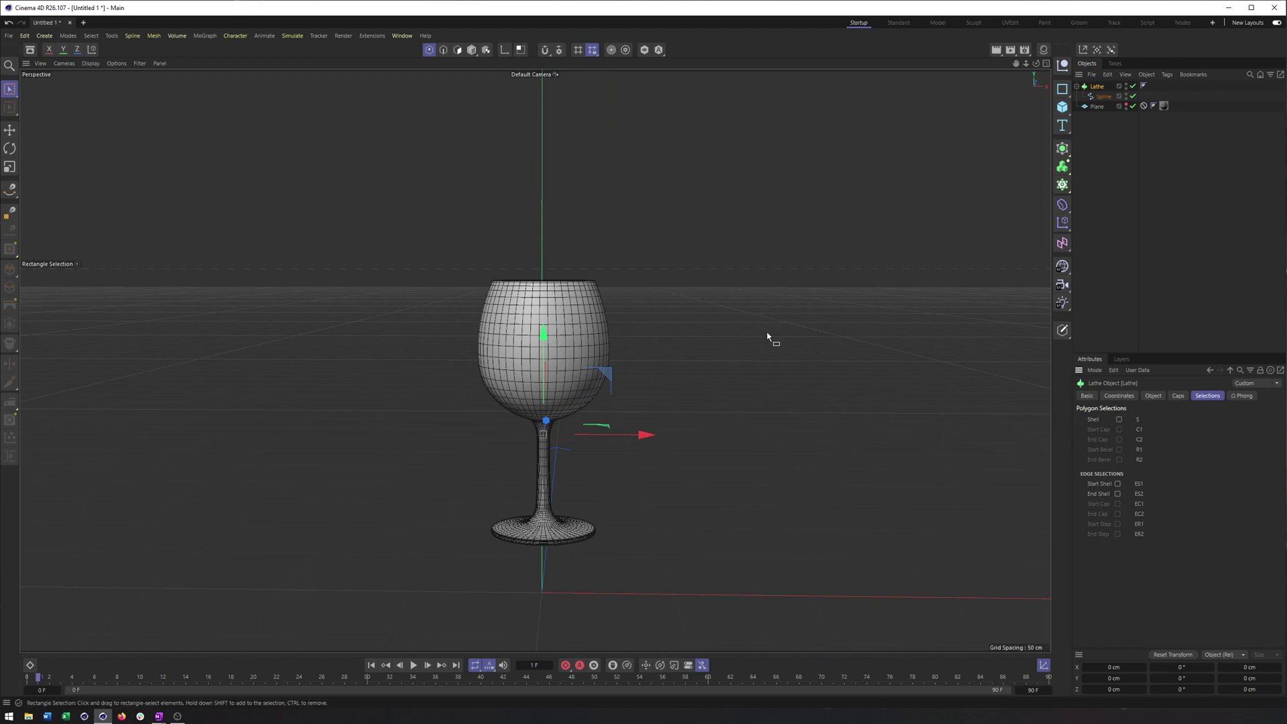
{"action": "left_click_drag", "start_coordinate": [531, 278], "coordinate": [544, 350], "text": "alt"}
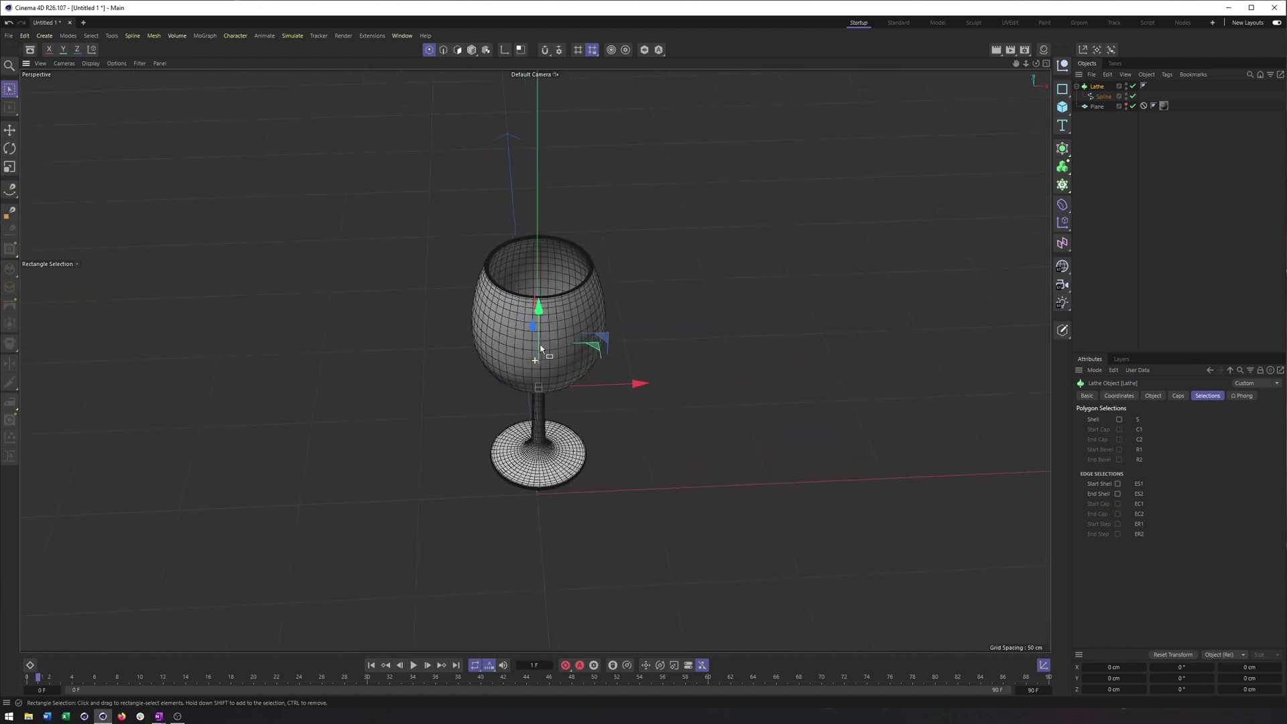
Display the glass in Gouraud Shading without lines and examine the bowl's inner centre and the underside of the base.
{"action": "left_click", "coordinate": [91, 63]}
{"action": "left_click", "coordinate": [118, 91]}
{"action": "left_click_drag", "start_coordinate": [512, 289], "coordinate": [549, 352], "text": "alt"}
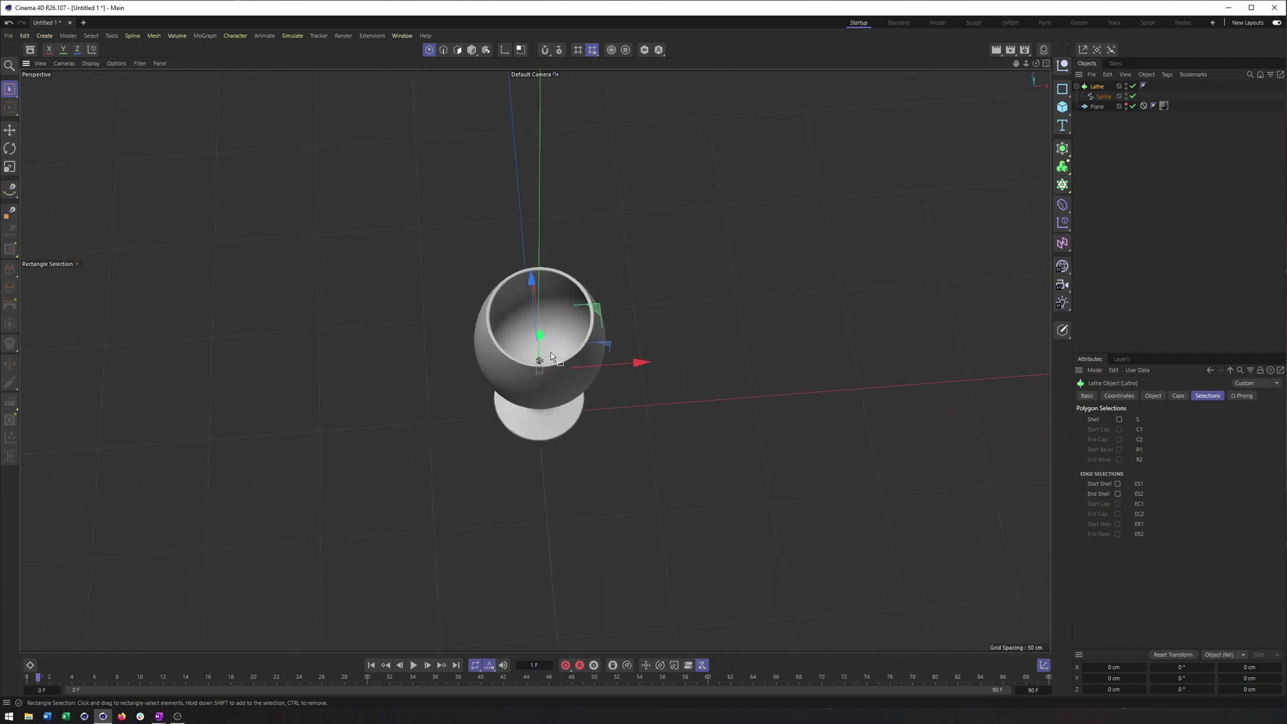
{"action": "right_click_drag", "start_coordinate": [550, 352], "coordinate": [798, 360], "text": "alt"}
{"action": "scroll", "coordinate": [582, 423], "scroll_direction": "up", "scroll_amount": 6}
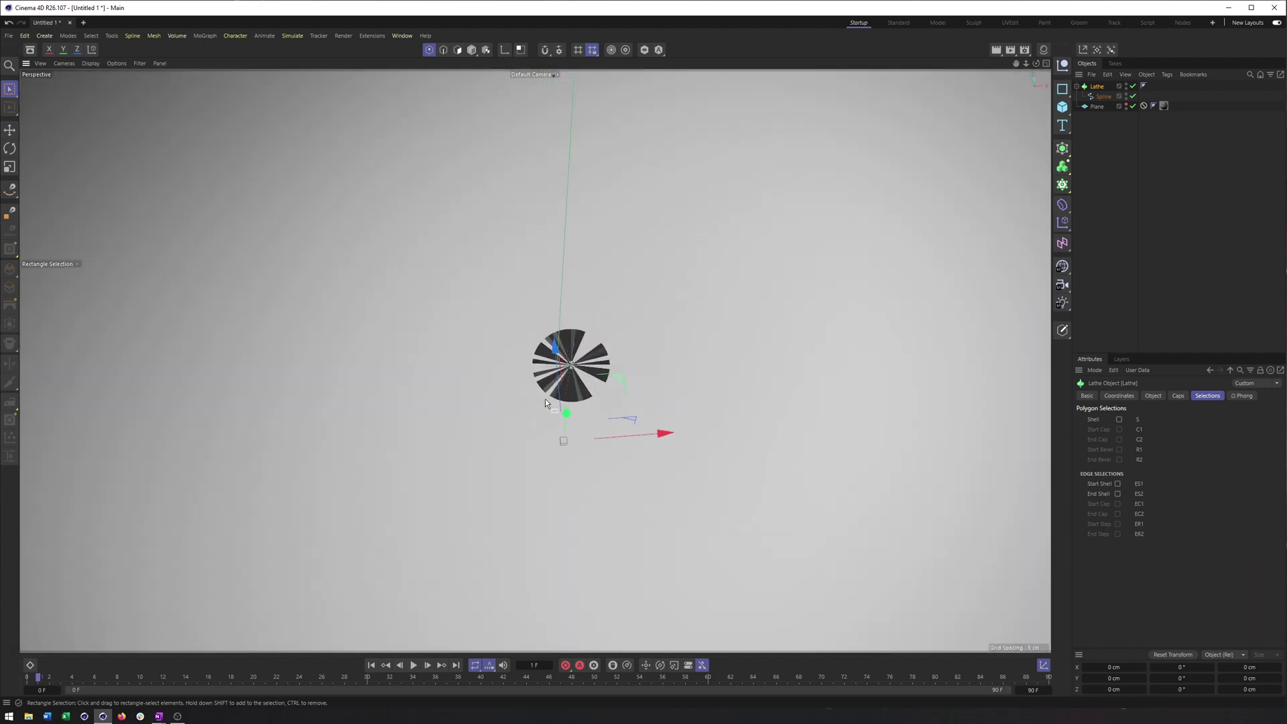
{"action": "left_click_drag", "start_coordinate": [575, 368], "coordinate": [621, 235], "text": "alt"}
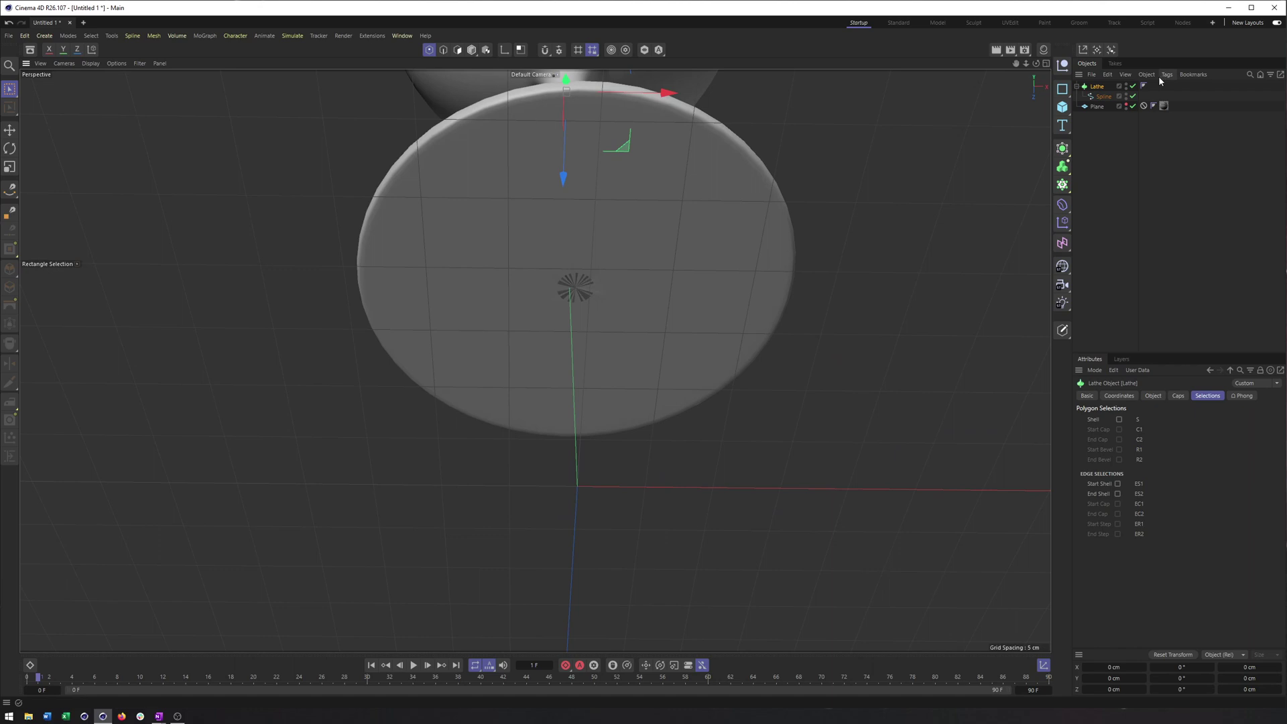
Select the spline's end point at the centre of the base with Live Selection and move it along X to about -1.49 cm.
{"action": "left_click", "coordinate": [1103, 96]}
{"action": "middle_click_drag", "start_coordinate": [646, 234], "coordinate": [664, 320], "text": "alt"}
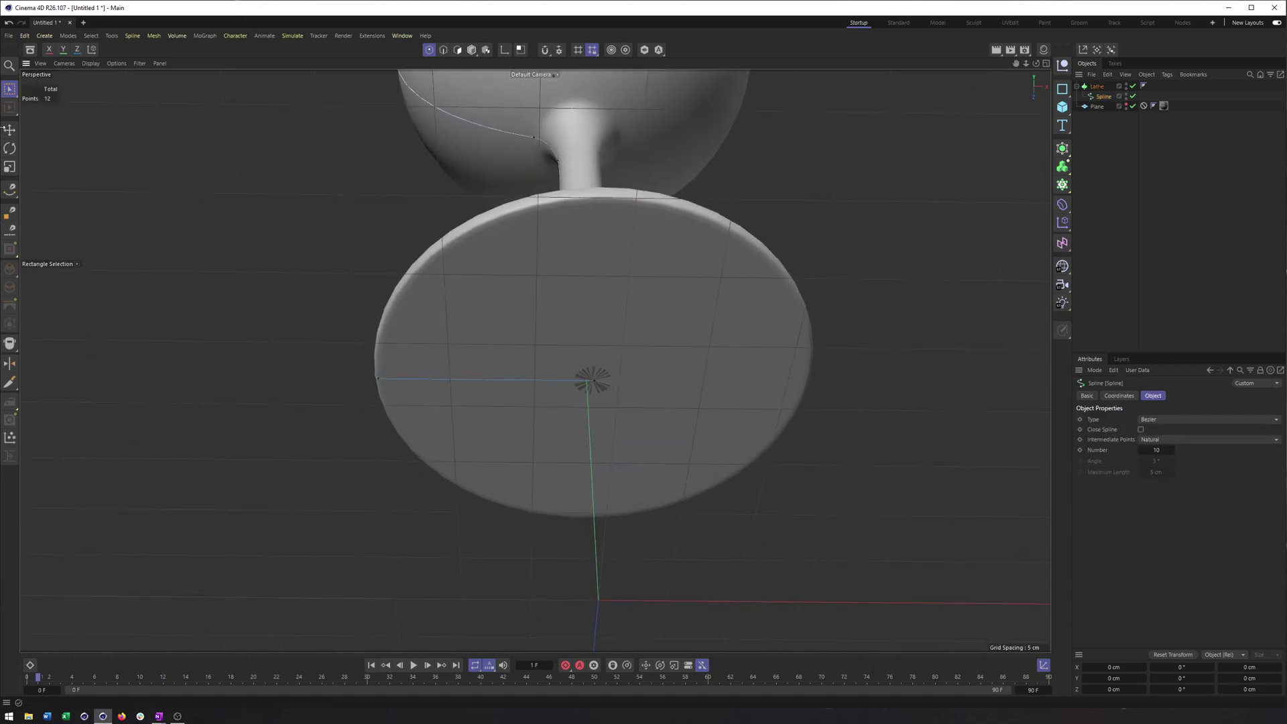
{"action": "left_click", "coordinate": [11, 106]}
{"action": "left_click", "coordinate": [15, 92]}
{"action": "left_click", "coordinate": [46, 106]}
{"action": "right_click_drag", "start_coordinate": [621, 425], "coordinate": [828, 396], "text": "alt"}
{"action": "left_click", "coordinate": [520, 249]}
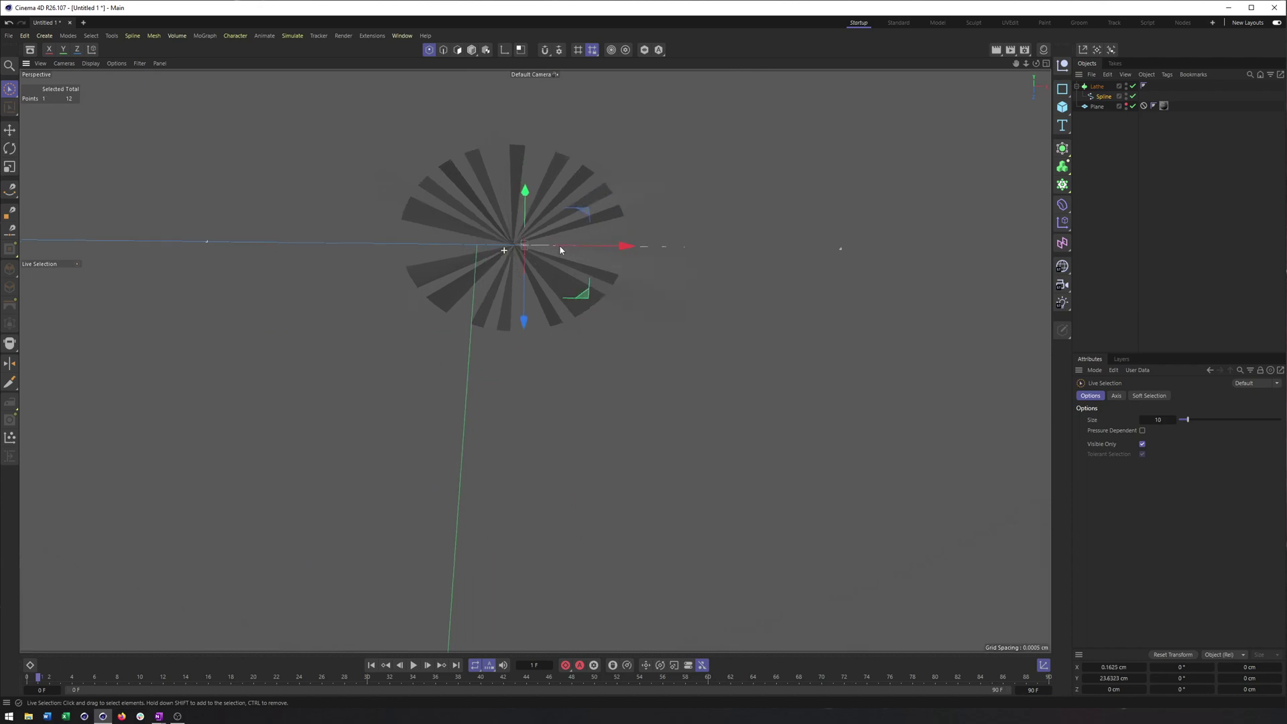
{"action": "left_click_drag", "start_coordinate": [618, 244], "coordinate": [467, 255]}
{"action": "right_click_drag", "start_coordinate": [628, 263], "coordinate": [383, 267], "text": "alt"}
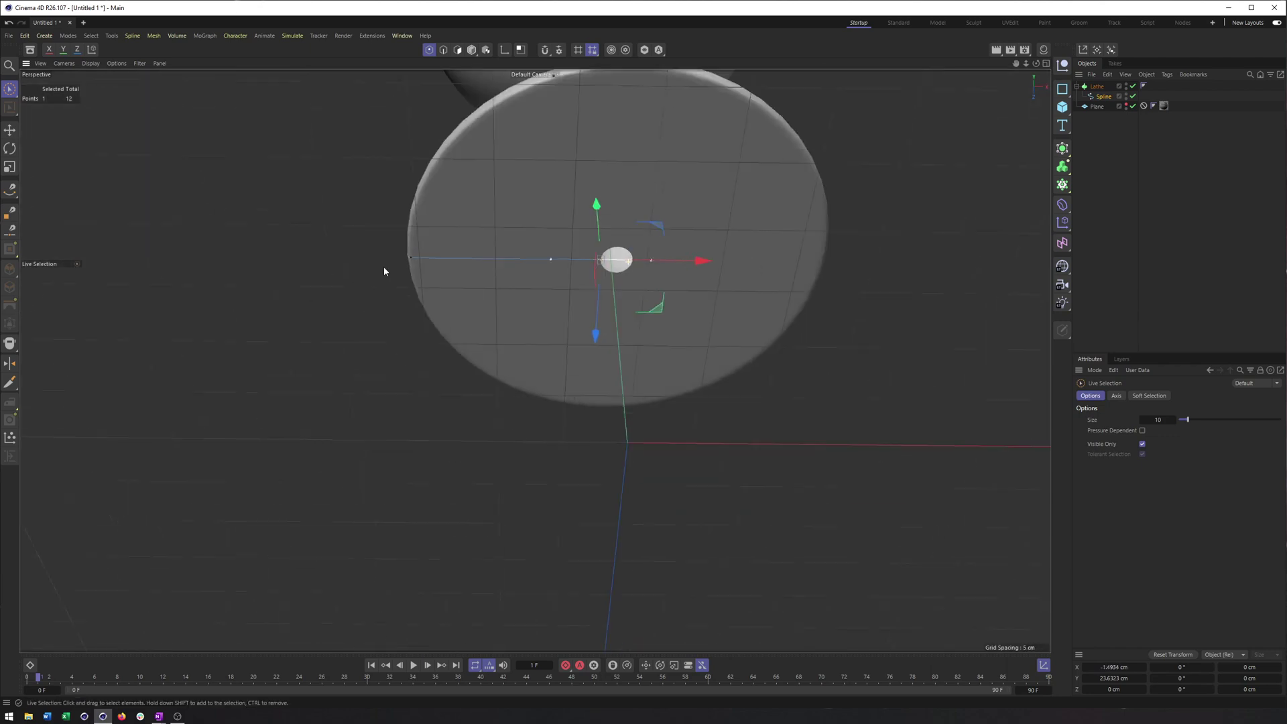
{"action": "left_click_drag", "start_coordinate": [594, 252], "coordinate": [595, 333], "text": "alt"}
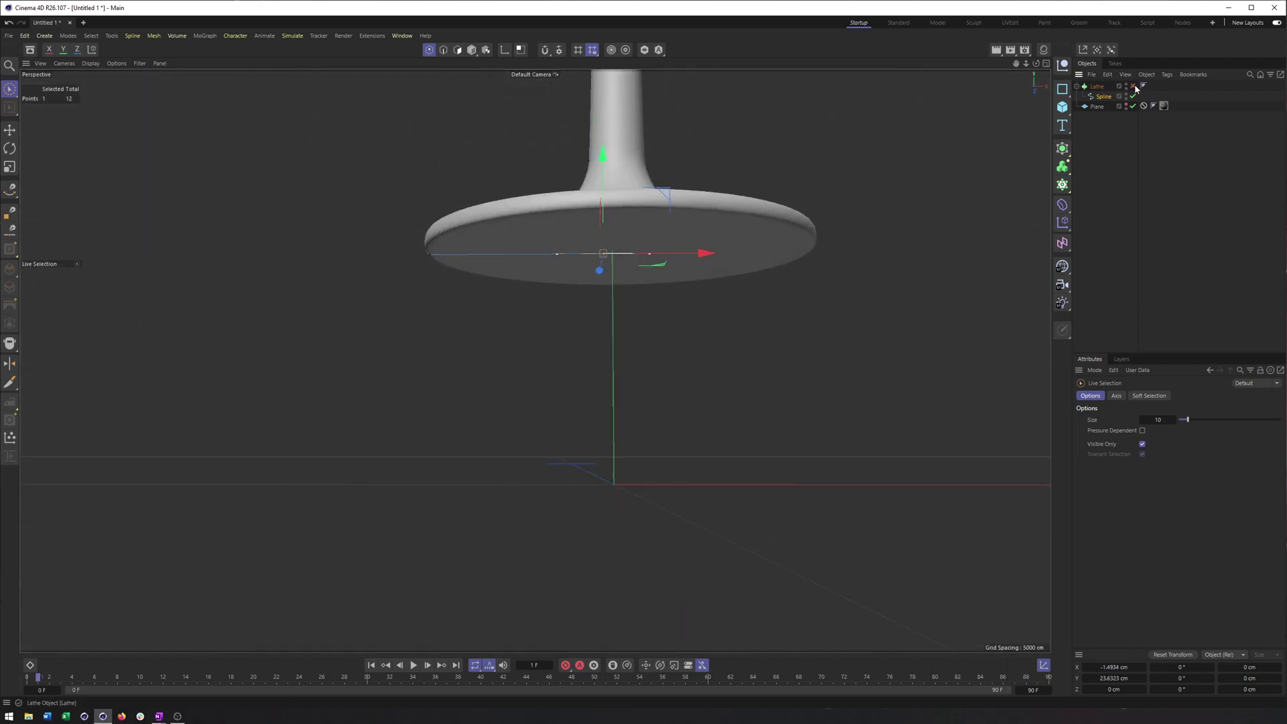
Toggle the Lathe off and on, and move the base's centre point closer to the axis, to about -0.21 cm in X.
{"action": "middle_click_drag", "start_coordinate": [828, 160], "coordinate": [810, 237], "text": "alt"}
{"action": "left_click_drag", "start_coordinate": [633, 281], "coordinate": [623, 368], "text": "alt"}
{"action": "left_click_drag", "start_coordinate": [681, 334], "coordinate": [637, 150]}
{"action": "left_click", "coordinate": [1133, 86]}
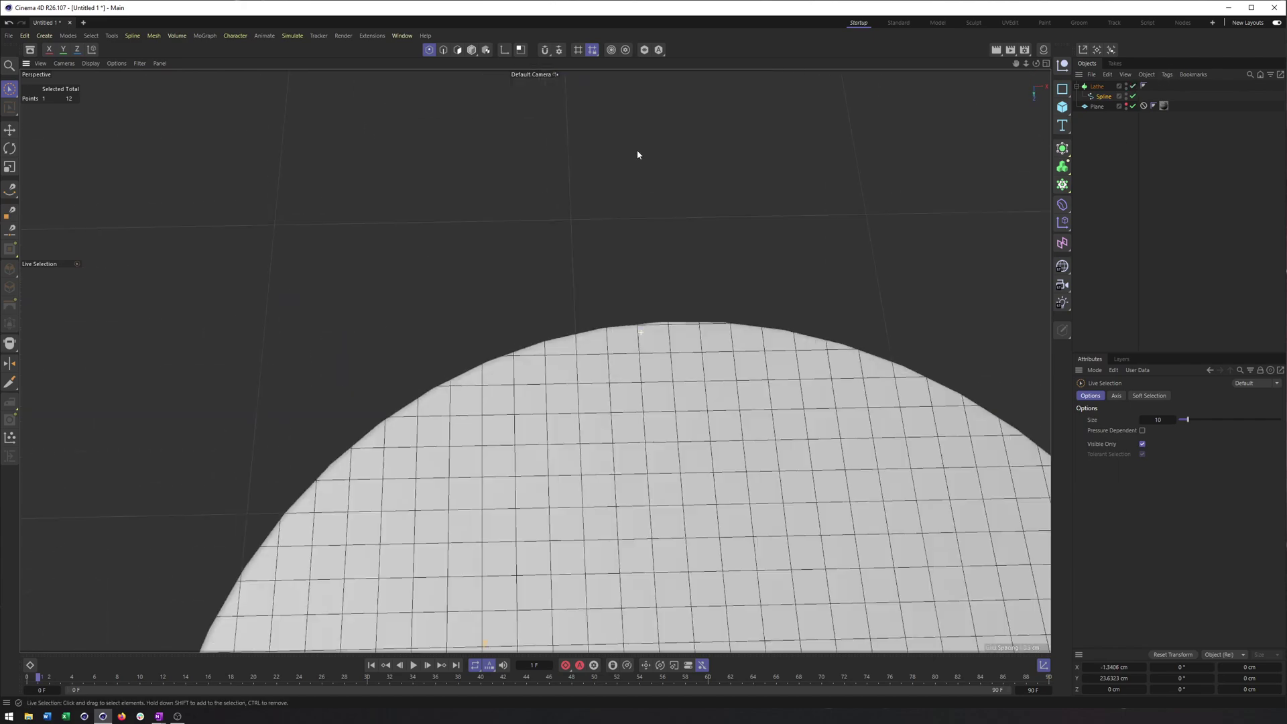
{"action": "middle_click_drag", "start_coordinate": [695, 442], "coordinate": [691, 114], "text": "alt"}
{"action": "scroll", "coordinate": [709, 414], "scroll_direction": "down", "scroll_amount": 3}
{"action": "mouse_move", "coordinate": [710, 413]}
{"action": "left_mouse_down", "text": "alt"}
{"action": "mouse_move", "coordinate": [508, 274]}
{"action": "mouse_move", "coordinate": [560, 265]}
{"action": "left_mouse_up", "text": "alt"}
Show the mesh lines around the centre point with the Gouraud Shading (Lines) display.
{"action": "left_click", "coordinate": [91, 63]}
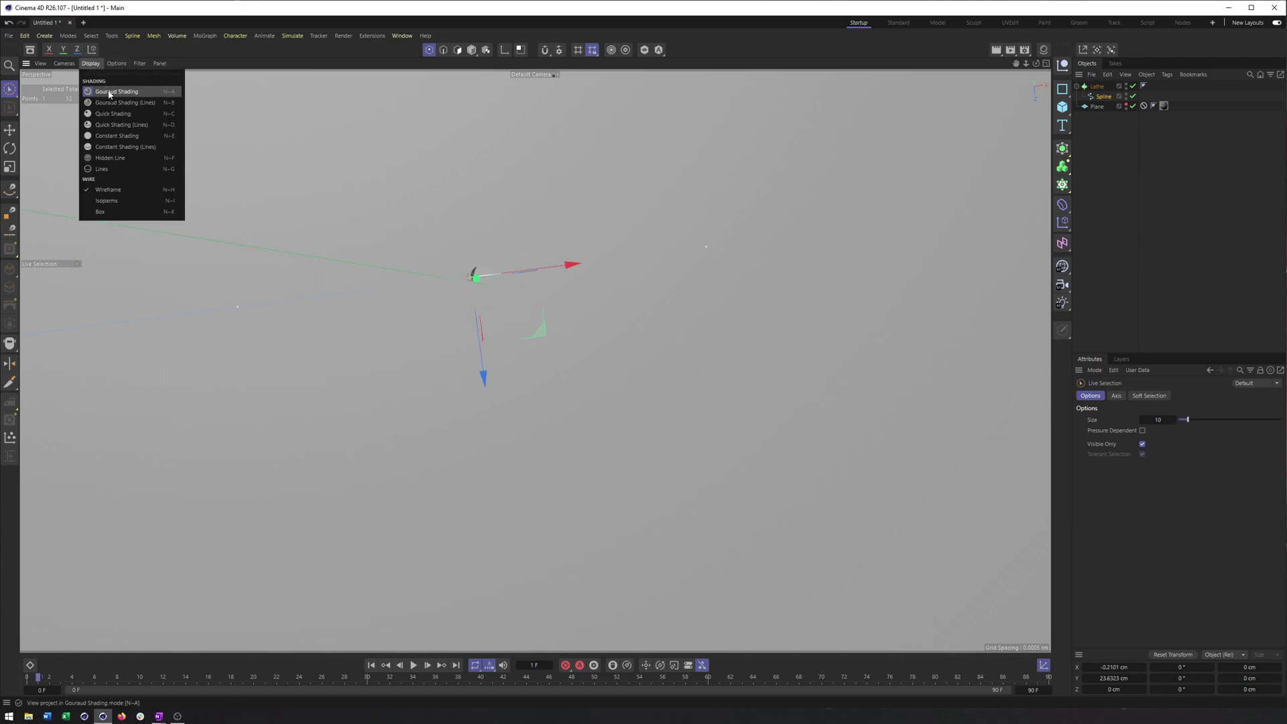
{"action": "left_click", "coordinate": [117, 88]}
{"action": "middle_click_drag", "start_coordinate": [623, 328], "coordinate": [771, 391], "text": "alt"}
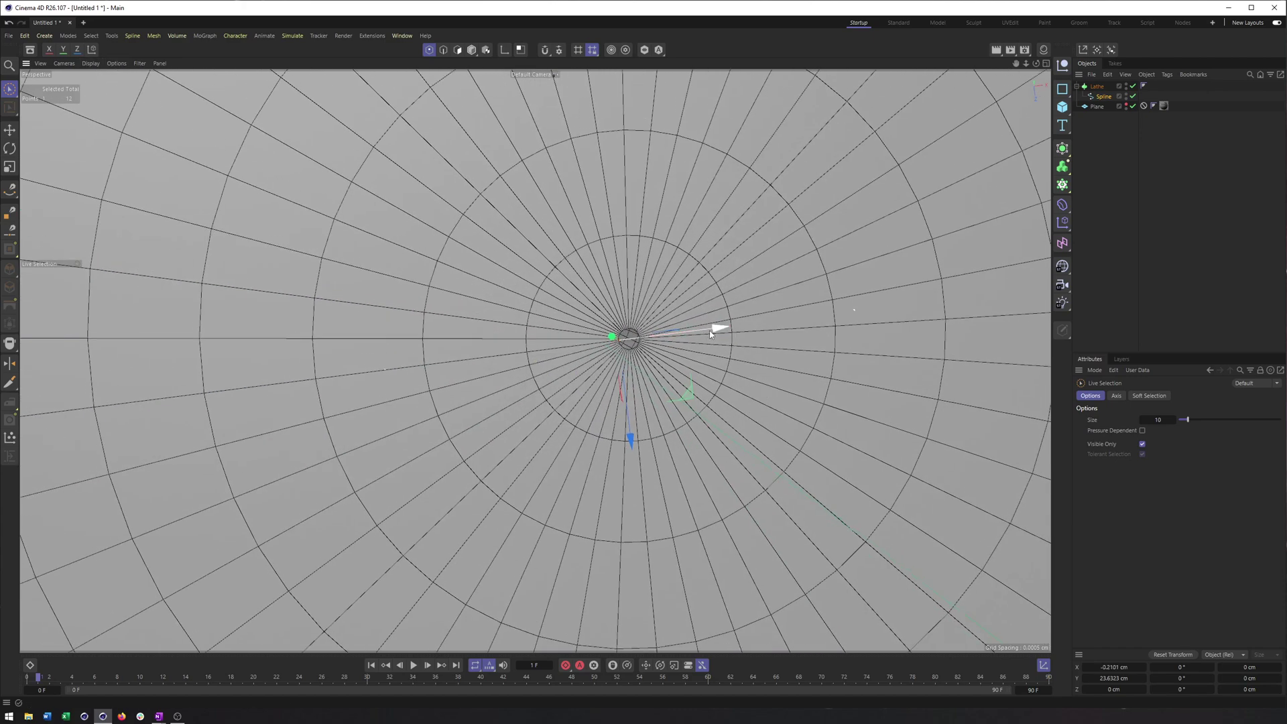
Move the selected end point along X almost onto the rotation axis, to 0.0001 cm.
{"action": "left_click_drag", "start_coordinate": [709, 336], "coordinate": [720, 332]}
{"action": "scroll", "coordinate": [754, 340], "scroll_direction": "up", "scroll_amount": 5}
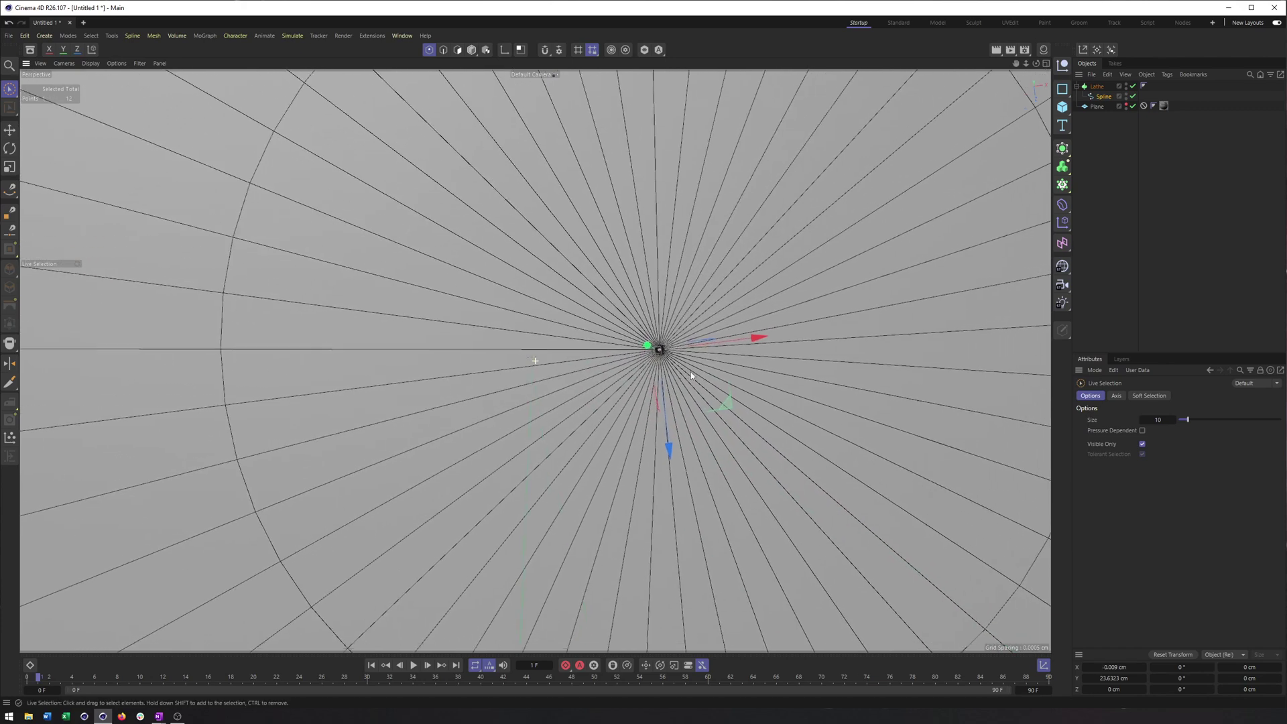
{"action": "scroll", "coordinate": [754, 339], "scroll_direction": "up", "scroll_amount": 2}
{"action": "scroll", "coordinate": [754, 341], "scroll_direction": "down", "scroll_amount": 2}
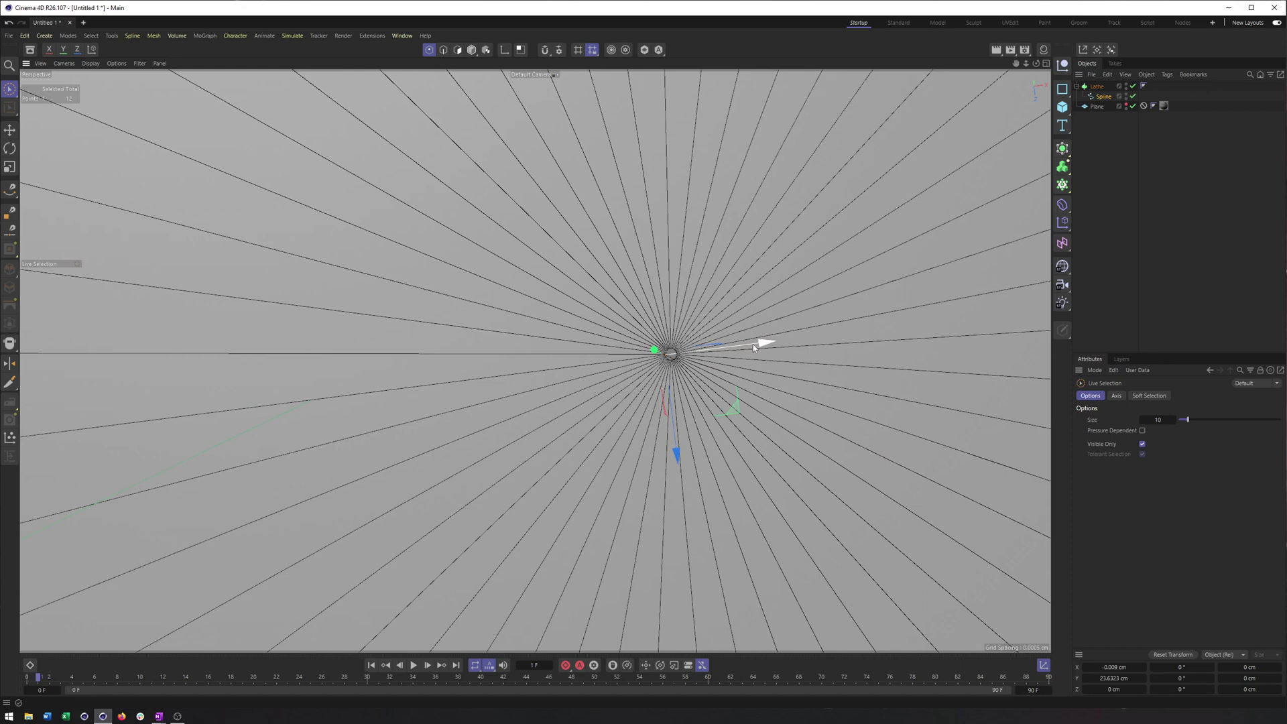
{"action": "left_click_drag", "start_coordinate": [756, 347], "coordinate": [760, 347]}
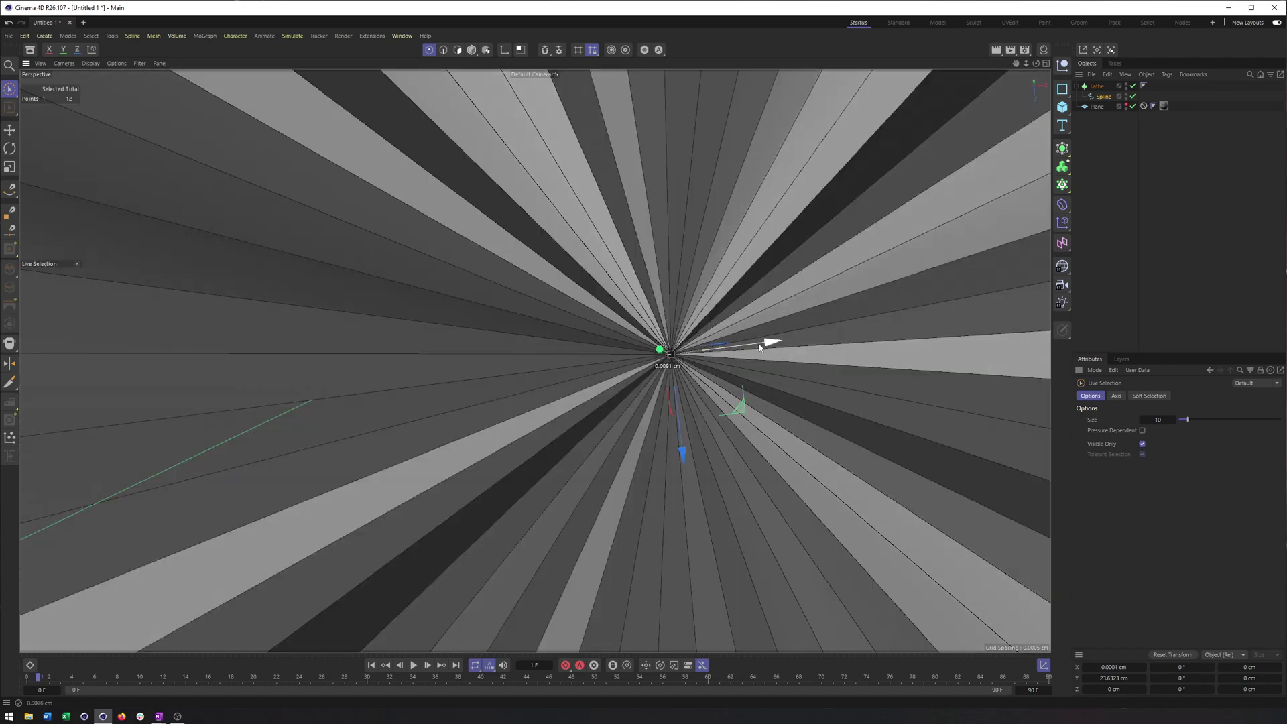
Review the Lathe's object, coordinate and cap properties for options affecting the centre of the mesh.
{"action": "left_click", "coordinate": [1097, 87]}
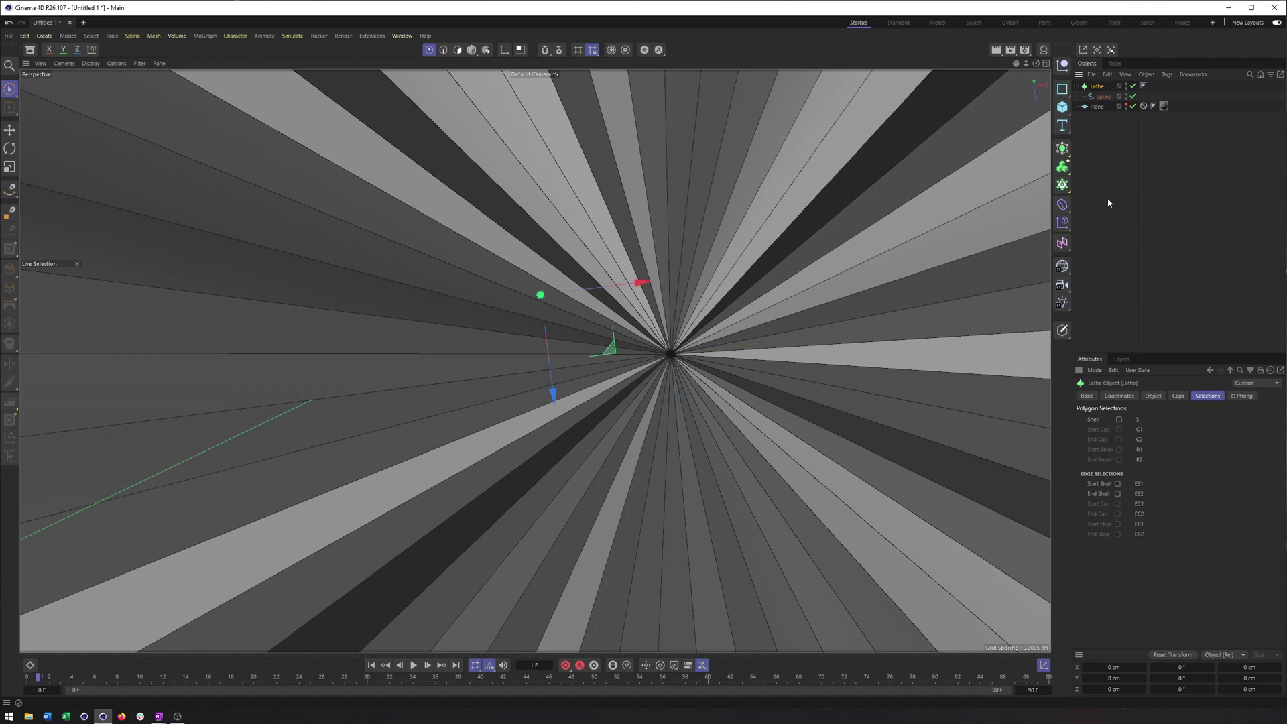
{"action": "left_click", "coordinate": [1153, 397]}
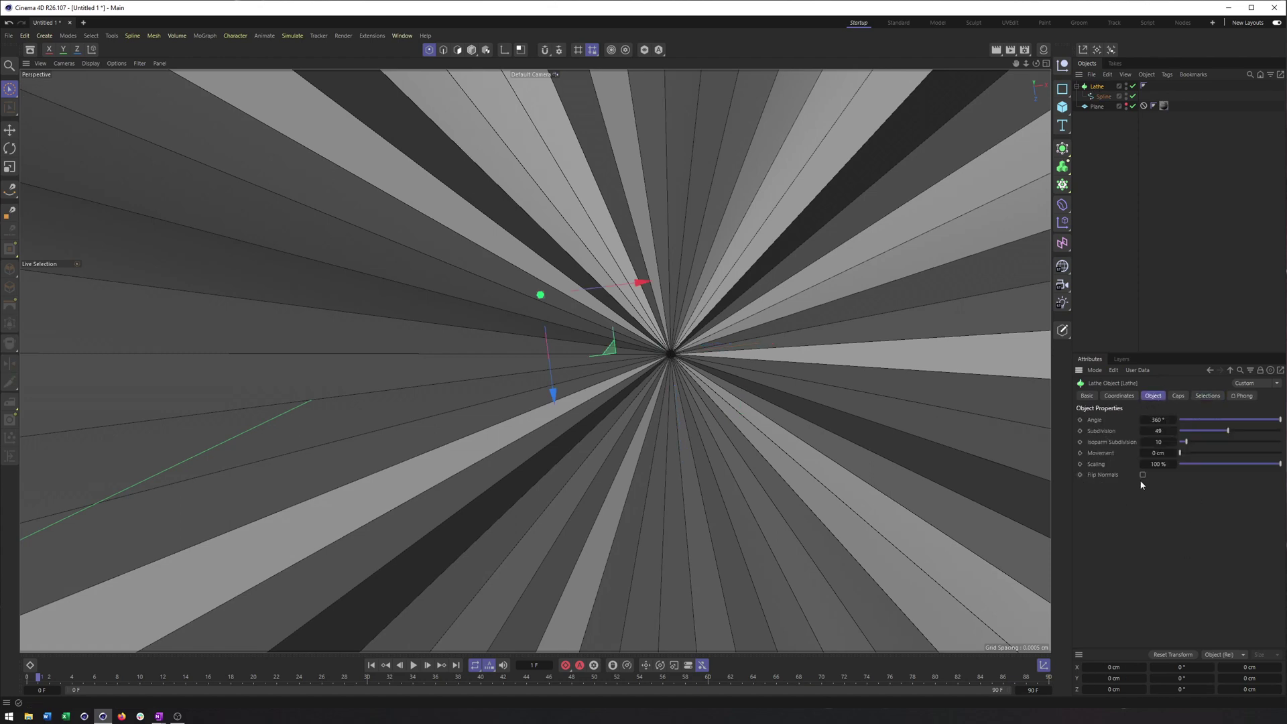
{"action": "left_click", "coordinate": [1130, 396]}
{"action": "left_click", "coordinate": [1171, 397]}
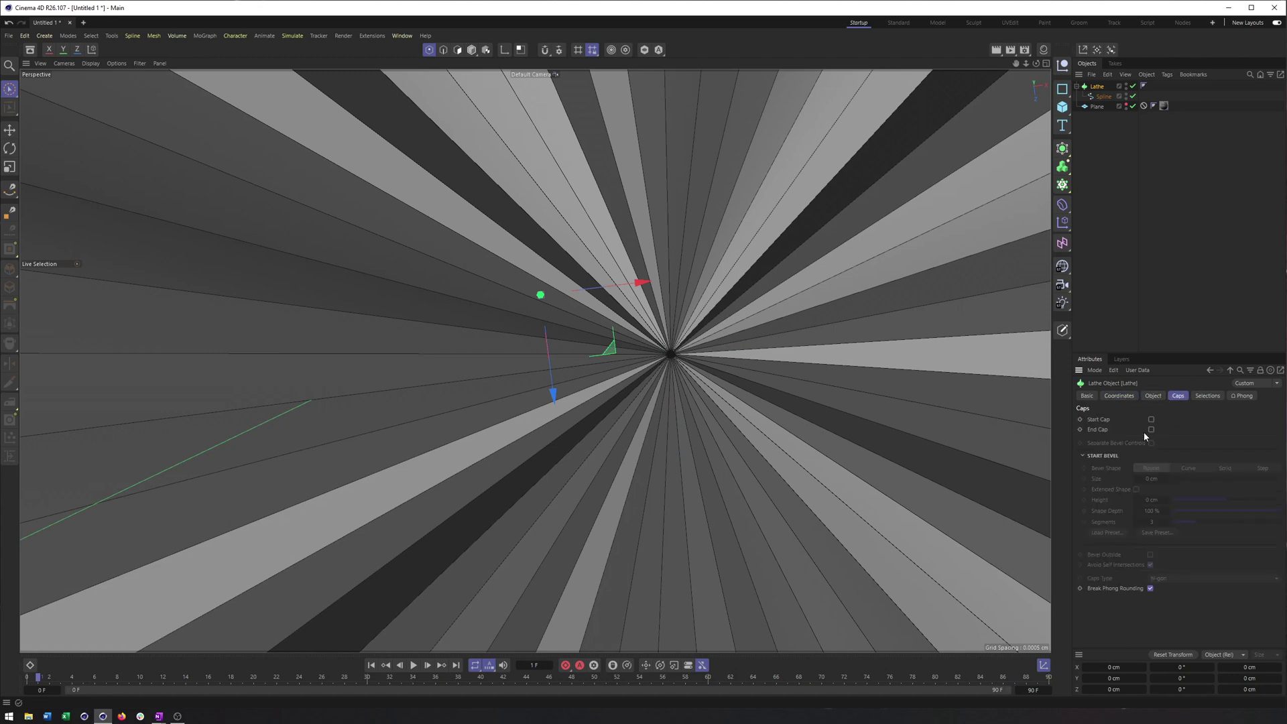
{"action": "left_click", "coordinate": [1155, 397]}
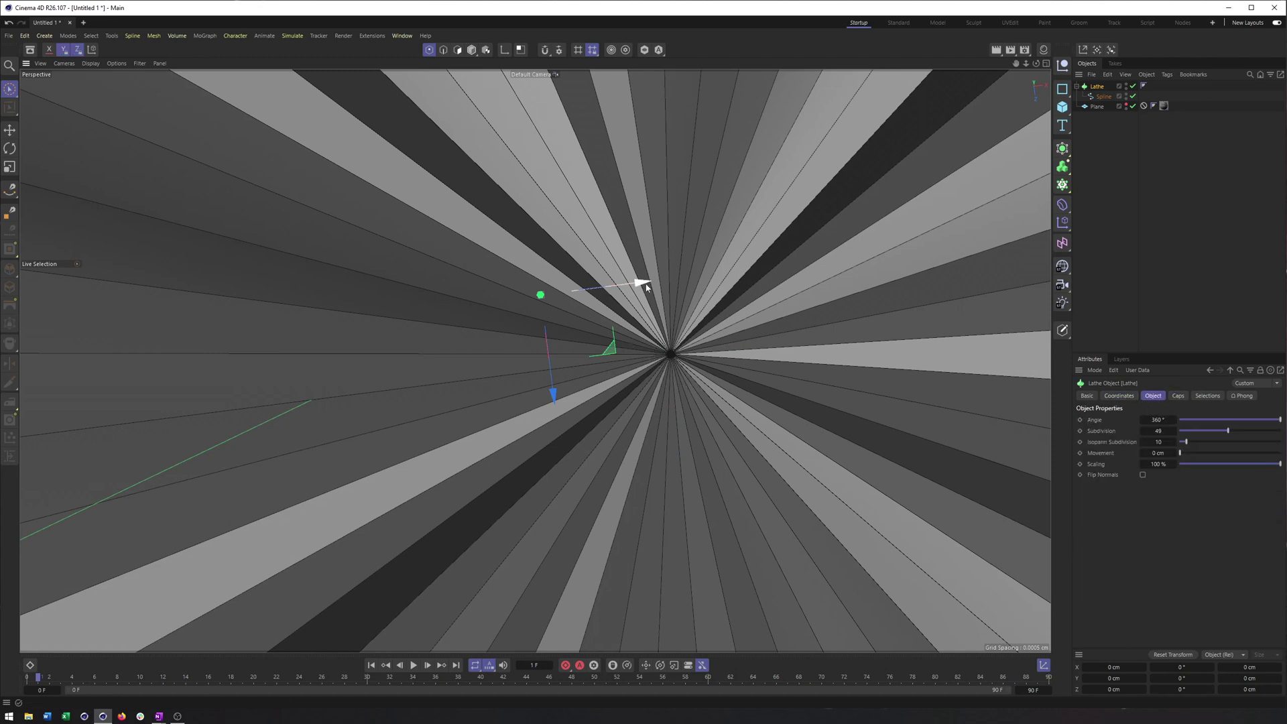
{"action": "left_click", "coordinate": [1101, 97]}
{"action": "left_click", "coordinate": [1097, 86]}
Switch off the Lathe and show the bare profile spline in the Front view.
{"action": "left_click_drag", "start_coordinate": [876, 234], "coordinate": [809, 333], "text": "alt"}
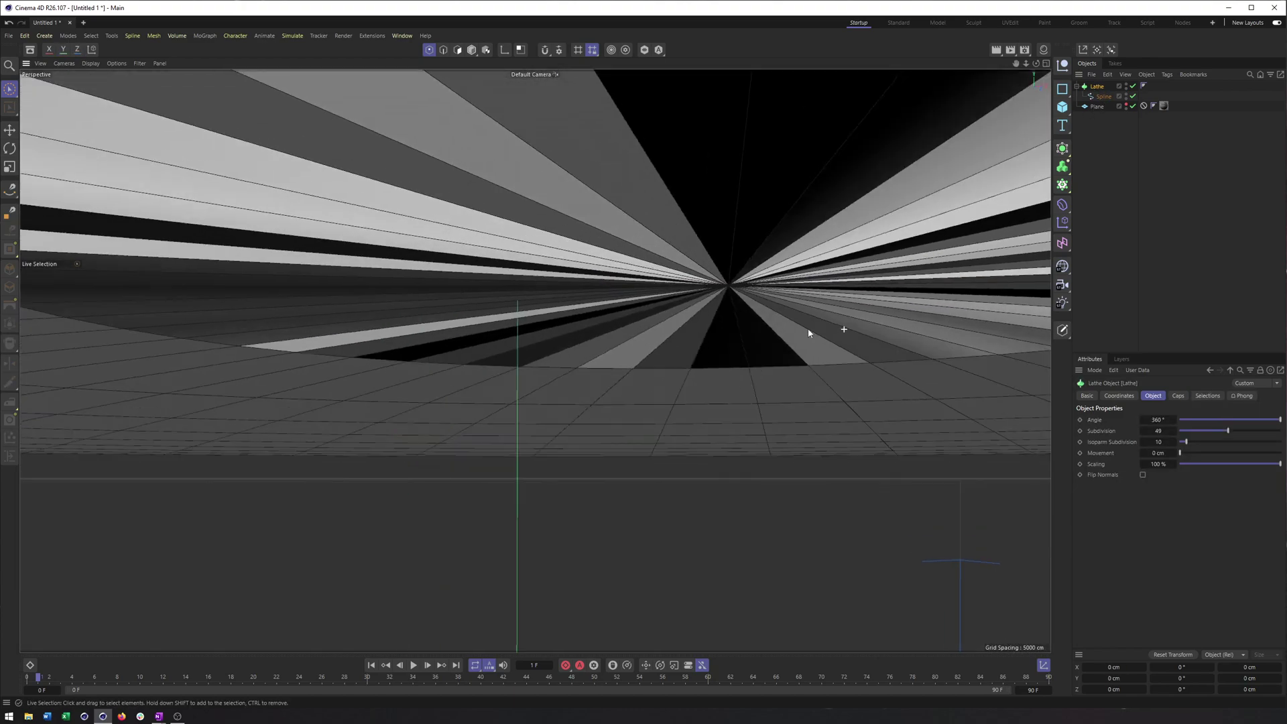
{"action": "right_click_drag", "start_coordinate": [808, 333], "coordinate": [739, 291], "text": "alt"}
{"action": "middle_click_drag", "start_coordinate": [738, 290], "coordinate": [707, 327], "text": "alt"}
{"action": "left_click_drag", "start_coordinate": [707, 327], "coordinate": [733, 389], "text": "alt"}
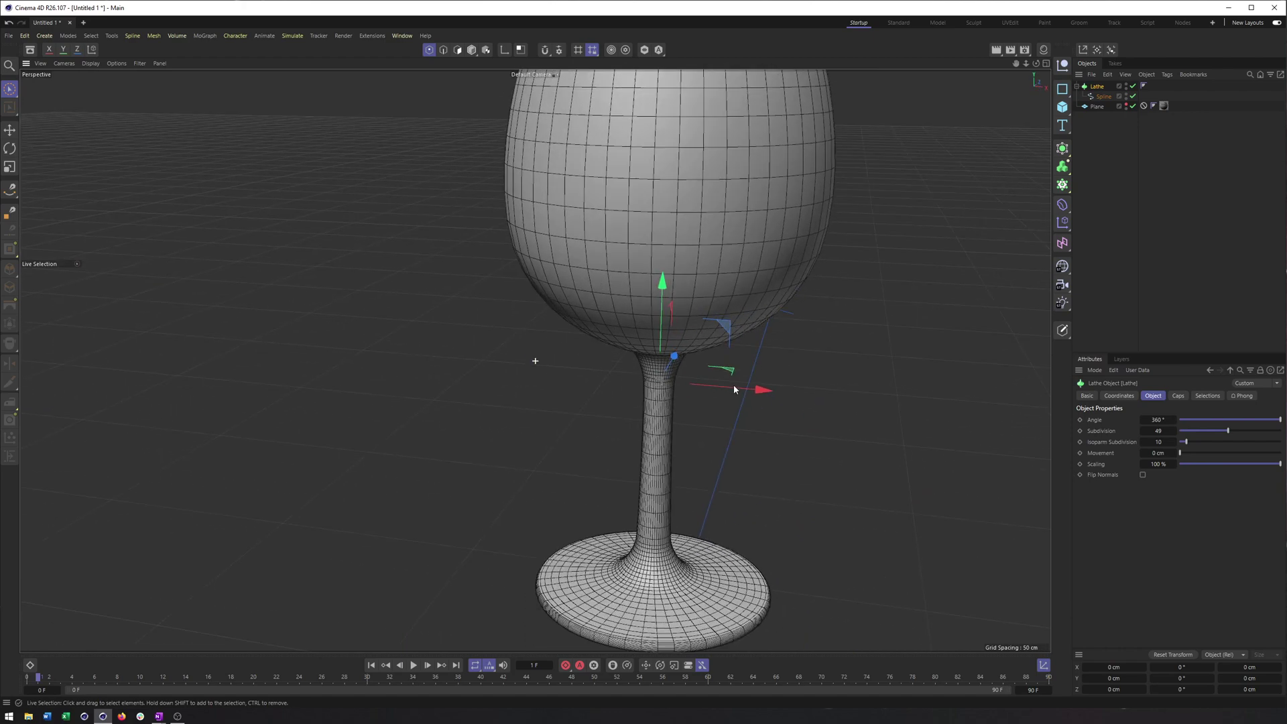
{"action": "right_click_drag", "start_coordinate": [656, 436], "coordinate": [694, 381], "text": "alt"}
{"action": "left_click_drag", "start_coordinate": [694, 381], "coordinate": [754, 349], "text": "alt"}
{"action": "left_click", "coordinate": [1132, 86]}
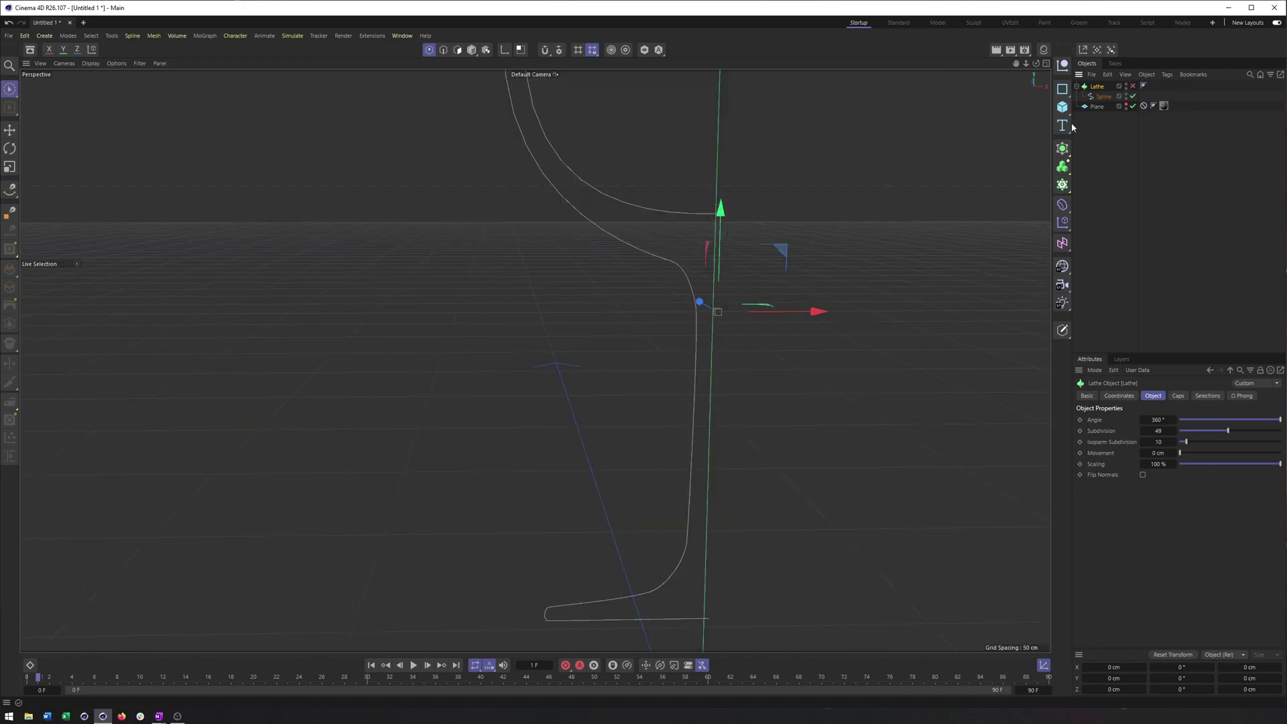
{"action": "key", "text": "F3"}
{"action": "key", "text": "F4"}
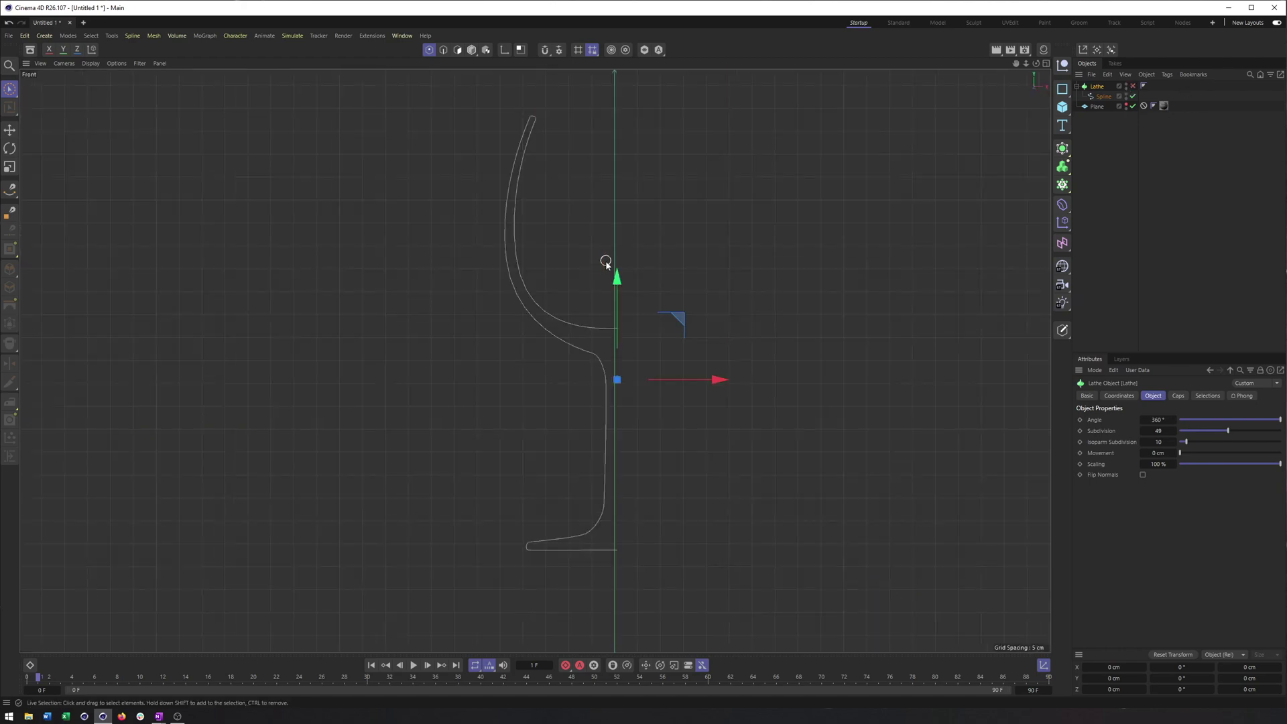
Compare the X coordinates of the profile spline's bowl and foot end points in the Front view.
{"action": "scroll", "coordinate": [609, 378], "scroll_direction": "up", "scroll_amount": 5}
{"action": "left_click", "coordinate": [1104, 99]}
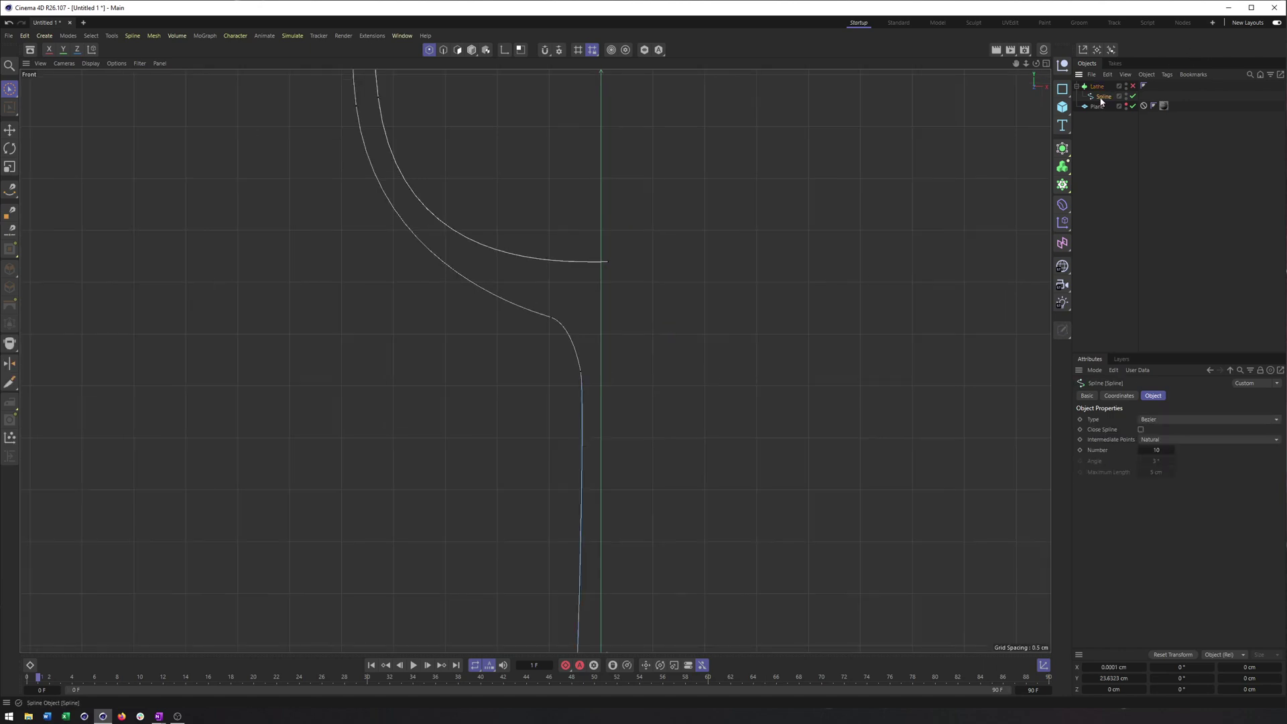
{"action": "middle_click_drag", "start_coordinate": [680, 321], "coordinate": [753, 244], "text": "alt"}
{"action": "right_click_drag", "start_coordinate": [751, 244], "coordinate": [722, 256], "text": "alt"}
{"action": "scroll", "coordinate": [719, 229], "scroll_direction": "up", "scroll_amount": 2}
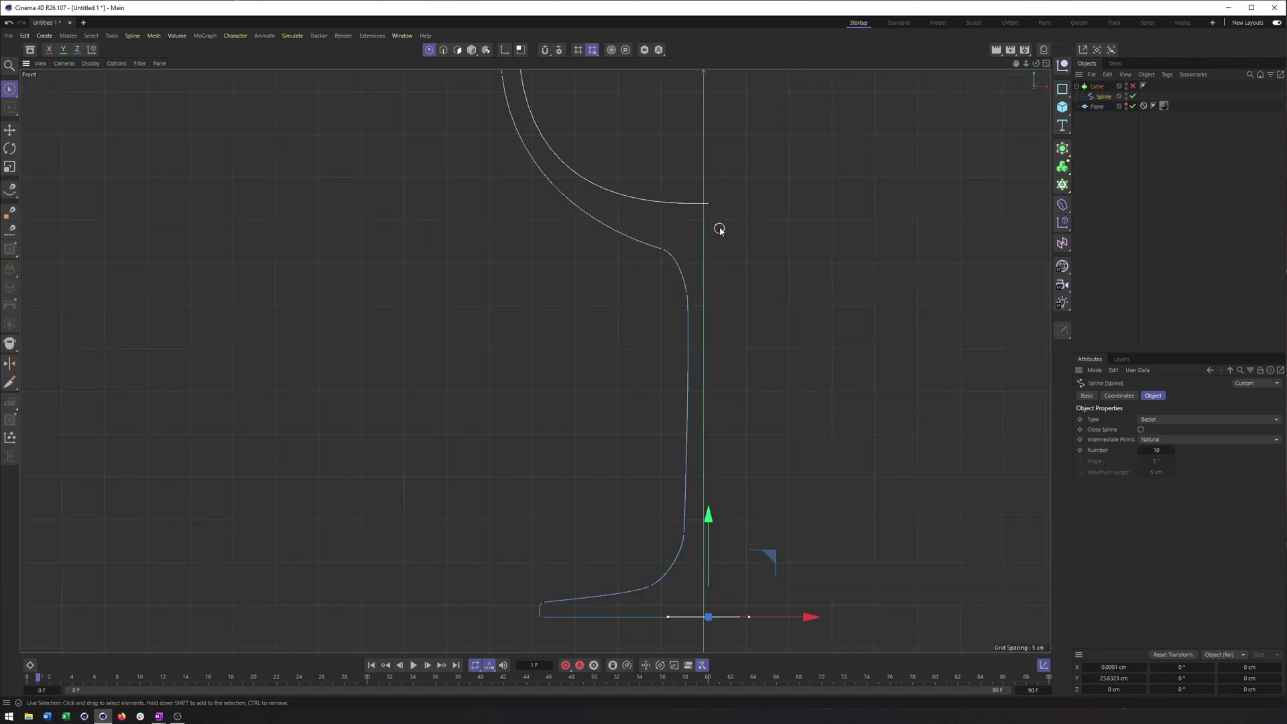
{"action": "left_click", "coordinate": [711, 203], "text": "shift"}
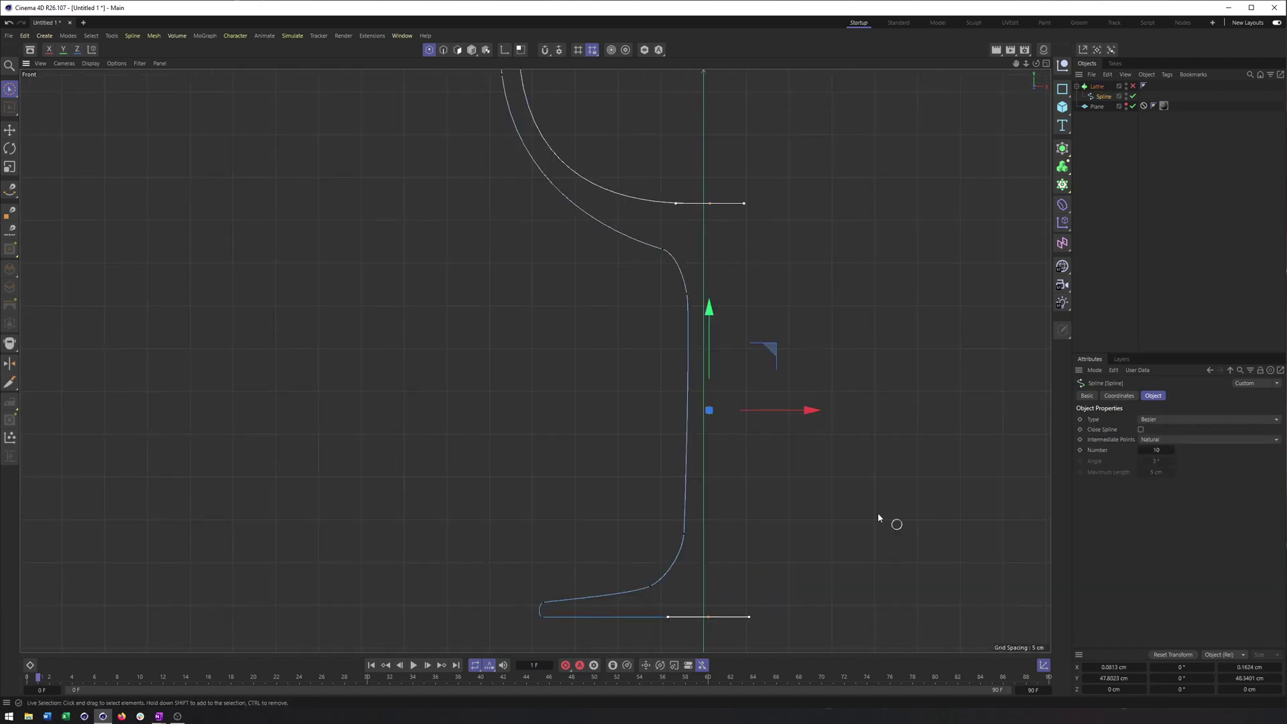
{"action": "left_click", "coordinate": [720, 189]}
{"action": "left_click", "coordinate": [711, 204]}
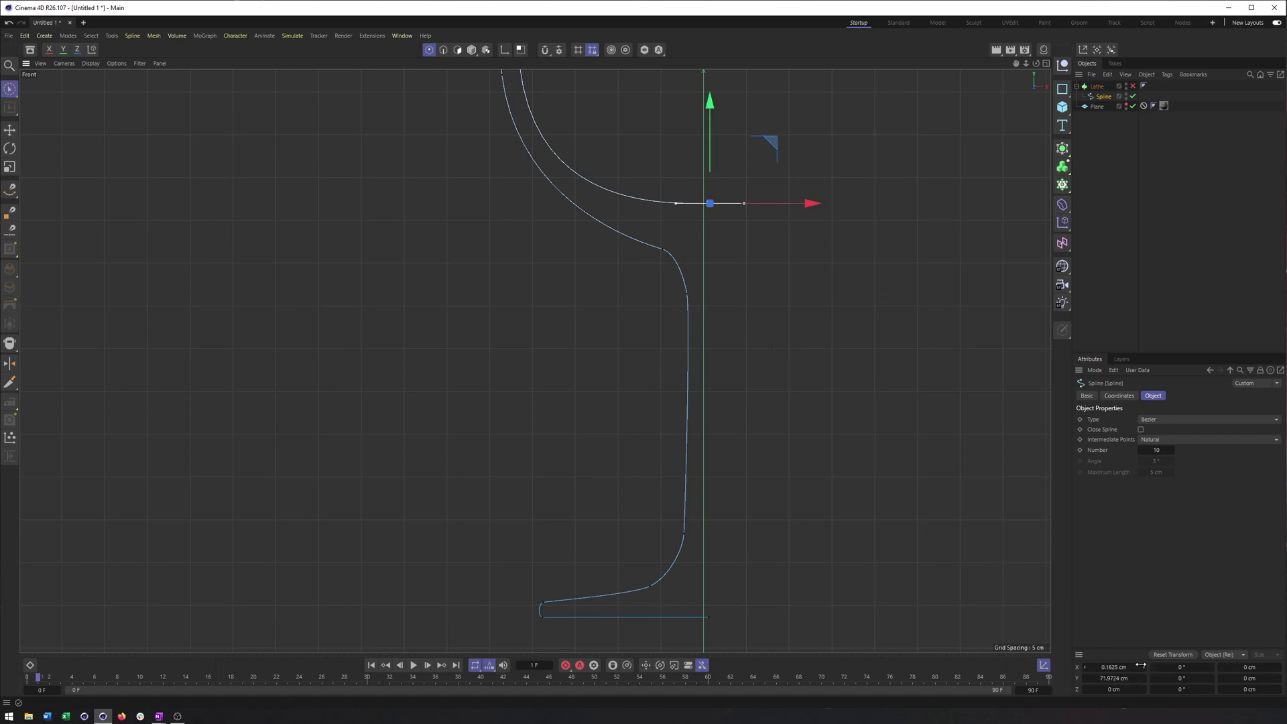
{"action": "left_click", "coordinate": [705, 618]}
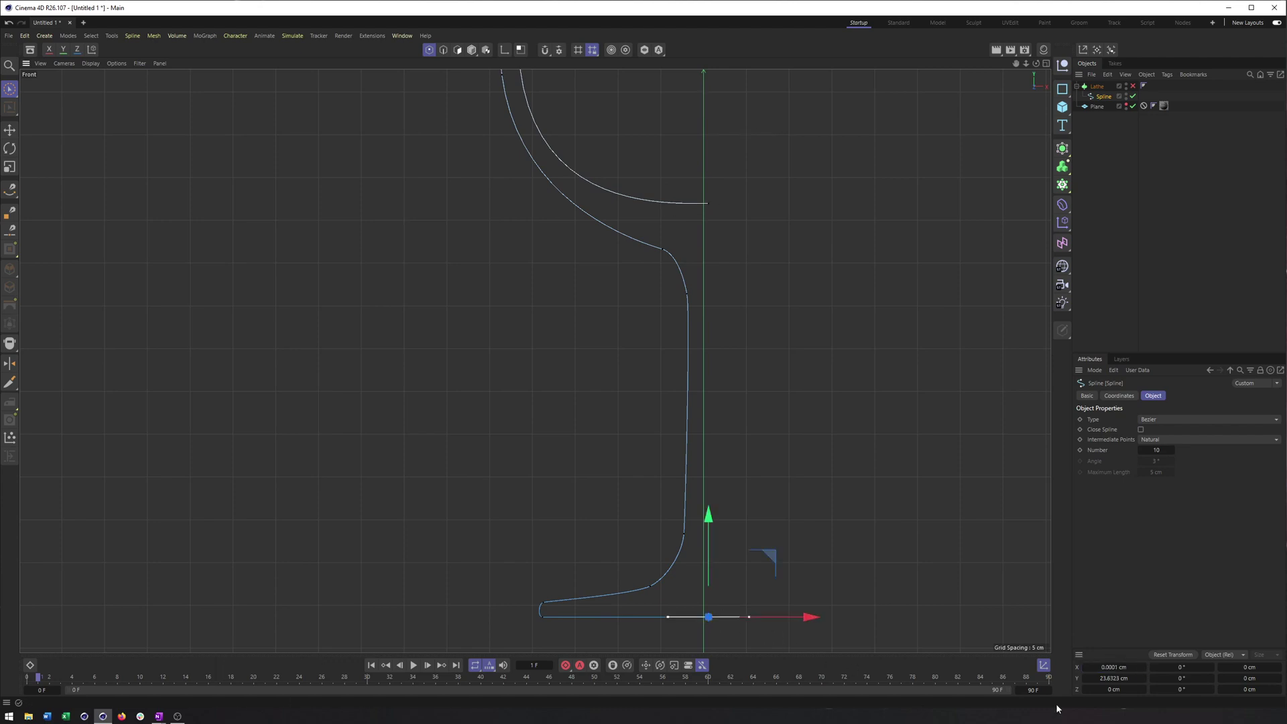
Try taking the Spline out of the Lathe and moving its bowl and foot end points along X to about -0.55 cm.
{"action": "right_click", "coordinate": [1144, 668]}
{"action": "mouse_move", "coordinate": [808, 621]}
{"action": "left_mouse_down"}
{"action": "mouse_move", "coordinate": [827, 622]}
{"action": "mouse_move", "coordinate": [808, 624]}
{"action": "left_mouse_up"}
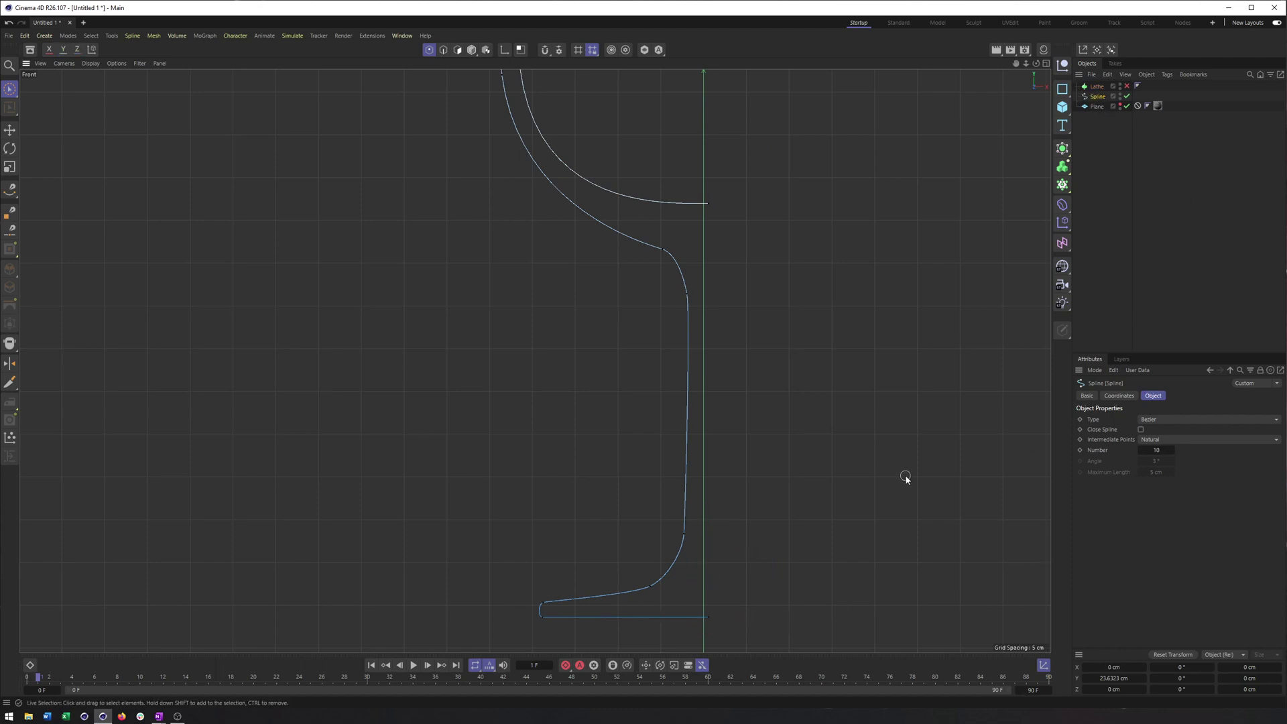
{"action": "scroll", "coordinate": [782, 198], "scroll_direction": "up", "scroll_amount": 15}
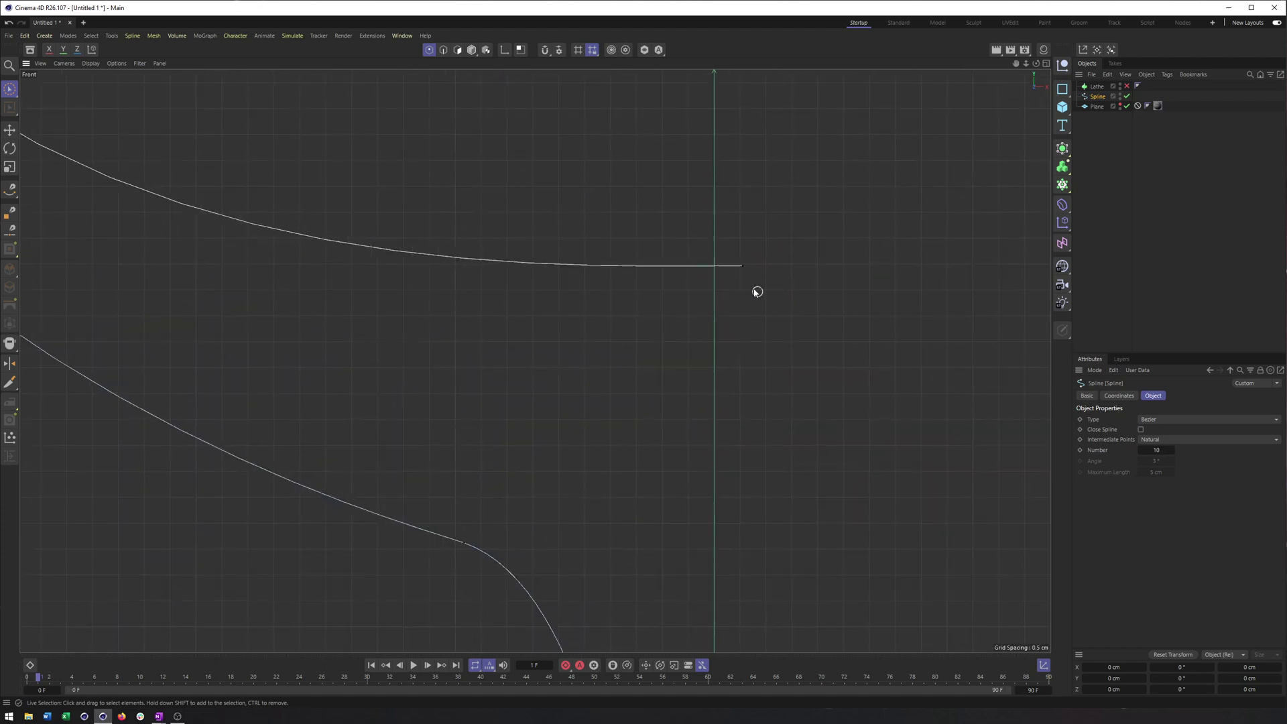
{"action": "left_click_drag", "start_coordinate": [843, 243], "coordinate": [752, 245]}
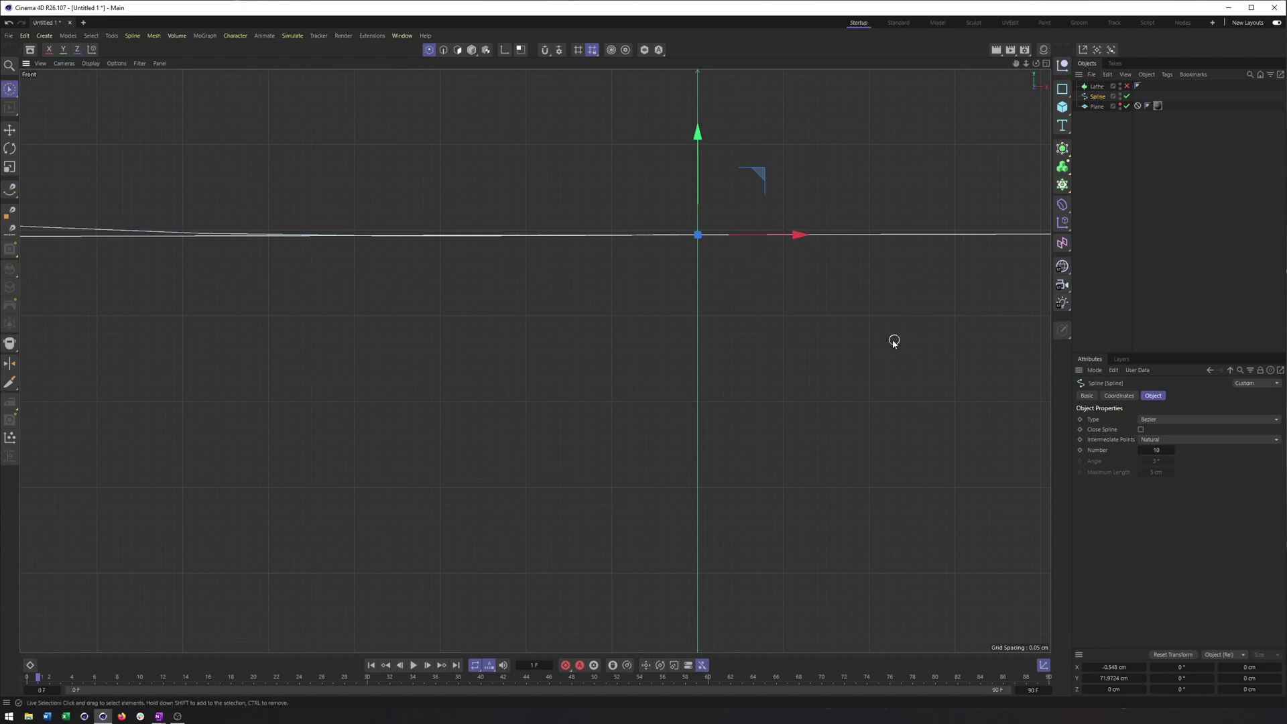
{"action": "scroll", "coordinate": [874, 468], "scroll_direction": "down", "scroll_amount": 8}
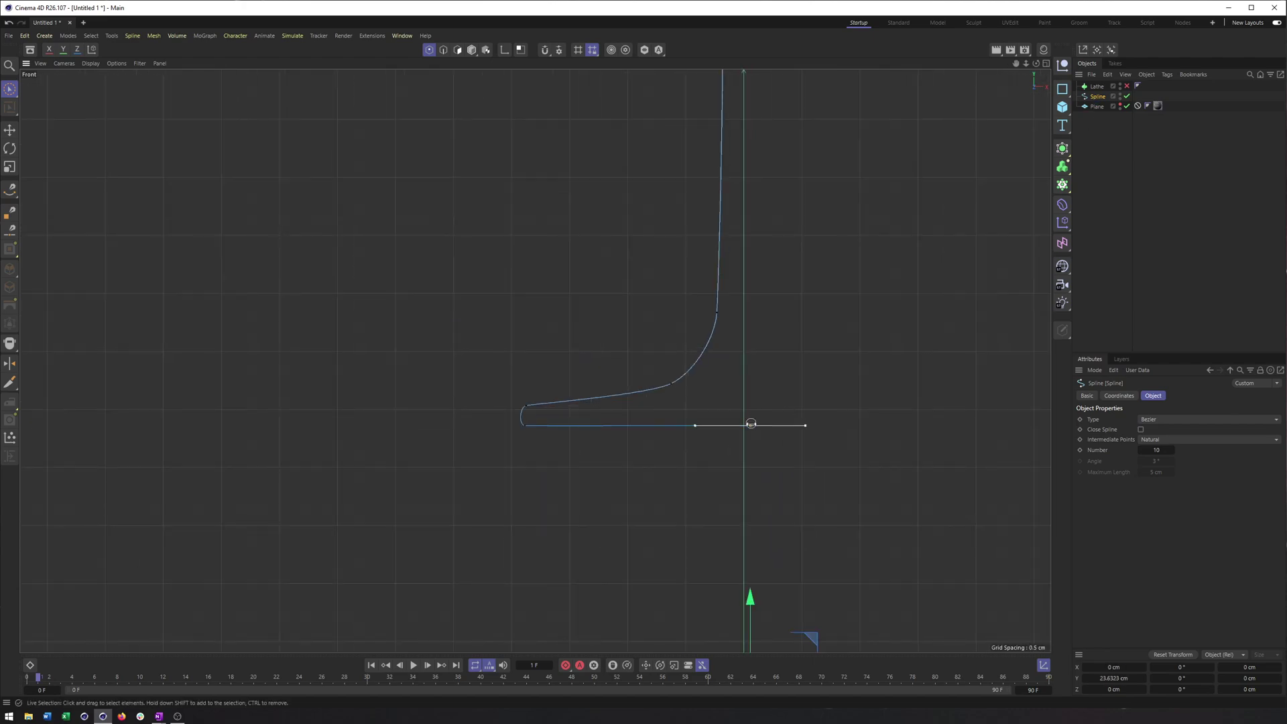
{"action": "scroll", "coordinate": [751, 424], "scroll_direction": "up", "scroll_amount": 5}
{"action": "left_click_drag", "start_coordinate": [819, 401], "coordinate": [770, 406]}
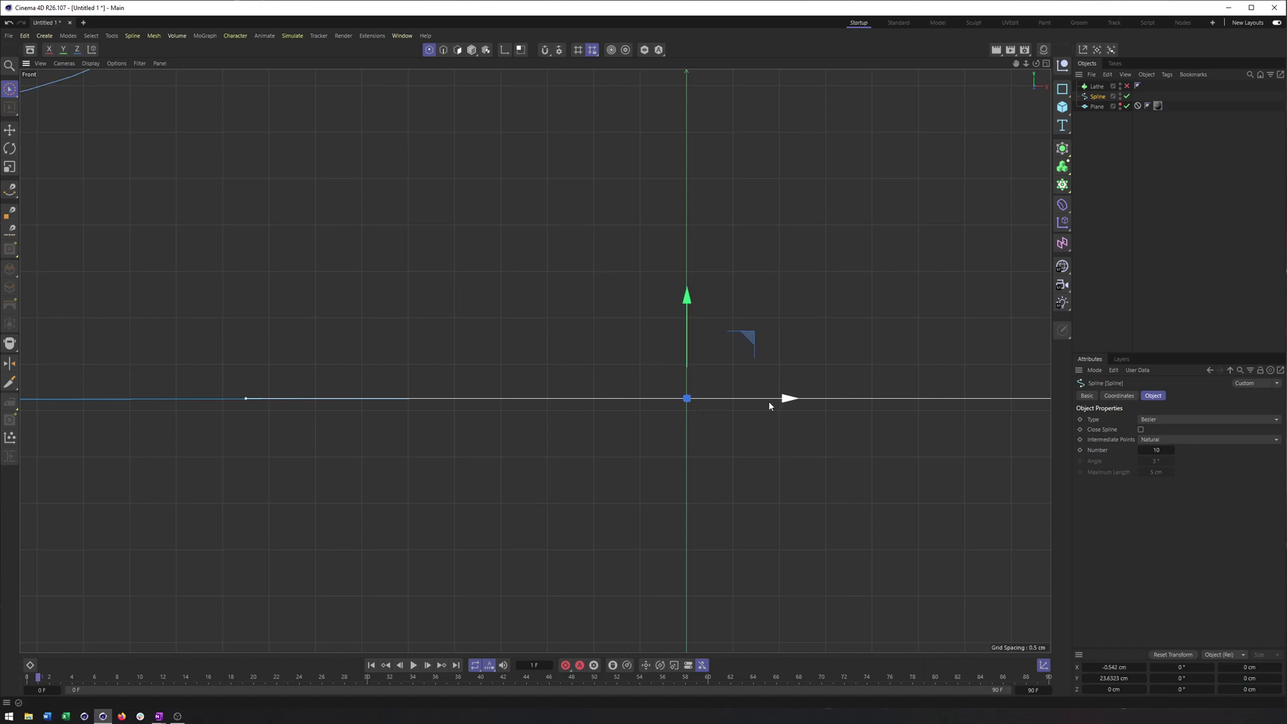
Nest the Spline under the Lathe and switch the Lathe on.
{"action": "left_click", "coordinate": [1099, 88]}
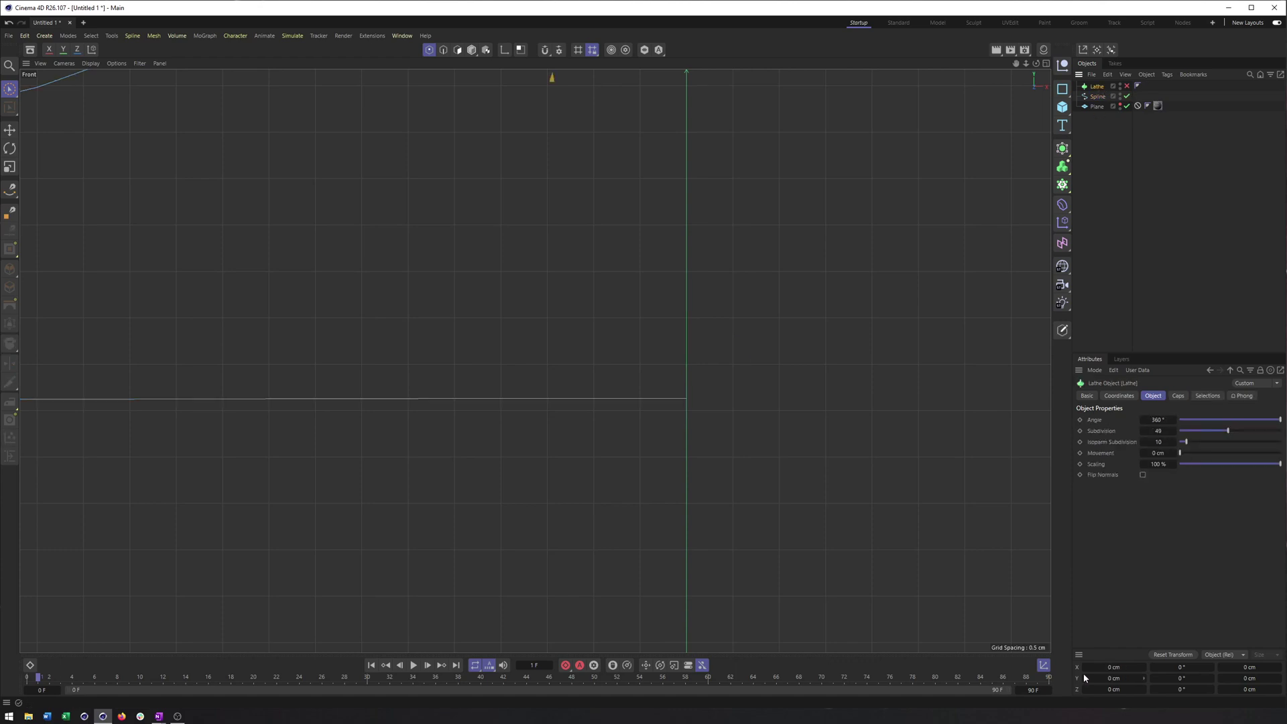
{"action": "right_click_drag", "start_coordinate": [834, 472], "coordinate": [674, 478], "text": "alt"}
{"action": "middle_click_drag", "start_coordinate": [673, 477], "coordinate": [593, 533], "text": "alt"}
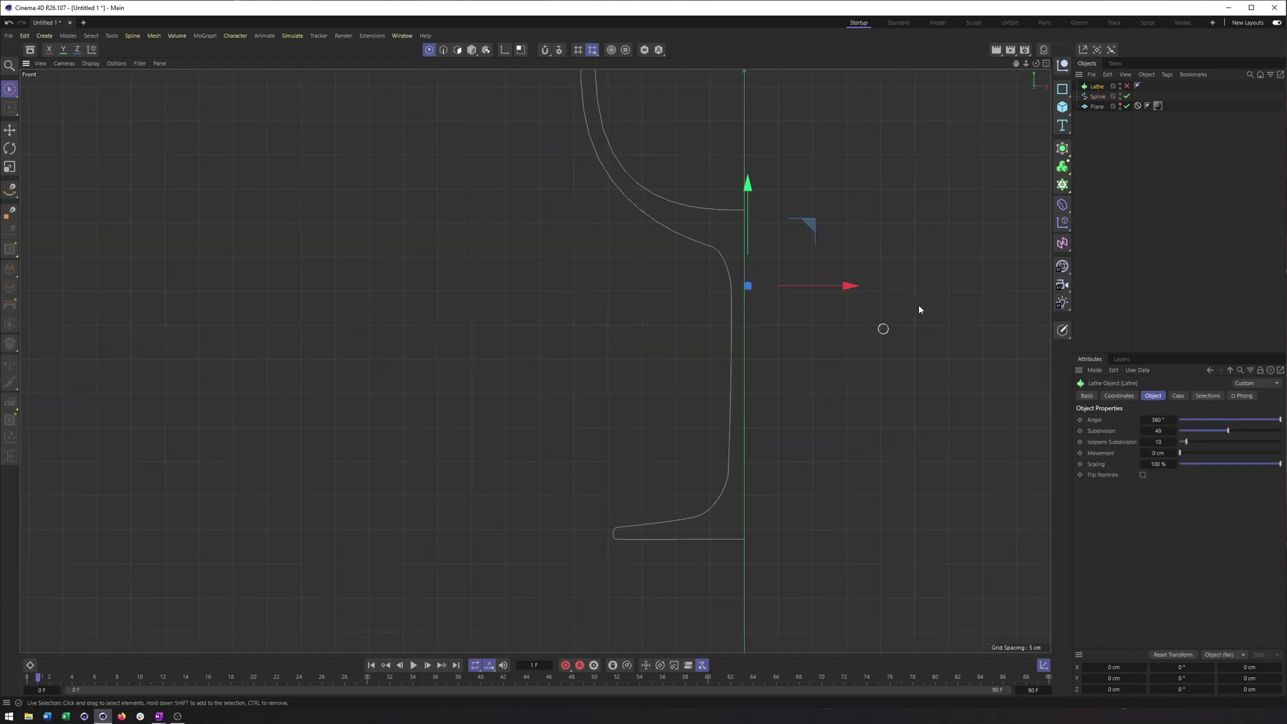
{"action": "left_click", "coordinate": [1103, 96]}
{"action": "left_click", "coordinate": [1134, 87]}
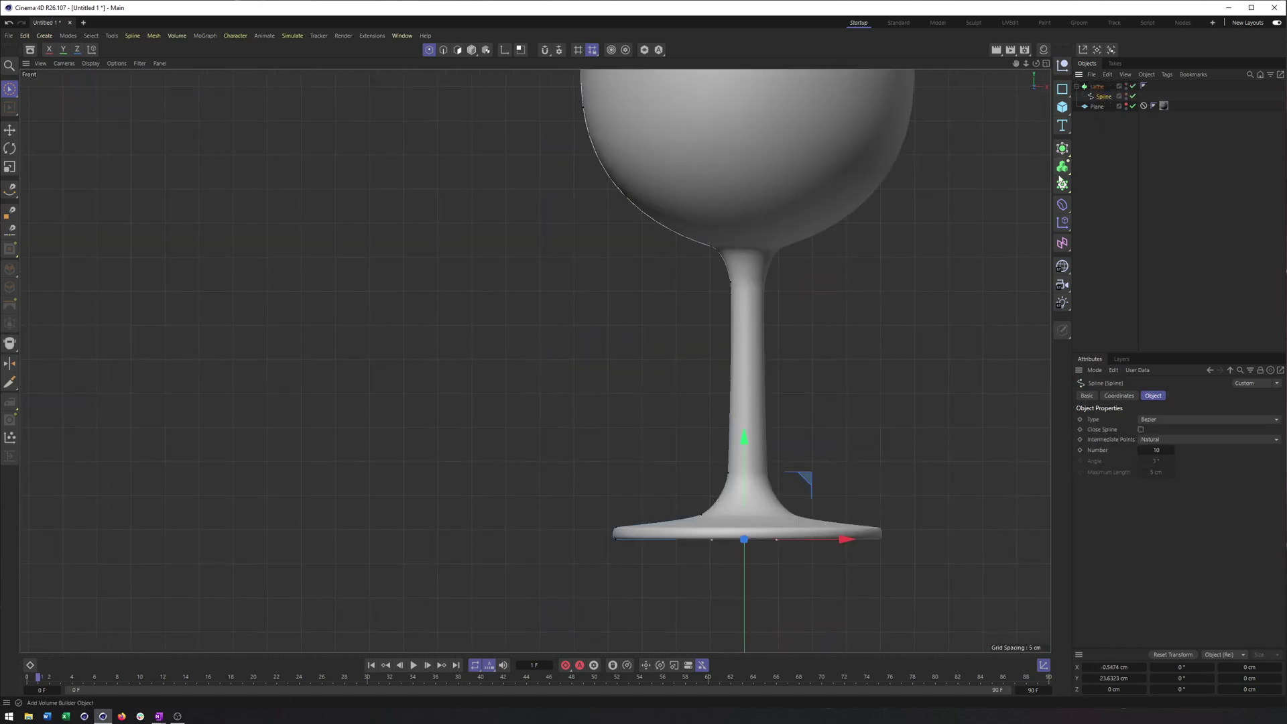
Move the spline end point at the centre of the foot's underside along X to within about 0.02 cm of the axis.
{"action": "key", "text": "F1"}
{"action": "left_click_drag", "start_coordinate": [780, 455], "coordinate": [804, 385], "text": "alt"}
{"action": "right_click_drag", "start_coordinate": [760, 465], "coordinate": [894, 408], "text": "alt"}
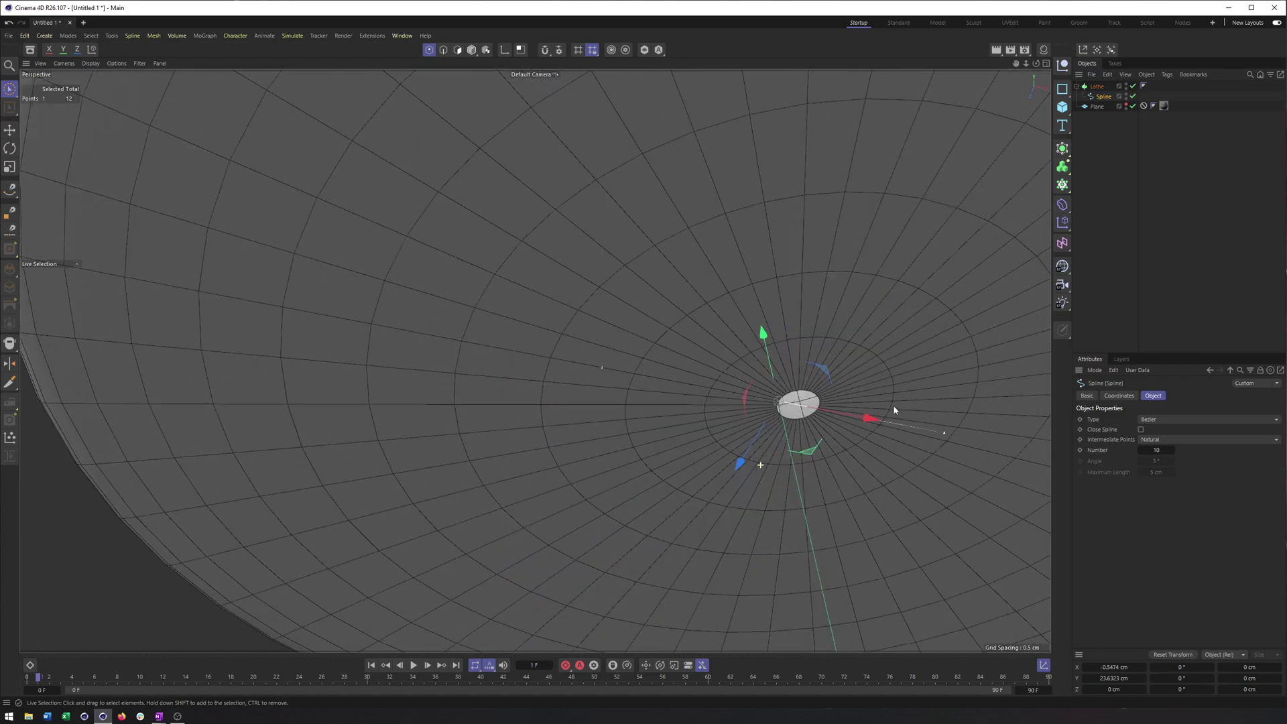
{"action": "middle_click_drag", "start_coordinate": [871, 408], "coordinate": [787, 423], "text": "alt"}
{"action": "left_click_drag", "start_coordinate": [724, 418], "coordinate": [680, 460], "text": "alt"}
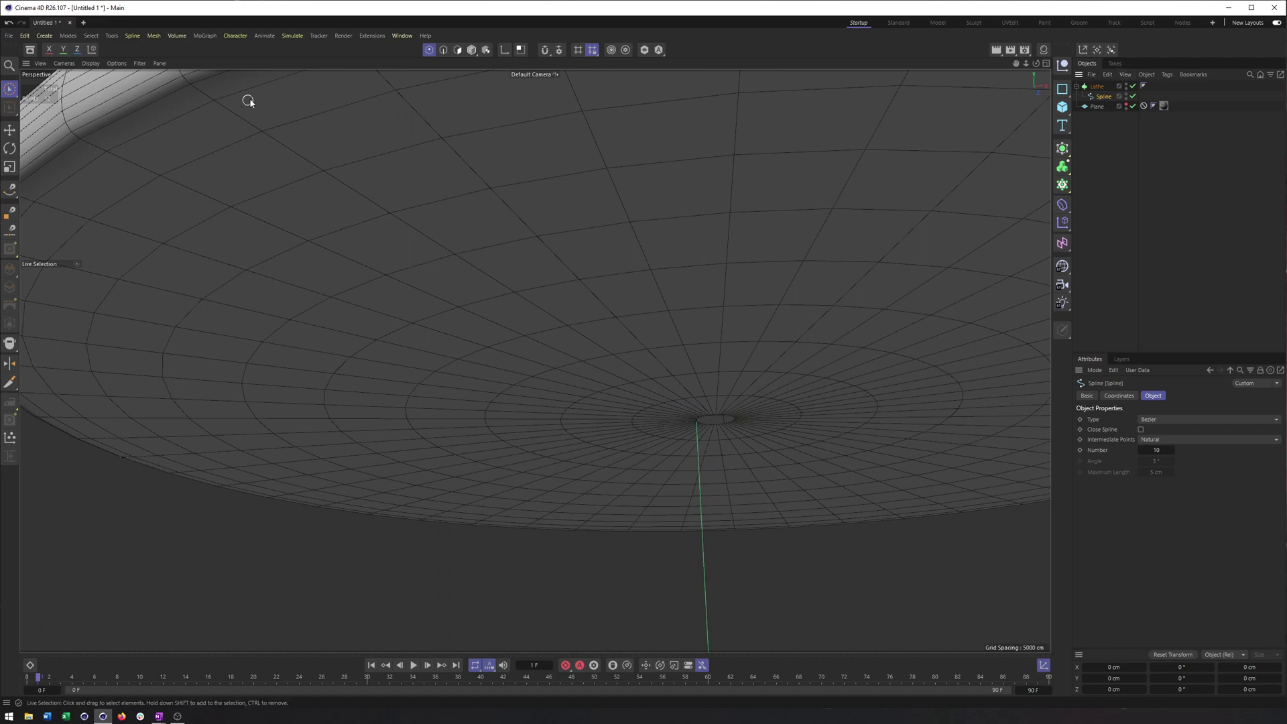
{"action": "key", "text": "ctrl+a"}
{"action": "scroll", "coordinate": [676, 430], "scroll_direction": "down", "scroll_amount": 4}
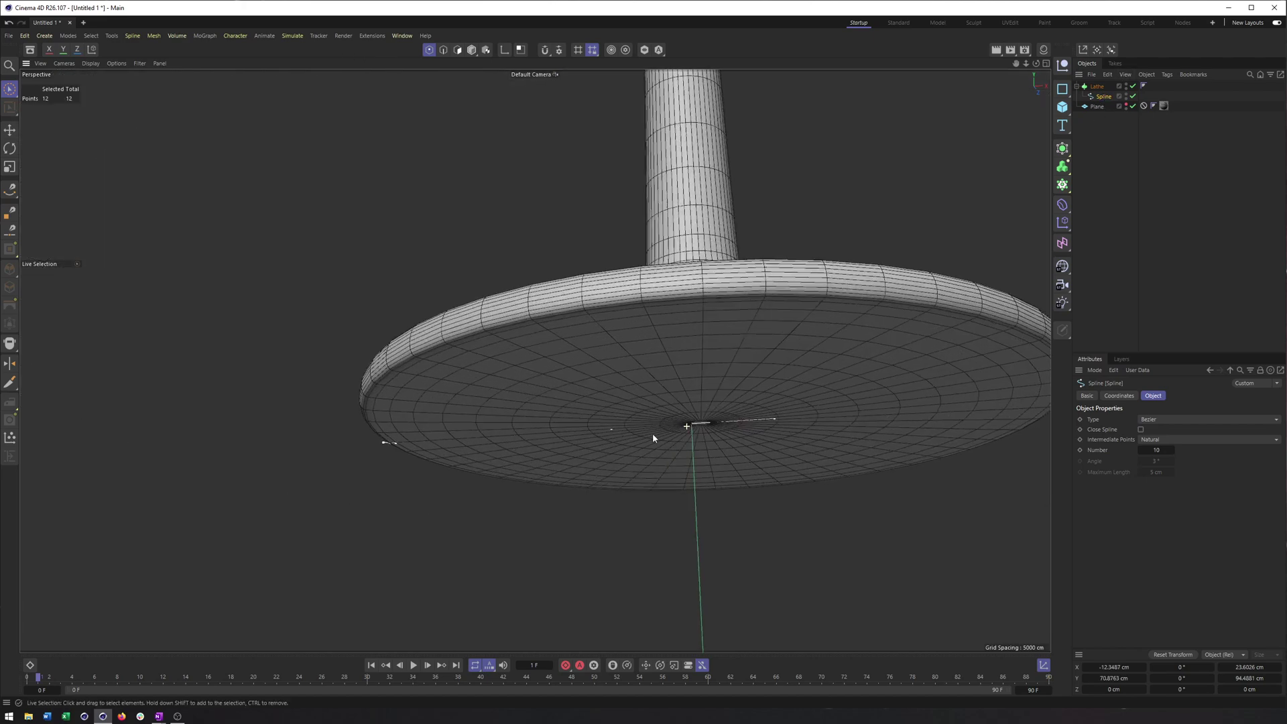
{"action": "left_click", "coordinate": [695, 426]}
{"action": "scroll", "coordinate": [731, 413], "scroll_direction": "up", "scroll_amount": 5}
{"action": "left_click_drag", "start_coordinate": [793, 405], "coordinate": [814, 402]}
{"action": "left_click_drag", "start_coordinate": [703, 422], "coordinate": [704, 422]}
{"action": "scroll", "coordinate": [546, 251], "scroll_direction": "down", "scroll_amount": 4}
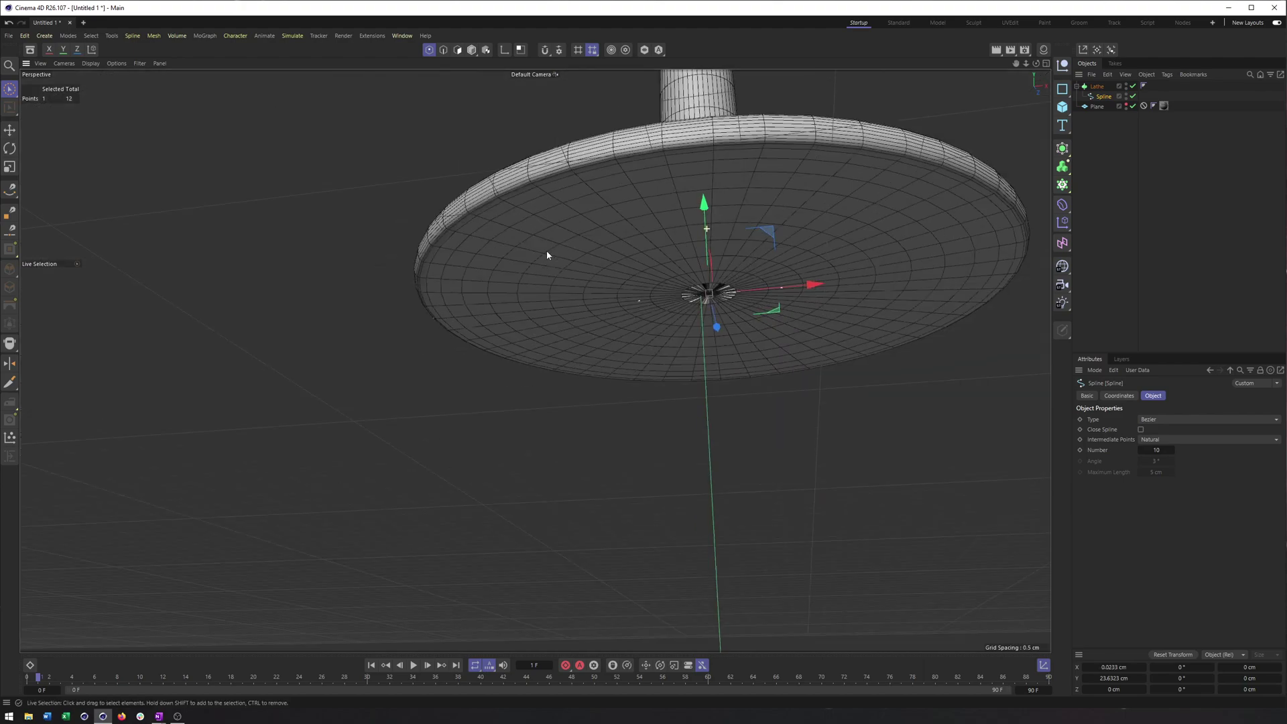
Move the spline end point at the bowl's inner centre along X to within 0.01 cm of the axis.
{"action": "left_click_drag", "start_coordinate": [545, 251], "coordinate": [764, 448], "text": "alt"}
{"action": "scroll", "coordinate": [765, 346], "scroll_direction": "up", "scroll_amount": 5}
{"action": "middle_click_drag", "start_coordinate": [744, 328], "coordinate": [695, 451], "text": "alt"}
{"action": "right_click_drag", "start_coordinate": [655, 308], "coordinate": [792, 282], "text": "alt"}
{"action": "left_click_drag", "start_coordinate": [651, 352], "coordinate": [621, 353], "text": "alt"}
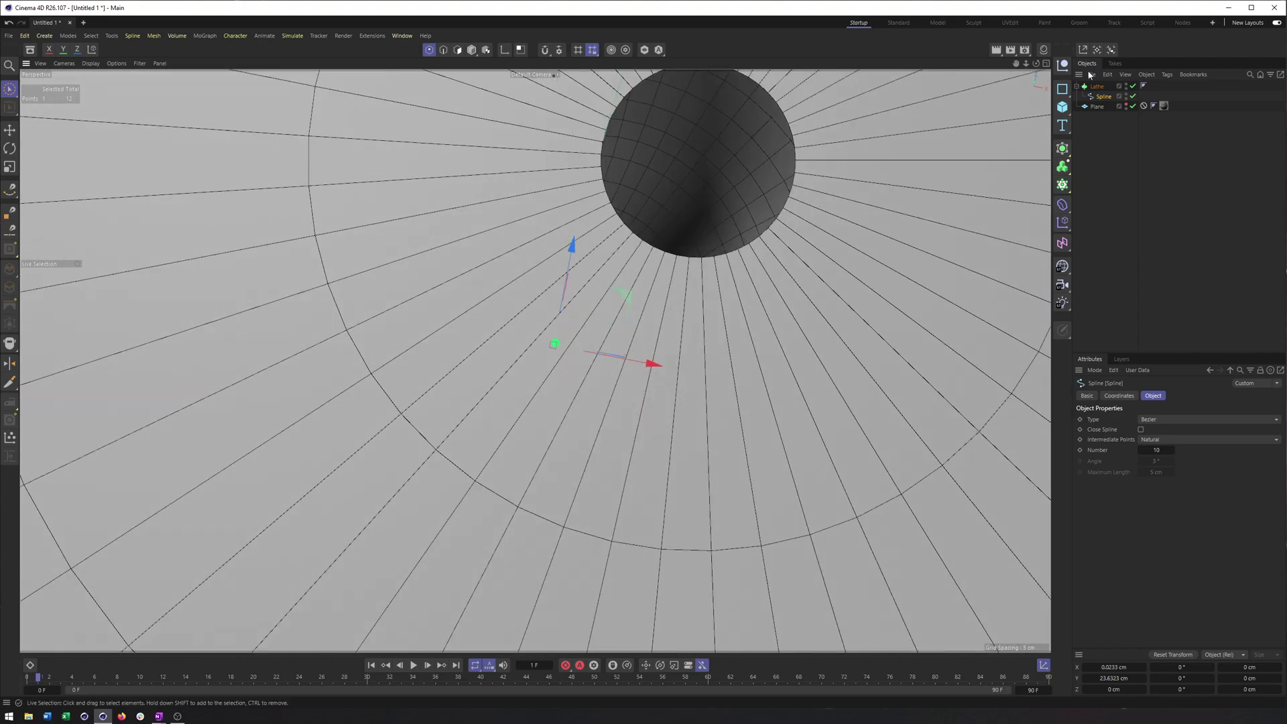
{"action": "left_click", "coordinate": [1133, 86]}
{"action": "left_click_drag", "start_coordinate": [450, 350], "coordinate": [661, 325], "text": "alt"}
{"action": "mouse_move", "coordinate": [656, 80]}
{"action": "left_mouse_down", "text": "alt"}
{"action": "mouse_move", "coordinate": [712, 130]}
{"action": "mouse_move", "coordinate": [920, 184]}
{"action": "left_mouse_up", "text": "alt"}
{"action": "key", "text": "ctrl+z"}
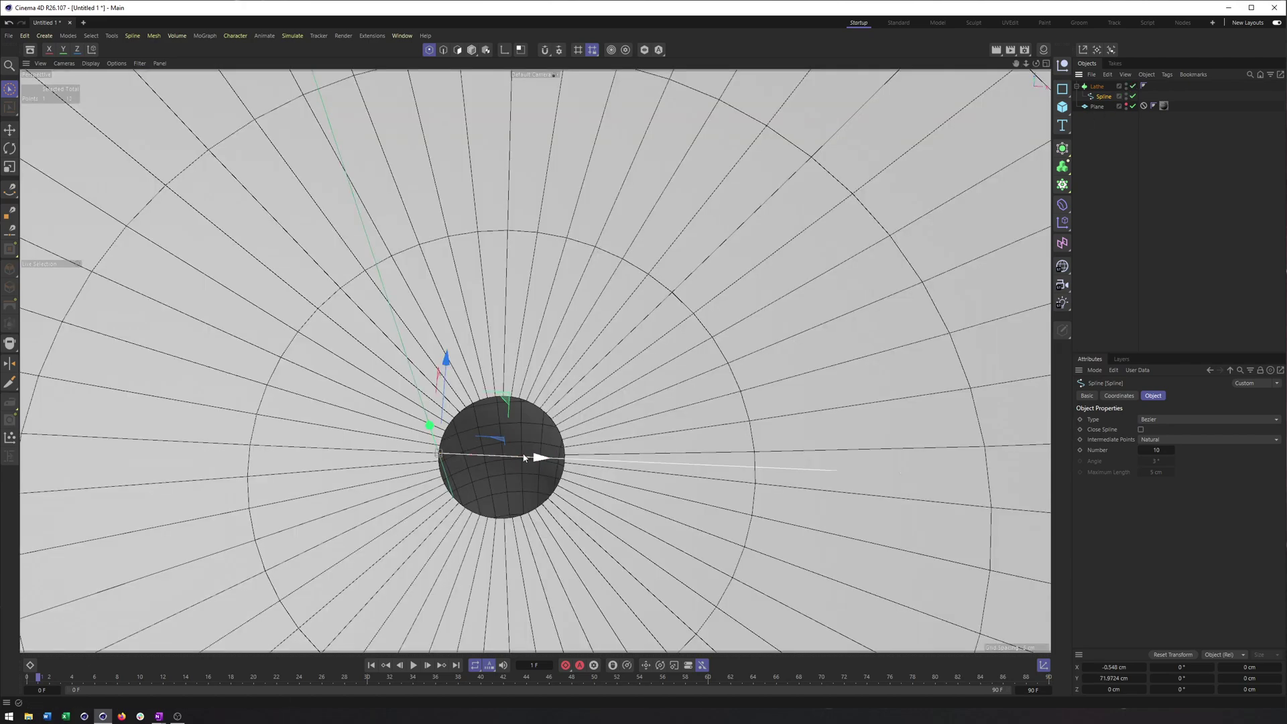
{"action": "left_click", "coordinate": [535, 451]}
{"action": "key", "text": "ctrl+z"}
{"action": "left_click_drag", "start_coordinate": [522, 462], "coordinate": [585, 448]}
Display the whole glass with Gouraud Shading in the Perspective view and deselect the spline point.
{"action": "right_click_drag", "start_coordinate": [588, 450], "coordinate": [120, 410], "text": "alt"}
{"action": "left_click_drag", "start_coordinate": [588, 484], "coordinate": [626, 402], "text": "alt"}
{"action": "right_click_drag", "start_coordinate": [626, 389], "coordinate": [535, 360], "text": "alt"}
{"action": "middle_click_drag", "start_coordinate": [564, 433], "coordinate": [535, 360], "text": "alt"}
{"action": "left_click_drag", "start_coordinate": [540, 389], "coordinate": [562, 368], "text": "alt"}
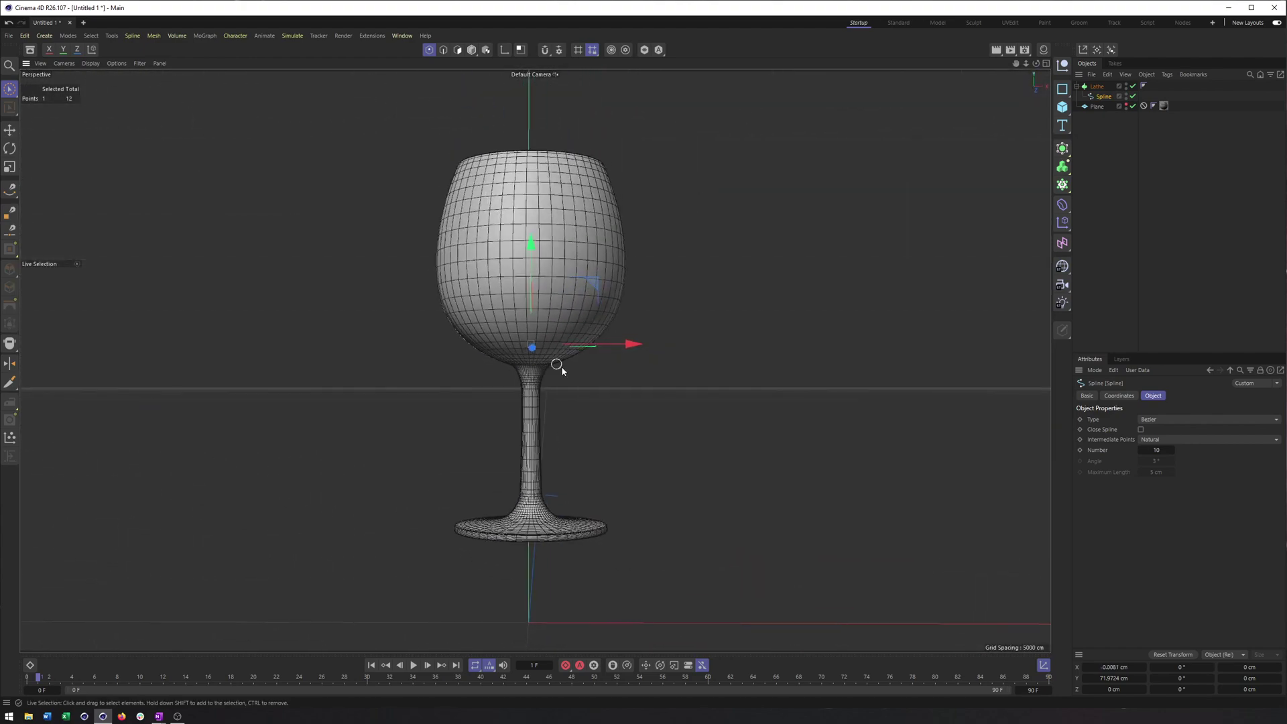
{"action": "middle_click_drag", "start_coordinate": [562, 369], "coordinate": [612, 397], "text": "alt"}
{"action": "left_click", "coordinate": [91, 63]}
{"action": "left_click", "coordinate": [104, 93]}
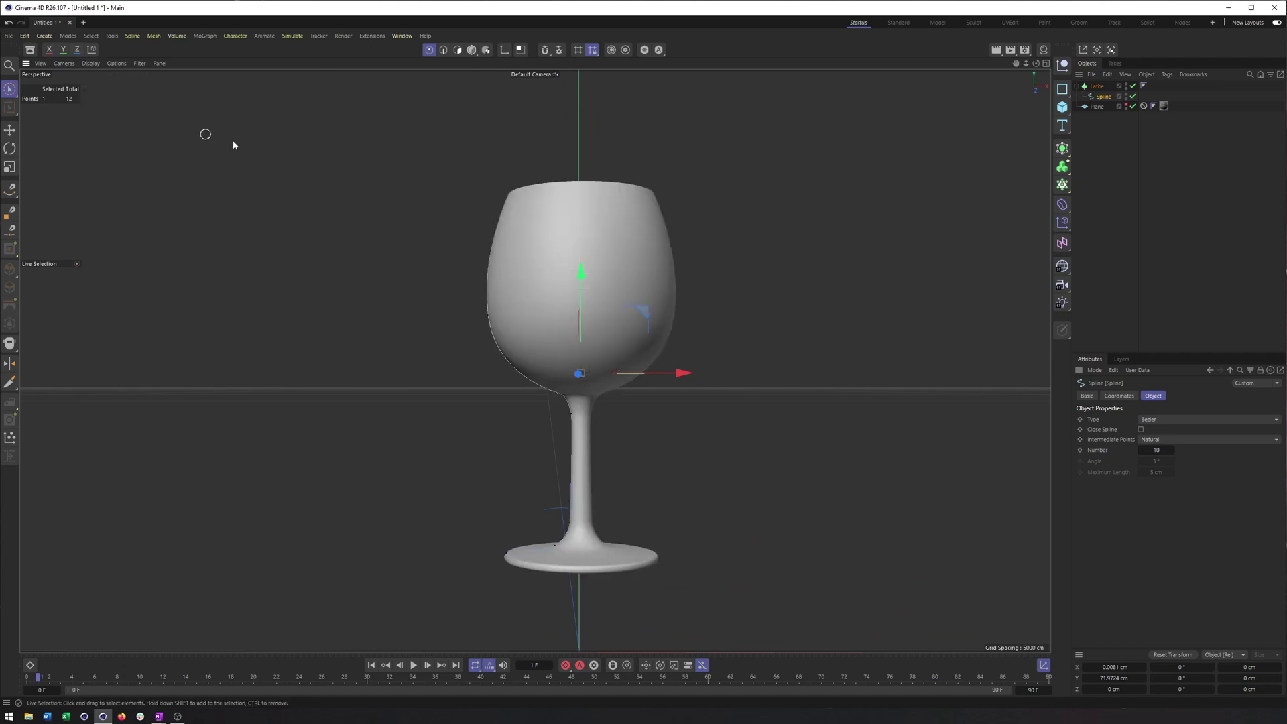
{"action": "left_click_drag", "start_coordinate": [427, 253], "coordinate": [431, 264], "text": "alt"}
{"action": "left_click", "coordinate": [715, 322]}
{"action": "middle_click_drag", "start_coordinate": [701, 333], "coordinate": [724, 333], "text": "alt"}
{"action": "mouse_move", "coordinate": [724, 334]}
{"action": "left_mouse_down", "text": "alt"}
{"action": "mouse_move", "coordinate": [765, 334]}
{"action": "mouse_move", "coordinate": [715, 338]}
{"action": "left_mouse_up", "text": "alt"}
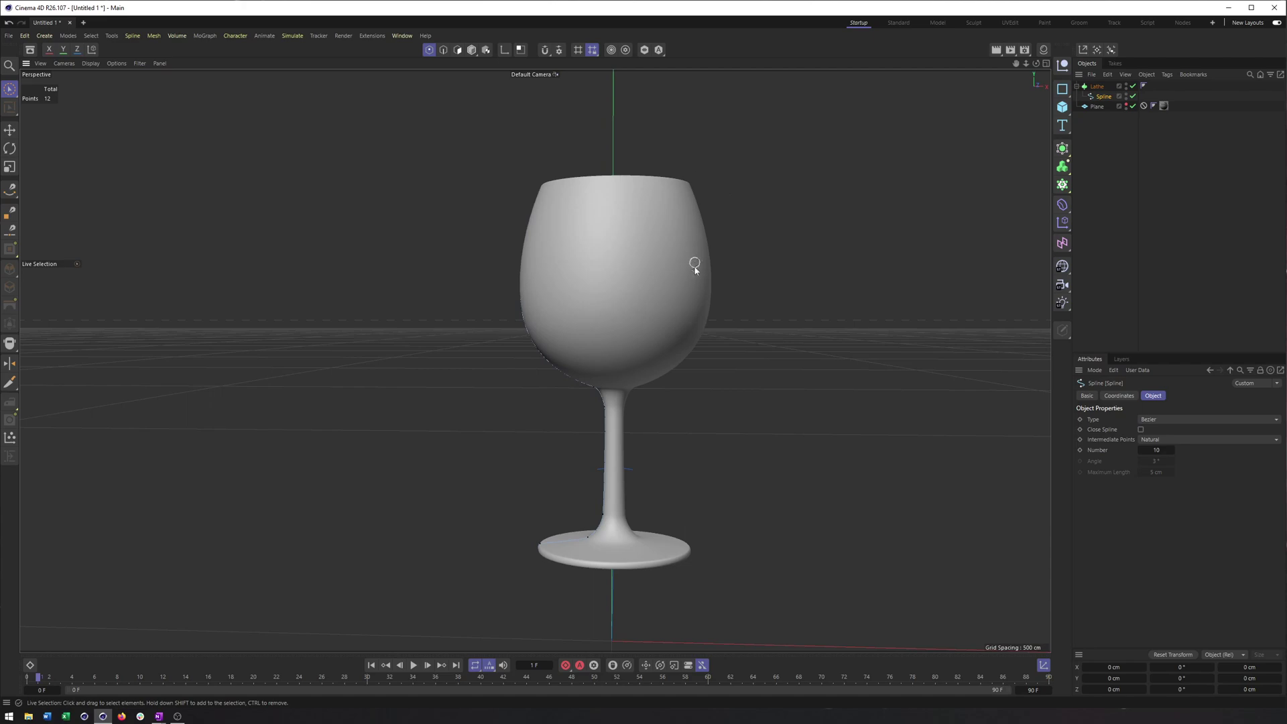